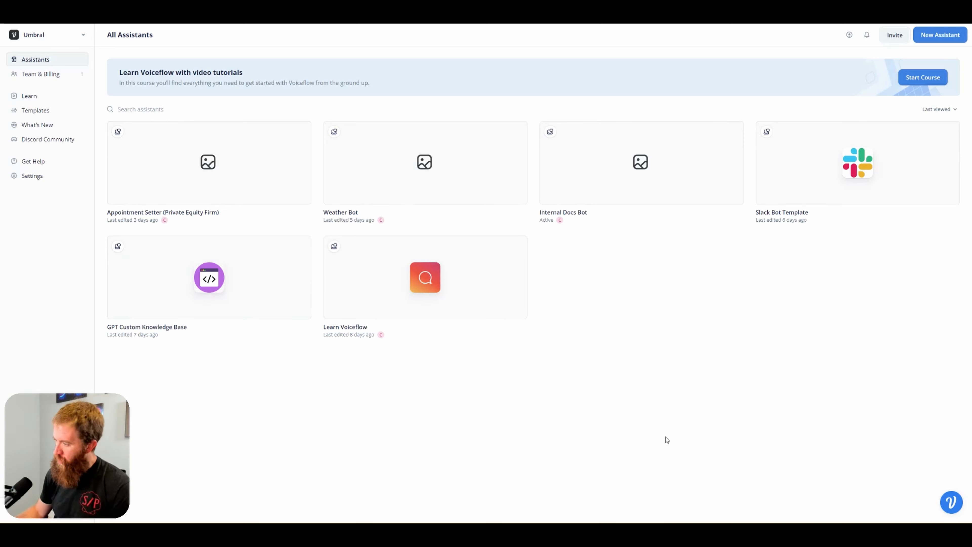
- Review the earlier conversation in the Voiceflow Assistant help chat, including the Intent Step video card, and end the chat
{"action": "left_click", "coordinate": [952, 504]}
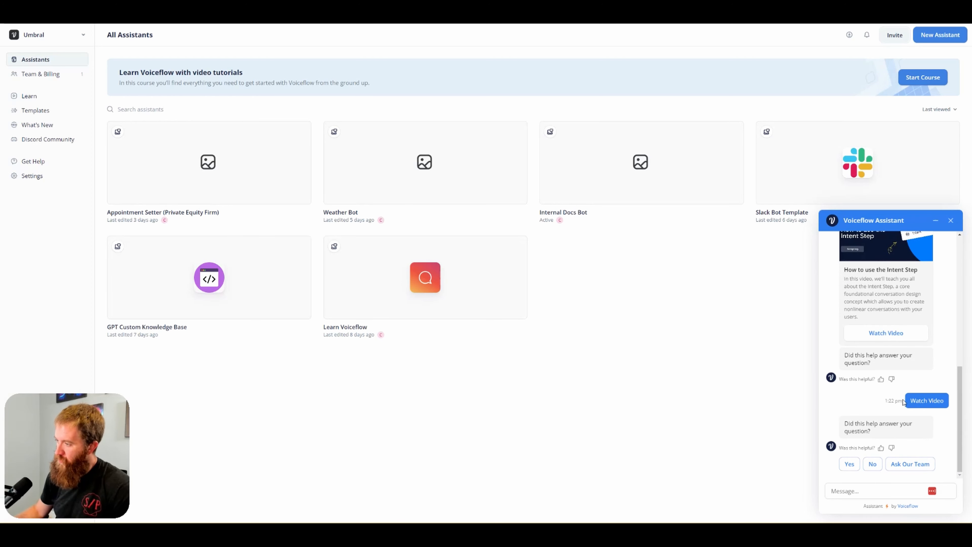
{"action": "scroll", "coordinate": [902, 400], "scroll_direction": "up", "scroll_amount": 1}
{"action": "scroll", "coordinate": [903, 400], "scroll_direction": "up", "scroll_amount": 5}
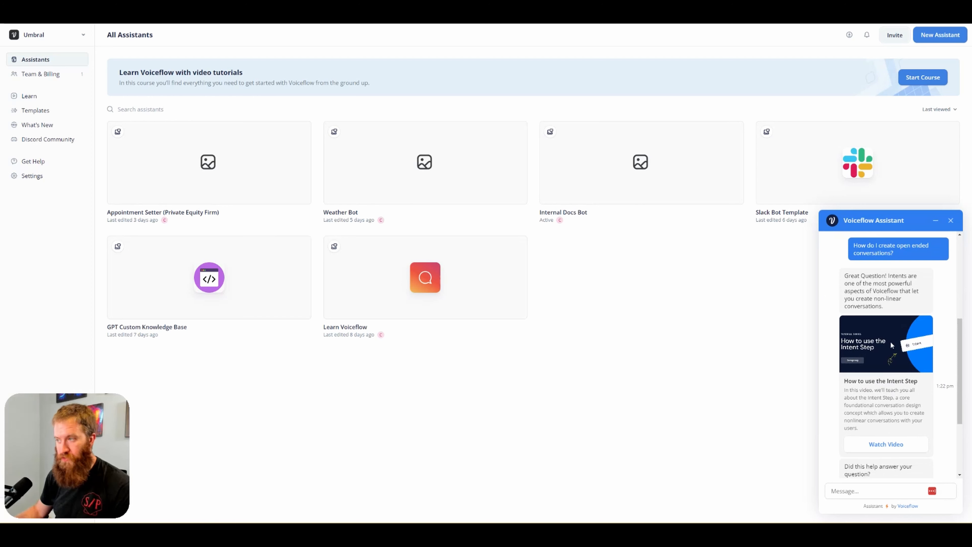
{"action": "scroll", "coordinate": [892, 413], "scroll_direction": "down", "scroll_amount": 4}
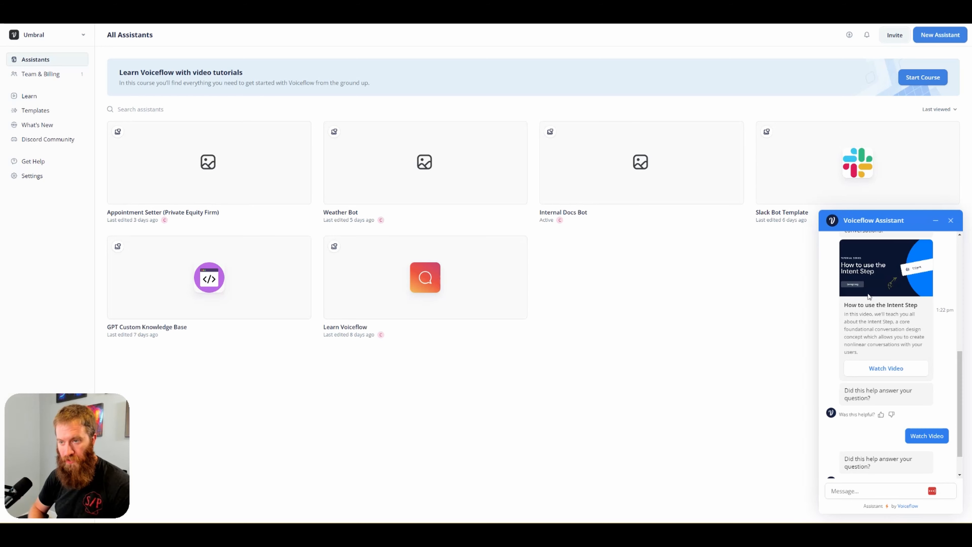
{"action": "left_click", "coordinate": [950, 220]}
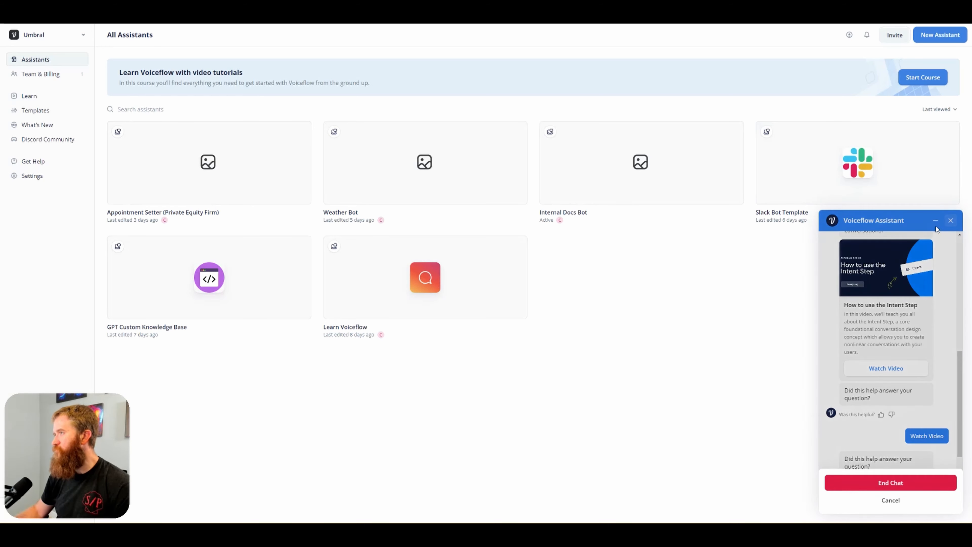
{"action": "left_click", "coordinate": [920, 484]}
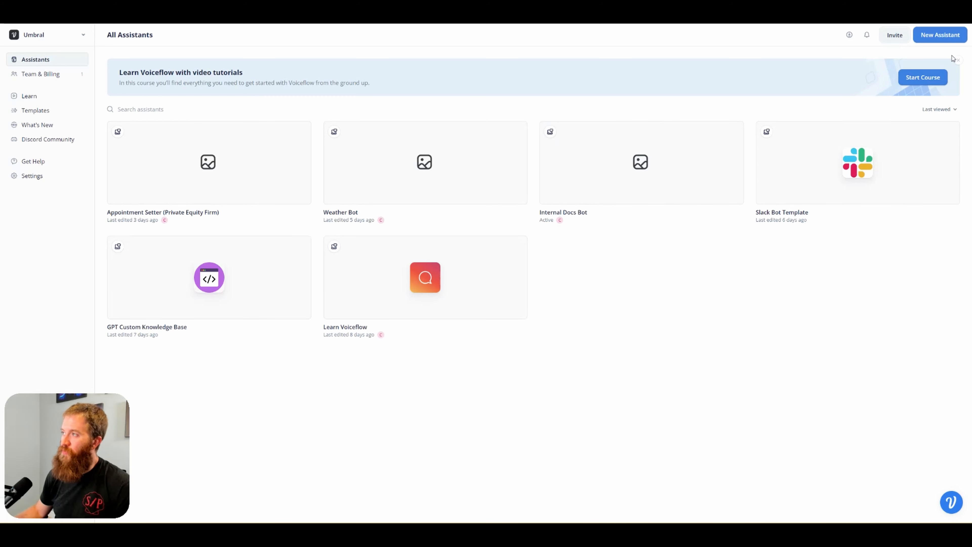
- Start a new assistant named "New Chatbot Demo" with the type Build AI Assistant
{"action": "left_click", "coordinate": [938, 36]}
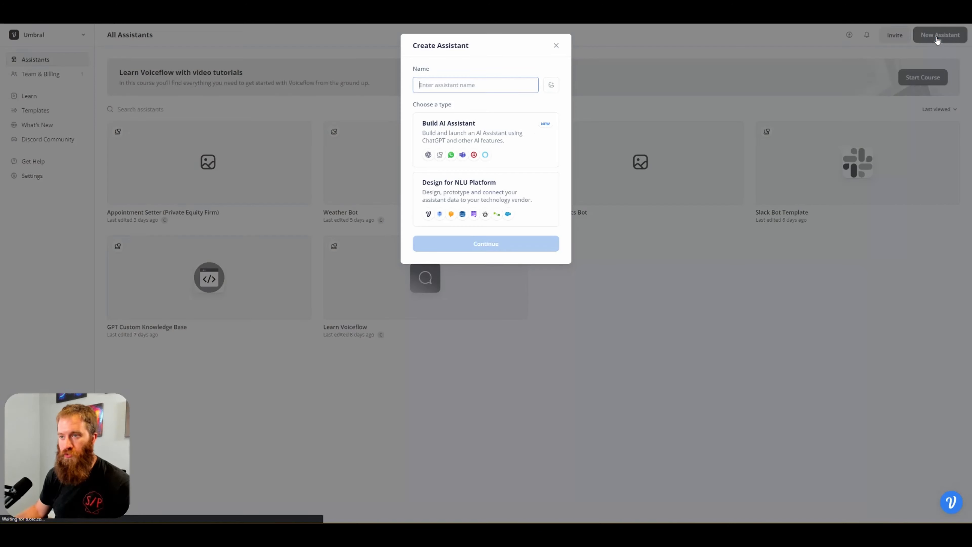
{"action": "type", "text": "New Chatbot Demo"}
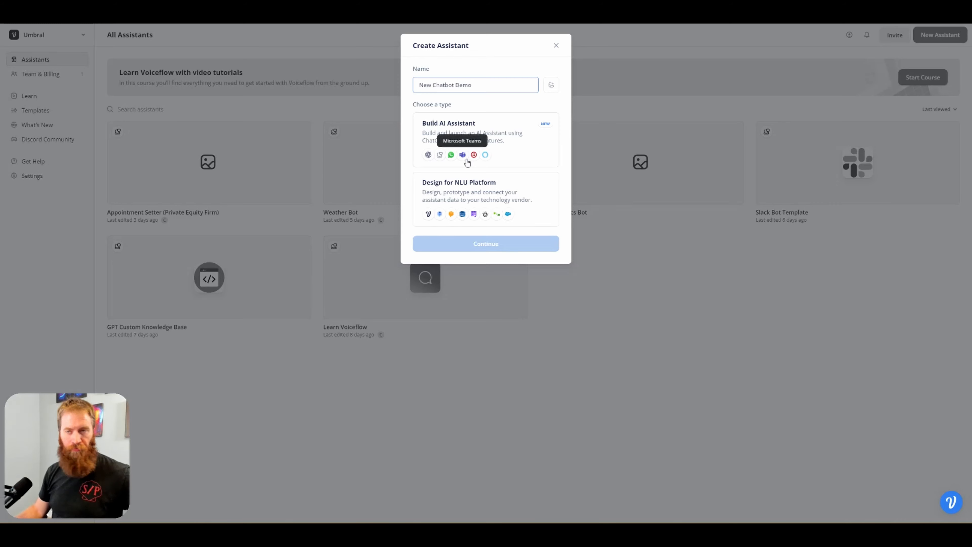
{"action": "left_click", "coordinate": [476, 125]}
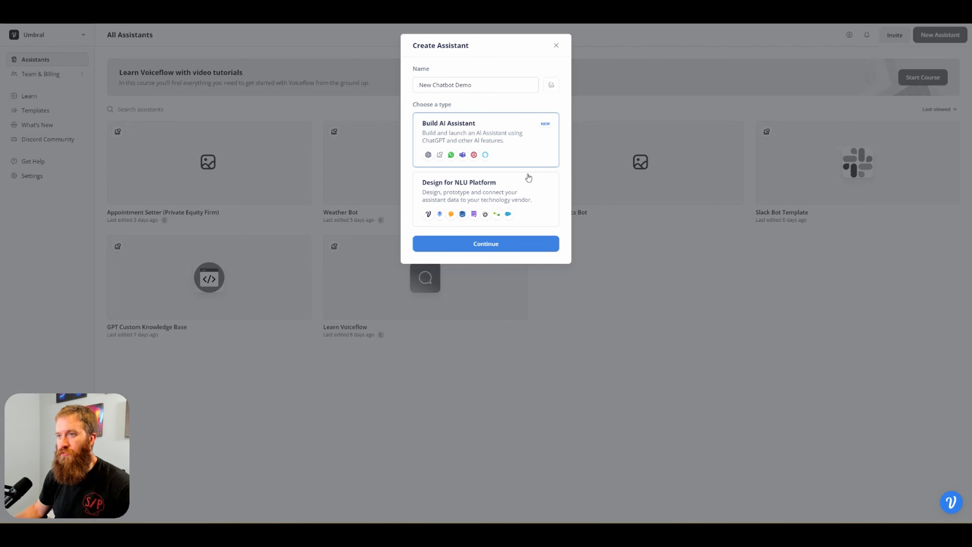
{"action": "left_click", "coordinate": [515, 248]}
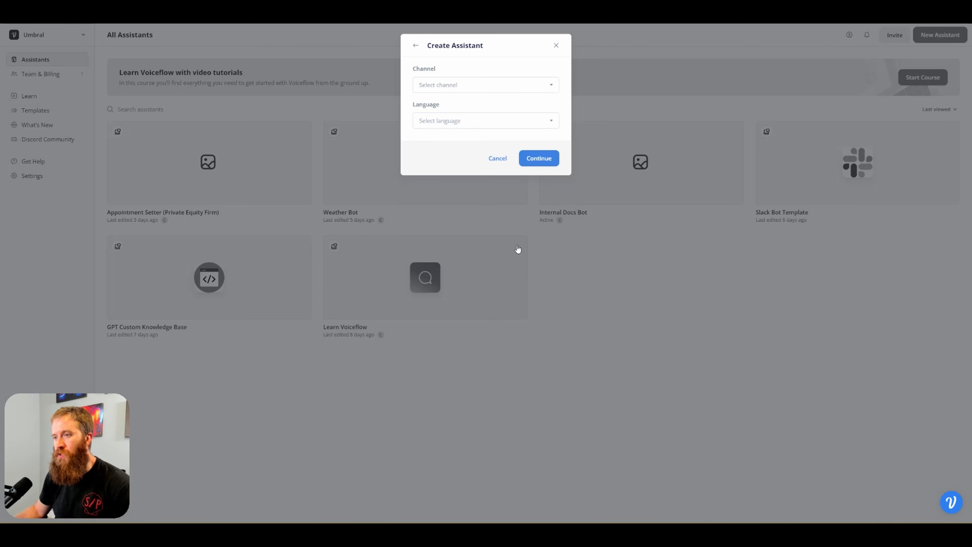
- Set the channel to Web Chat and the language to English (en-US), and create the assistant with default access
{"action": "left_click", "coordinate": [475, 85]}
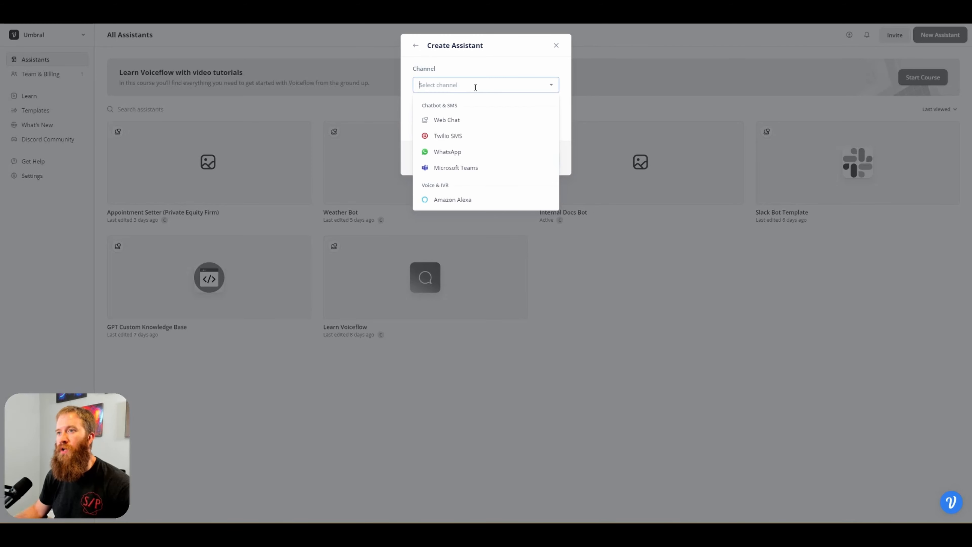
{"action": "left_click", "coordinate": [450, 121]}
{"action": "left_click", "coordinate": [451, 120]}
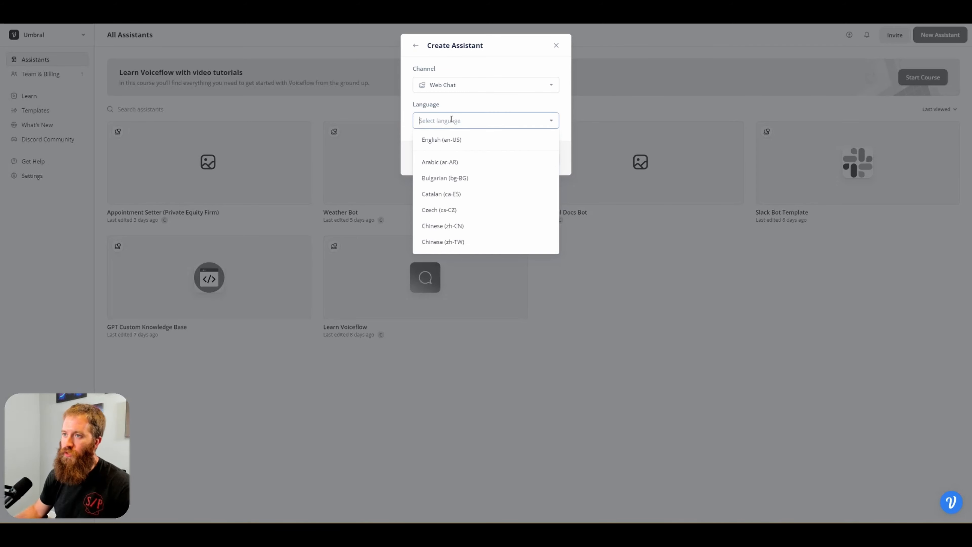
{"action": "left_click", "coordinate": [462, 140]}
{"action": "left_click", "coordinate": [540, 158]}
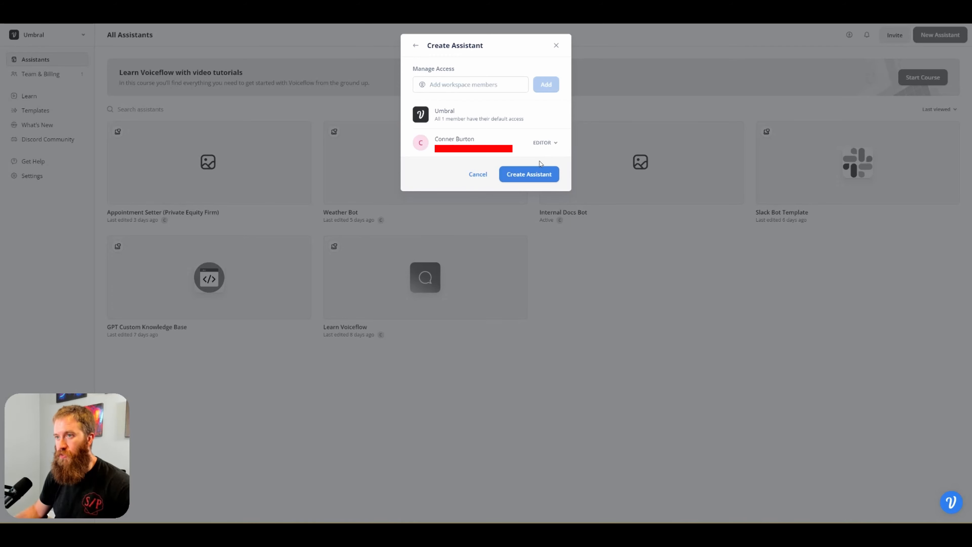
{"action": "left_click", "coordinate": [530, 175]}
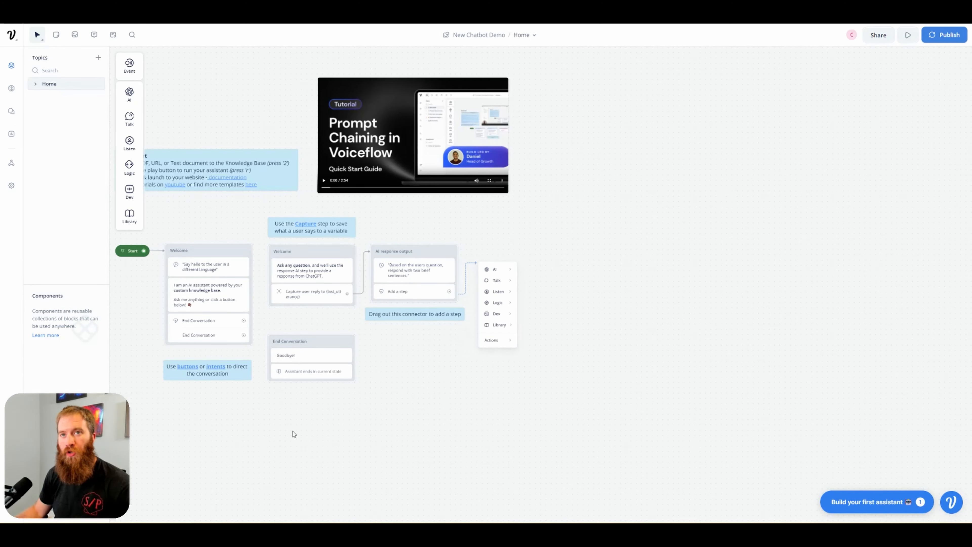
- Delete all the template blocks, notes and the tutorial video from the canvas, keeping only the Start block
{"action": "left_click_drag", "start_coordinate": [309, 412], "coordinate": [396, 402]}
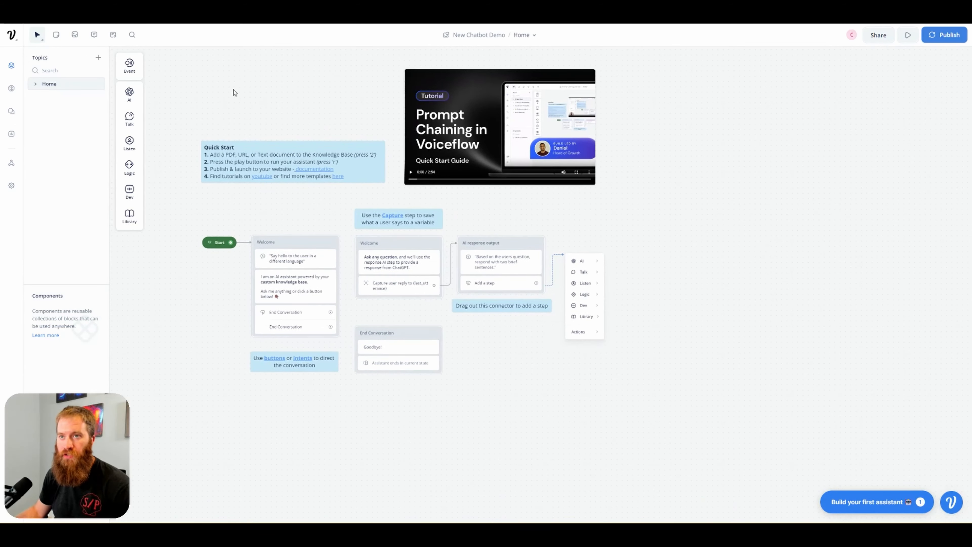
{"action": "left_click_drag", "start_coordinate": [223, 92], "coordinate": [233, 107]}
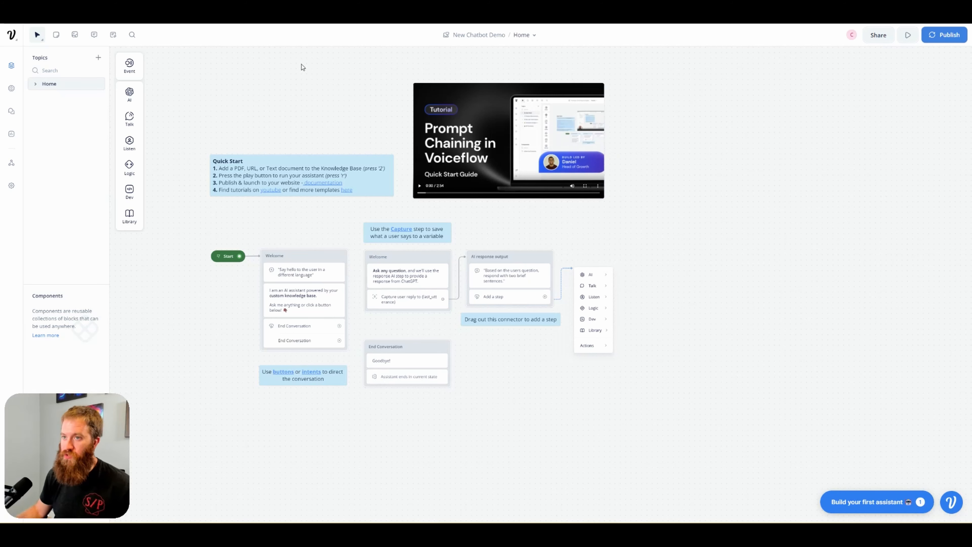
{"action": "left_click_drag", "start_coordinate": [288, 77], "coordinate": [674, 467]}
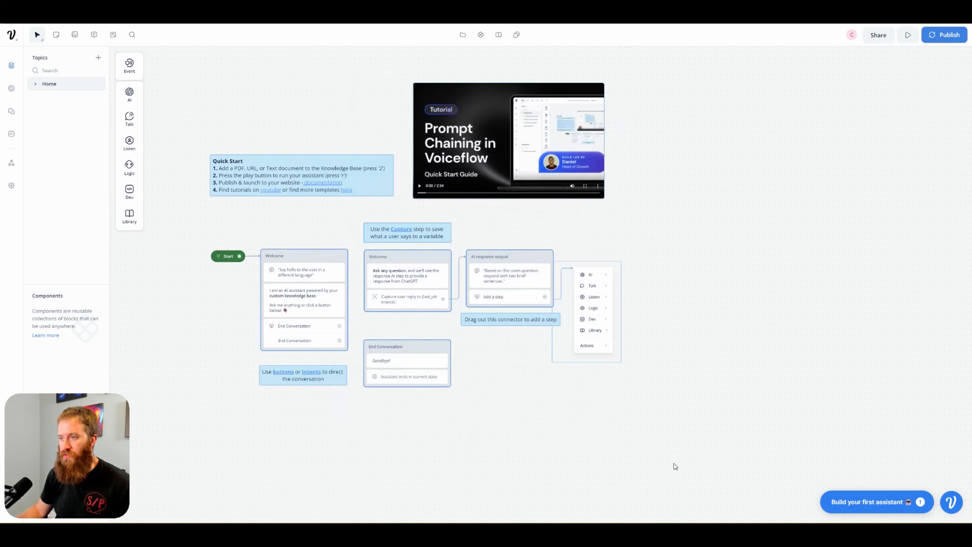
{"action": "key", "text": "Delete"}
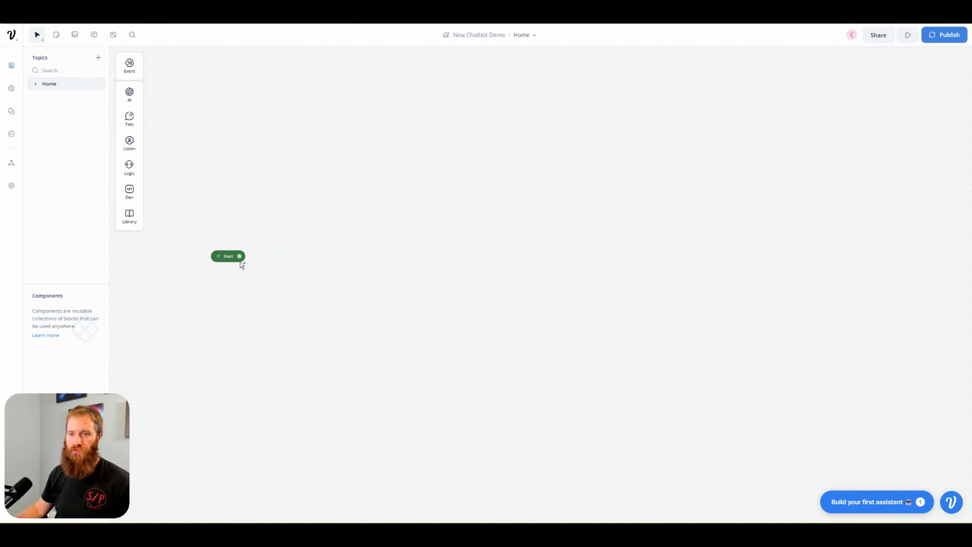
- Move the Start block a little up and to the right on the empty canvas
{"action": "left_click_drag", "start_coordinate": [228, 256], "coordinate": [266, 217]}
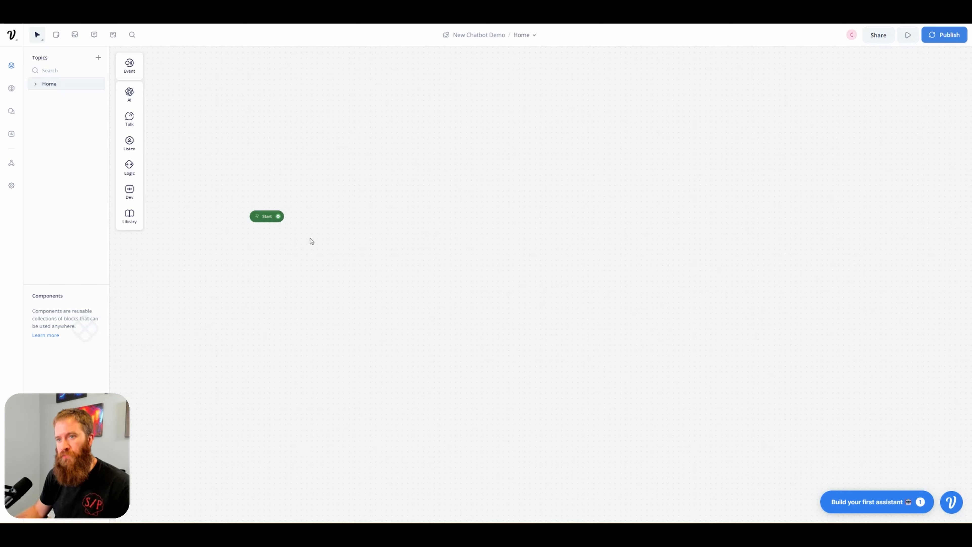
{"action": "scroll", "coordinate": [308, 239], "scroll_direction": "up", "scroll_amount": 4}
{"action": "left_click_drag", "start_coordinate": [295, 227], "coordinate": [343, 265]}
{"action": "scroll", "coordinate": [336, 262], "scroll_direction": "up", "scroll_amount": 2}
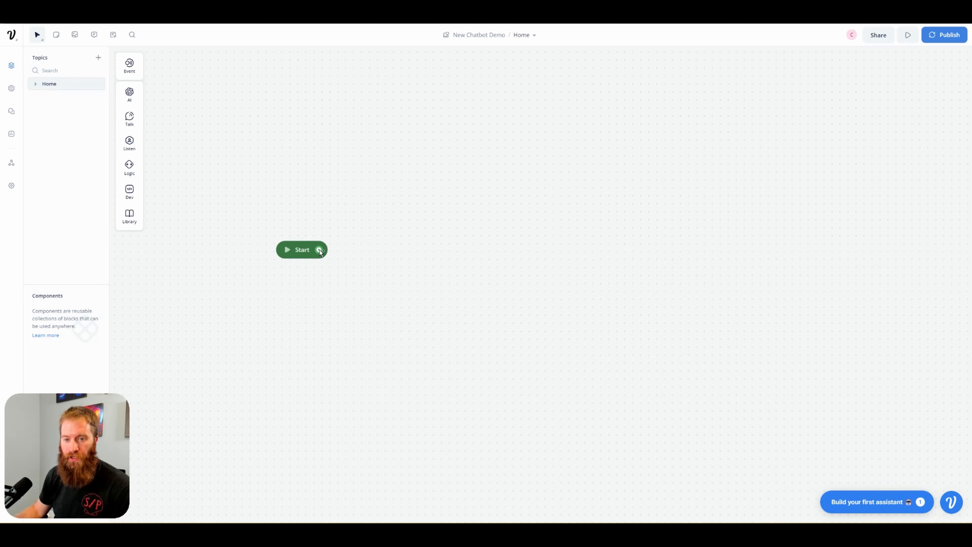
- Connect the Start block to a new Talk Text step and shift the new block slightly to the right
{"action": "left_click_drag", "start_coordinate": [320, 252], "coordinate": [476, 179]}
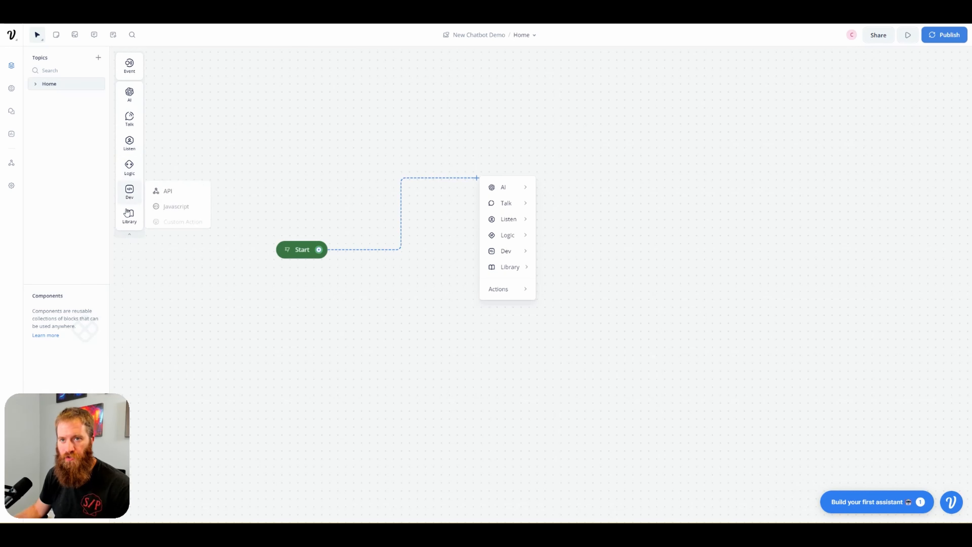
{"action": "mouse_move", "coordinate": [524, 191]}
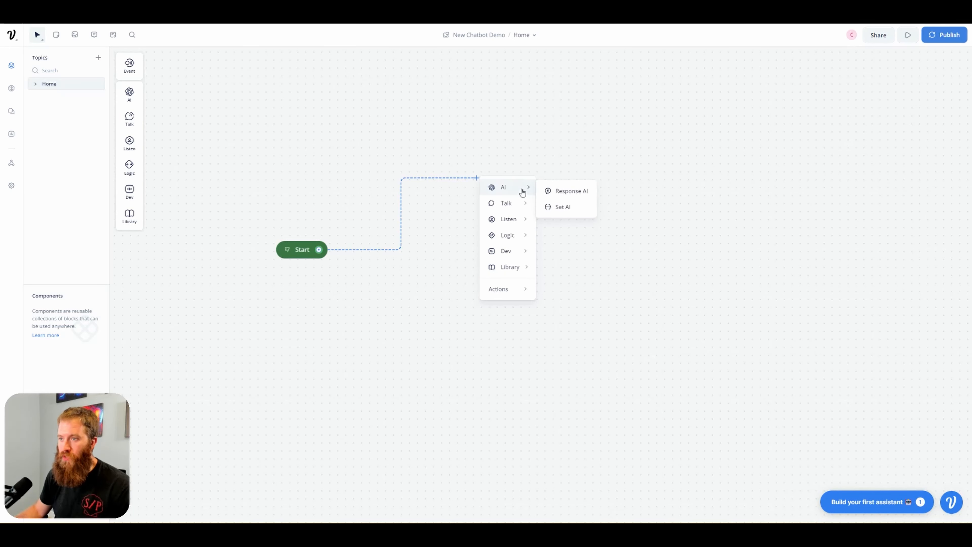
{"action": "mouse_move", "coordinate": [516, 266]}
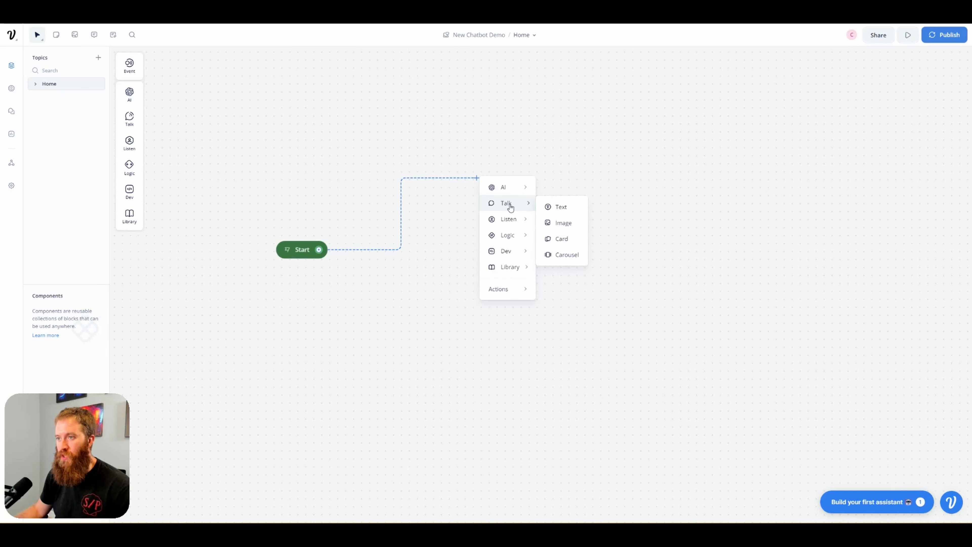
{"action": "left_click", "coordinate": [560, 211]}
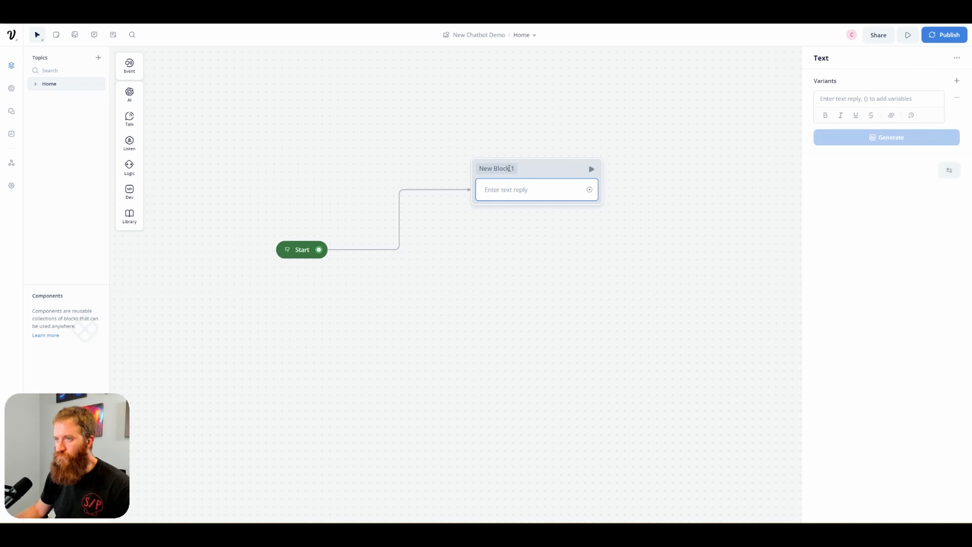
{"action": "left_click_drag", "start_coordinate": [543, 166], "coordinate": [565, 170]}
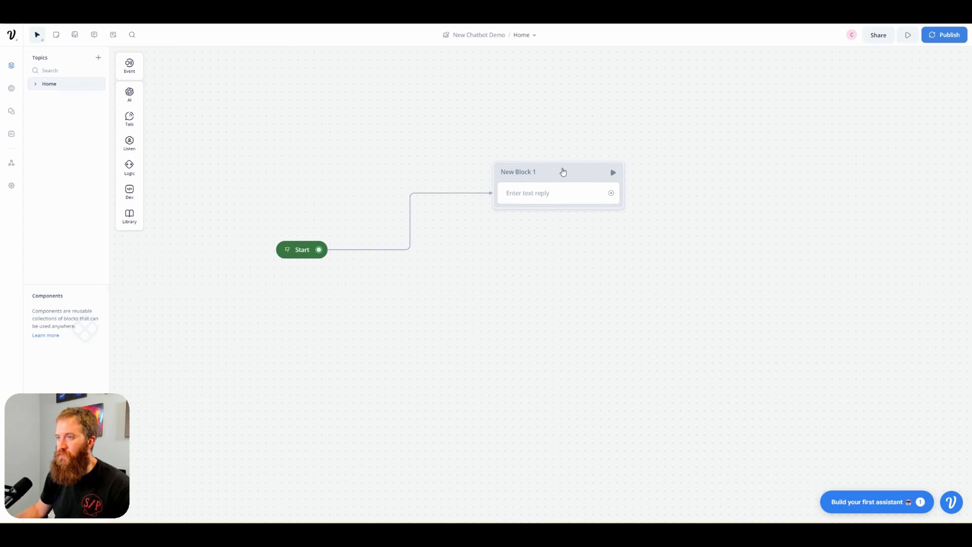
{"action": "left_click_drag", "start_coordinate": [565, 170], "coordinate": [564, 173]}
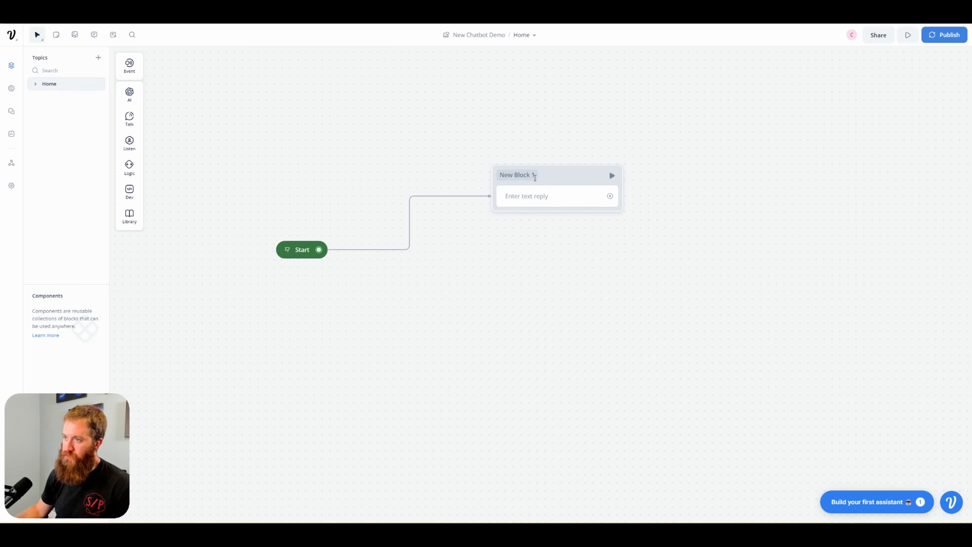
- Rename the new block connected to Start as "Welcome Message"
{"action": "left_click", "coordinate": [535, 177]}
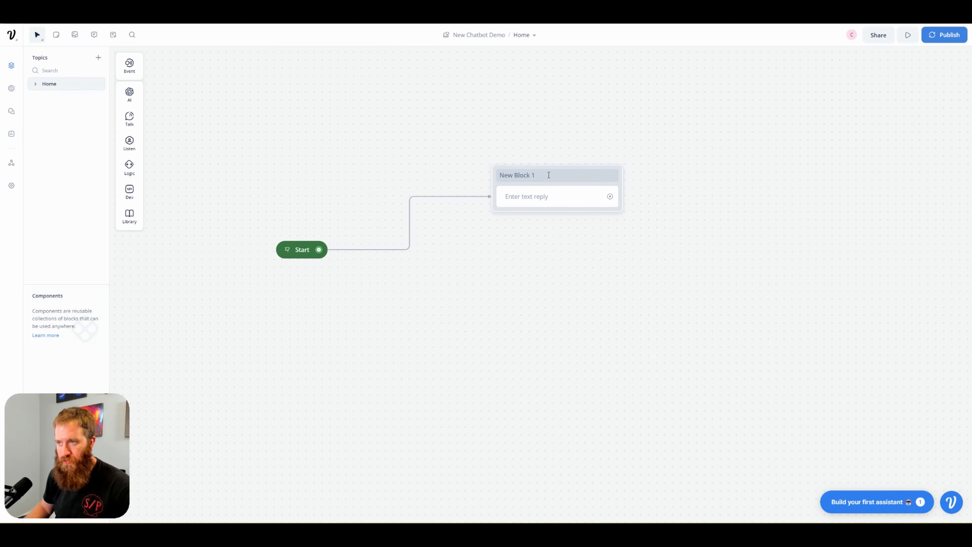
{"action": "type", "text": "Welcome MEssage"}
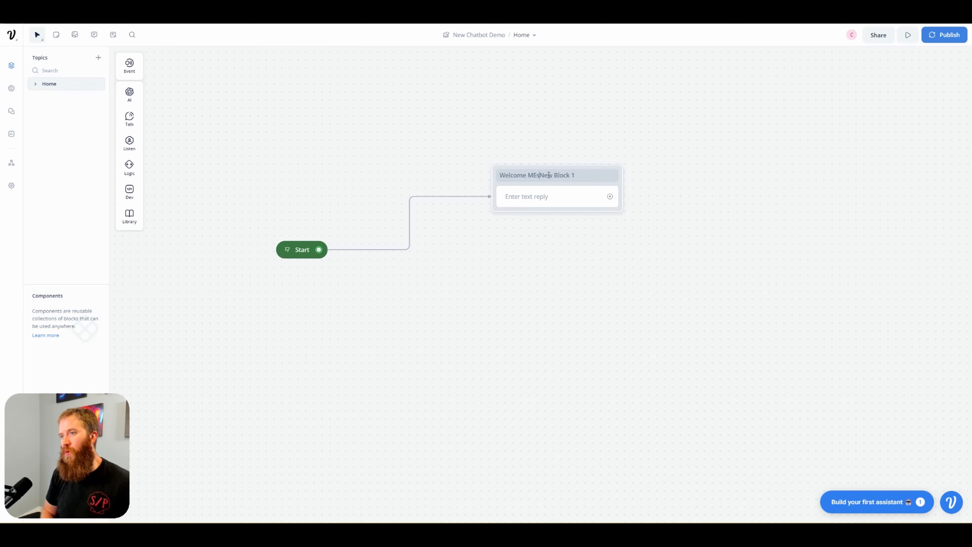
{"action": "key", "text": "BackSpace"}
{"action": "key", "text": "BackSpace"}
{"action": "key", "text": "BackSpace"}
{"action": "key", "text": "BackSpace"}
{"action": "key", "text": "BackSpace"}
{"action": "key", "text": "BackSpace"}
{"action": "type", "text": "essage"}
{"action": "key", "text": "Delete"}
{"action": "key", "text": "Delete"}
{"action": "key", "text": "Delete"}
{"action": "key", "text": "Delete"}
{"action": "key", "text": "Delete"}
{"action": "key", "text": "Delete"}
{"action": "key", "text": "Delete"}
{"action": "key", "text": "Delete"}
{"action": "key", "text": "Delete"}
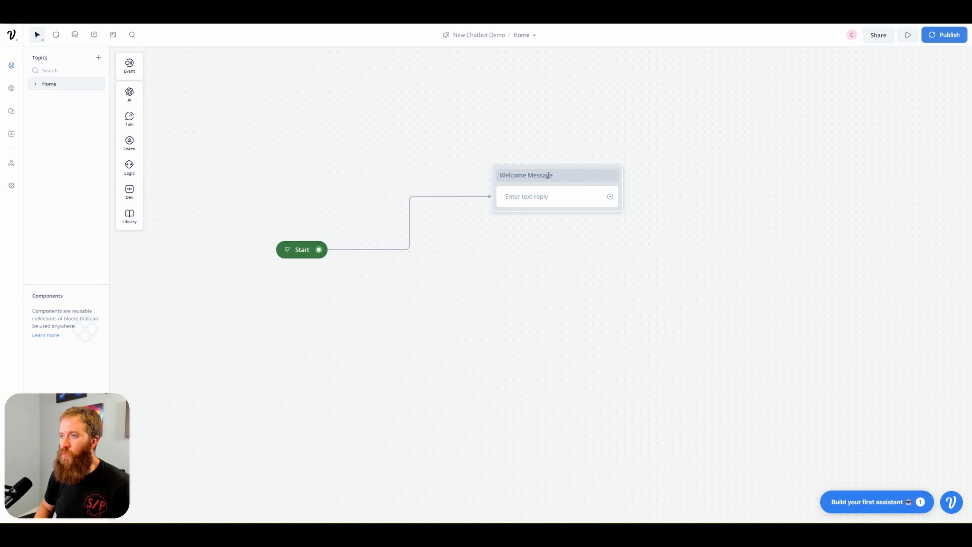
- Enter the Welcome Message text reply "Hello! I am an Internal Documentation Bot." with "What is your name?" on a new line
{"action": "left_click", "coordinate": [572, 205]}
{"action": "left_click", "coordinate": [562, 200]}
{"action": "left_click", "coordinate": [871, 101]}
{"action": "type", "text": "Hello!"}
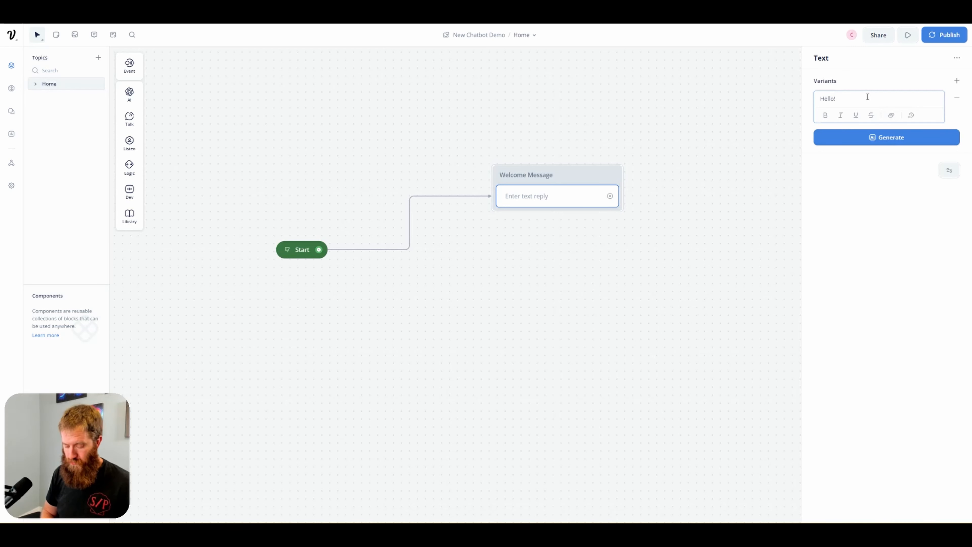
{"action": "type", "text": "an "}
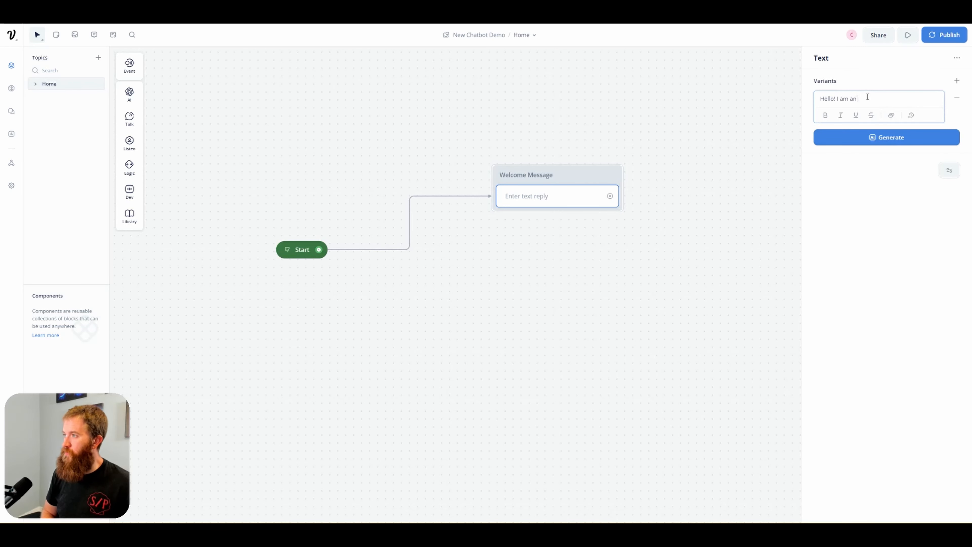
{"action": "type", "text": "Internal Document"}
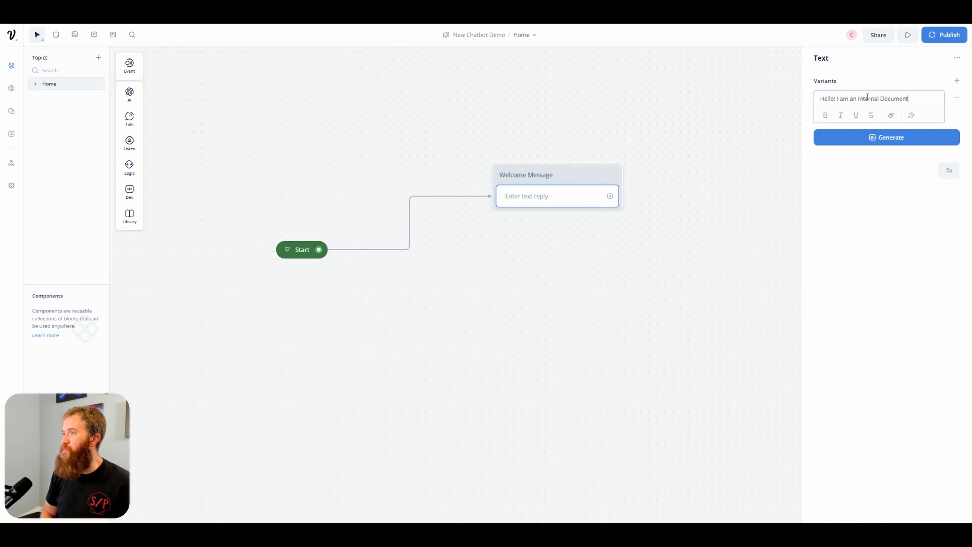
{"action": "type", "text": "ation Bot."}
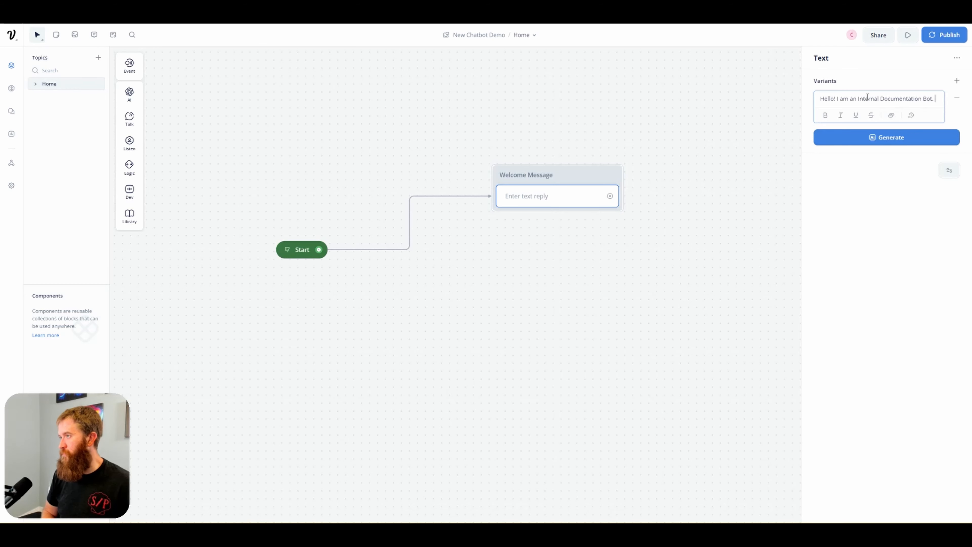
{"action": "key", "text": "Return"}
{"action": "type", "text": "What is your name?"}
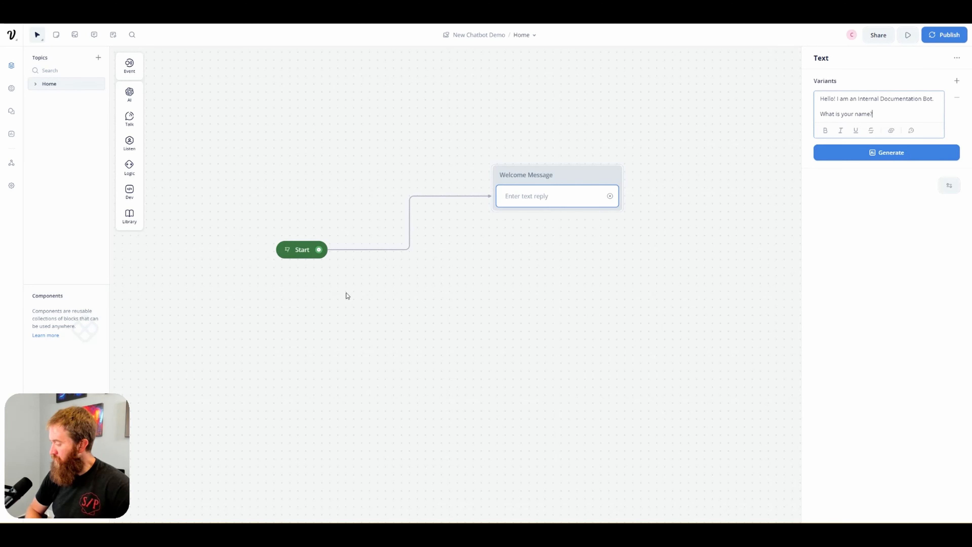
- Test the conversation from the Start block and return to the Welcome Message text step in the designer
{"action": "left_click", "coordinate": [289, 255]}
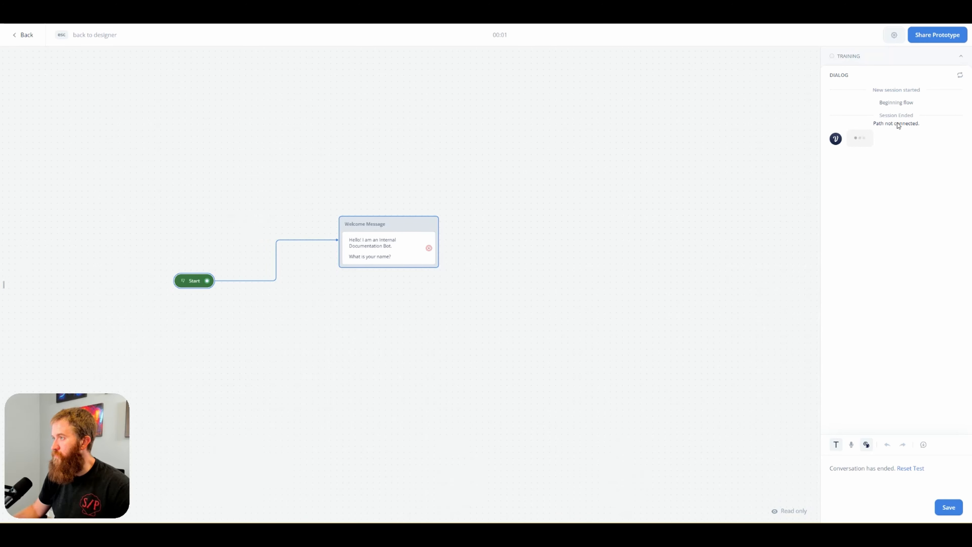
{"action": "left_click", "coordinate": [387, 249]}
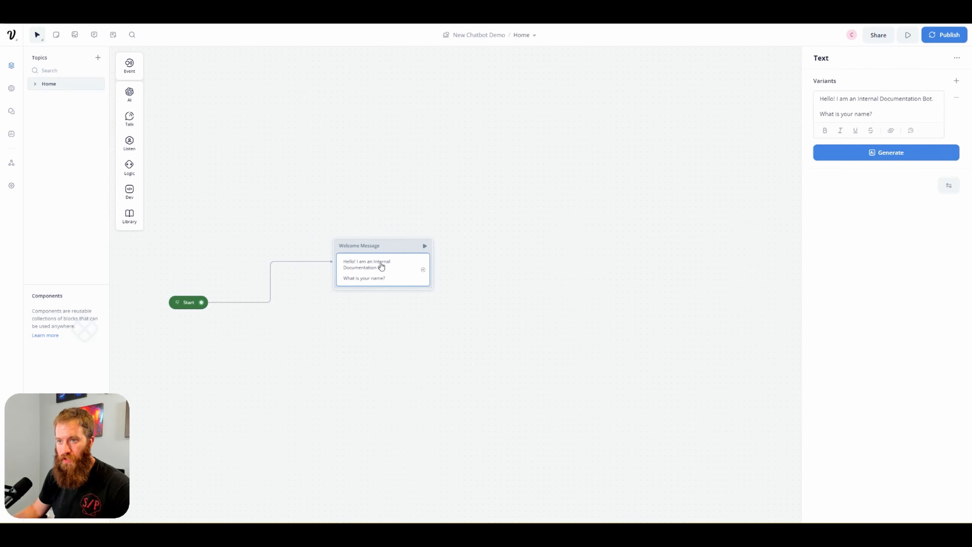
- Move the Welcome Message block closer to Start, test the conversation from the Start block and return to the designer
{"action": "left_click_drag", "start_coordinate": [379, 257], "coordinate": [310, 284]}
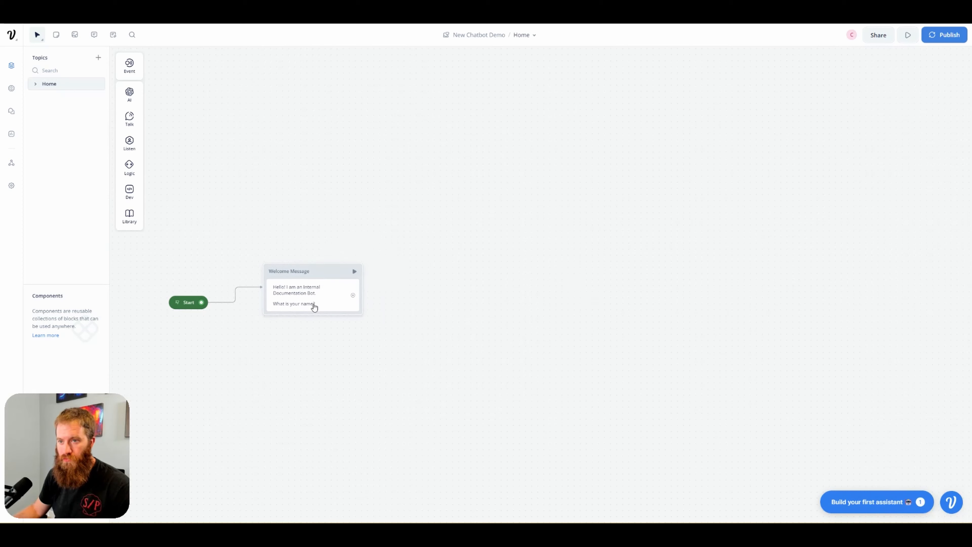
{"action": "left_click", "coordinate": [876, 112]}
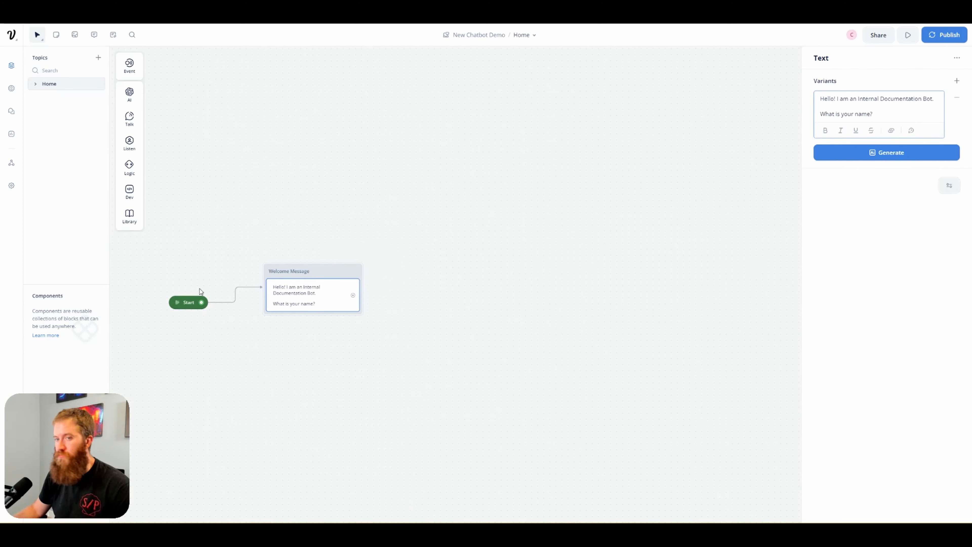
{"action": "left_click", "coordinate": [176, 303]}
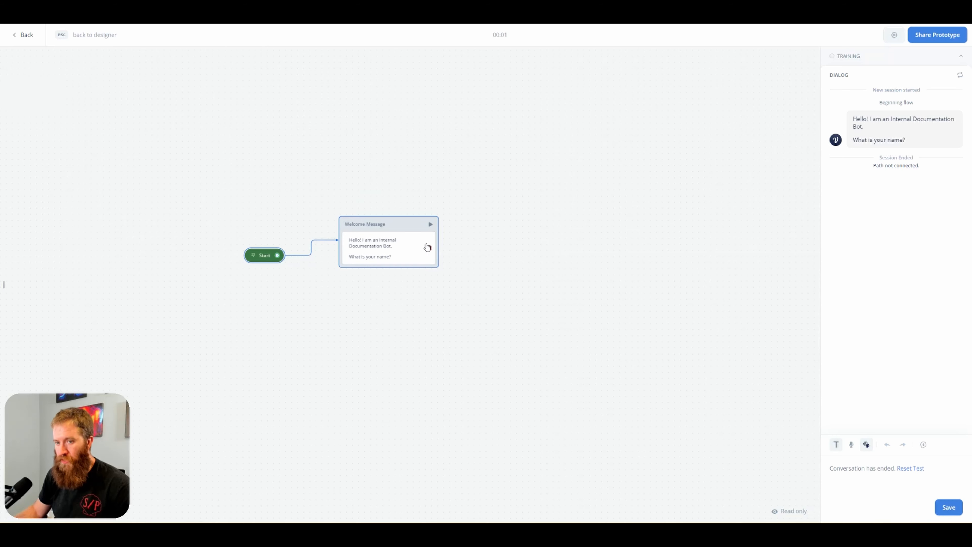
{"action": "scroll", "coordinate": [421, 270], "scroll_direction": "up", "scroll_amount": 4}
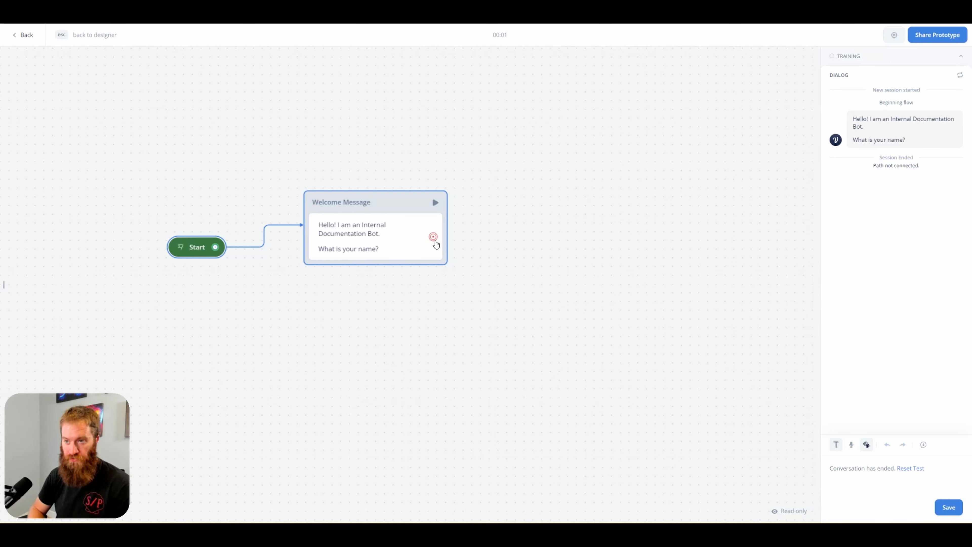
{"action": "left_click", "coordinate": [23, 35]}
- Try a Capture step in its own block connected from the Welcome Message text, and delete that block
{"action": "mouse_move", "coordinate": [129, 143]}
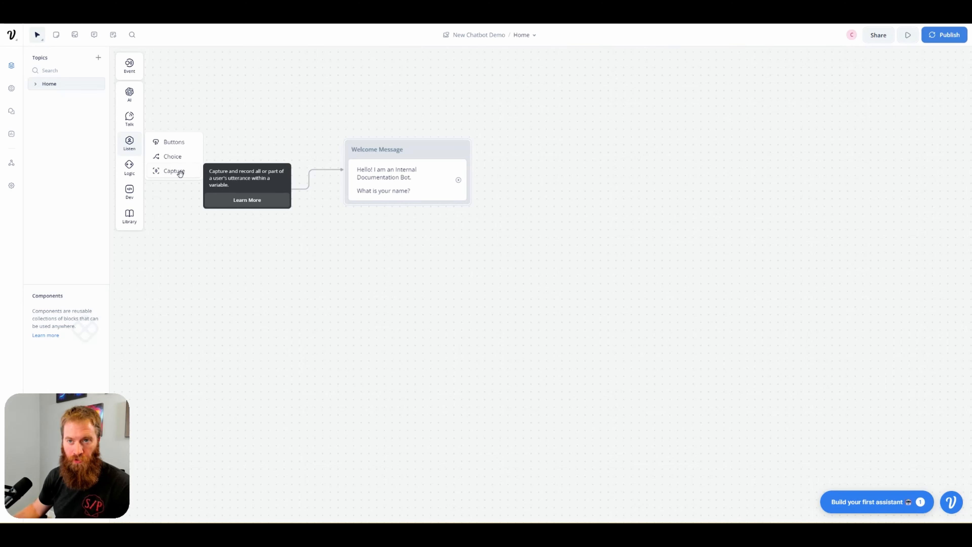
{"action": "left_click_drag", "start_coordinate": [180, 173], "coordinate": [581, 148]}
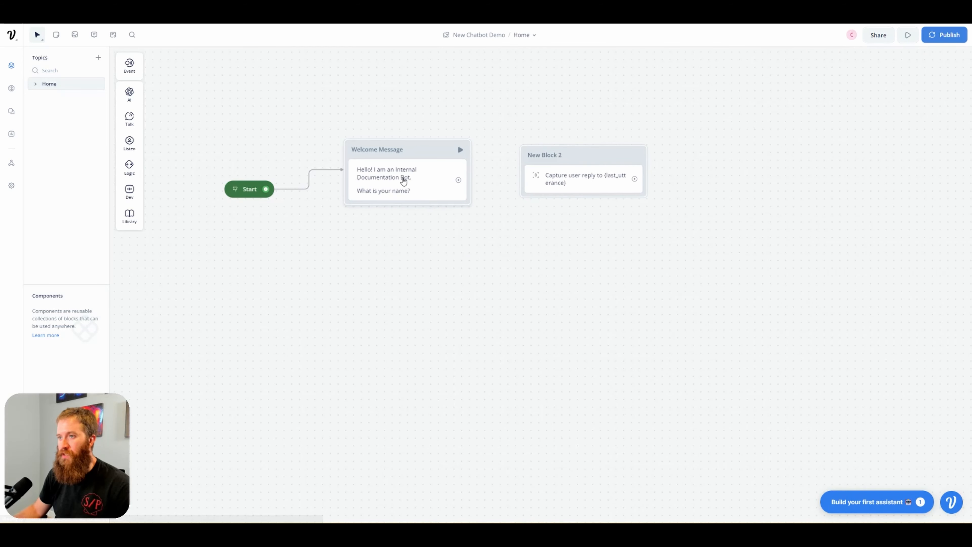
{"action": "left_click_drag", "start_coordinate": [458, 179], "coordinate": [611, 144]}
{"action": "left_click", "coordinate": [604, 144]}
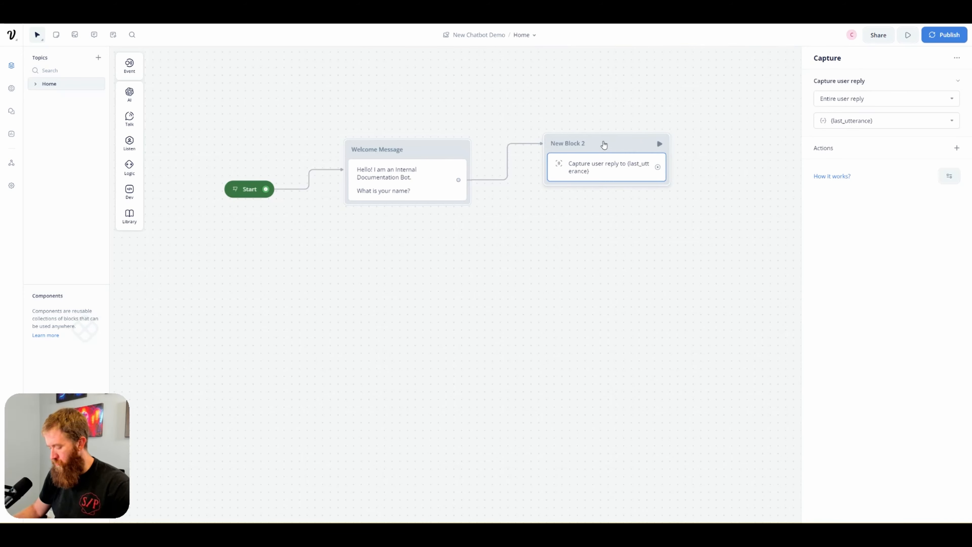
{"action": "key", "text": "Delete"}
- Add a Capture step beneath the text inside the Welcome Message block and check its reply and variable options
{"action": "mouse_move", "coordinate": [133, 143]}
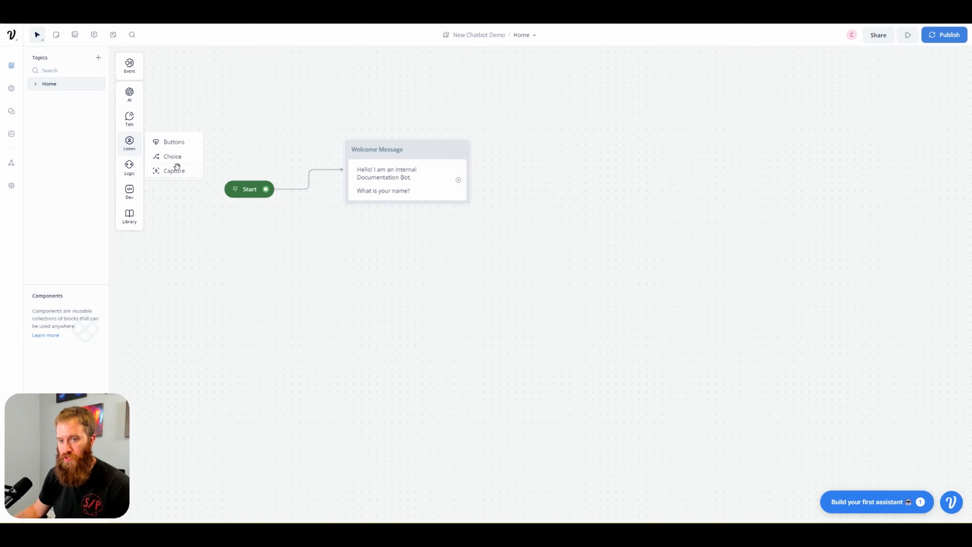
{"action": "left_click_drag", "start_coordinate": [174, 173], "coordinate": [398, 206]}
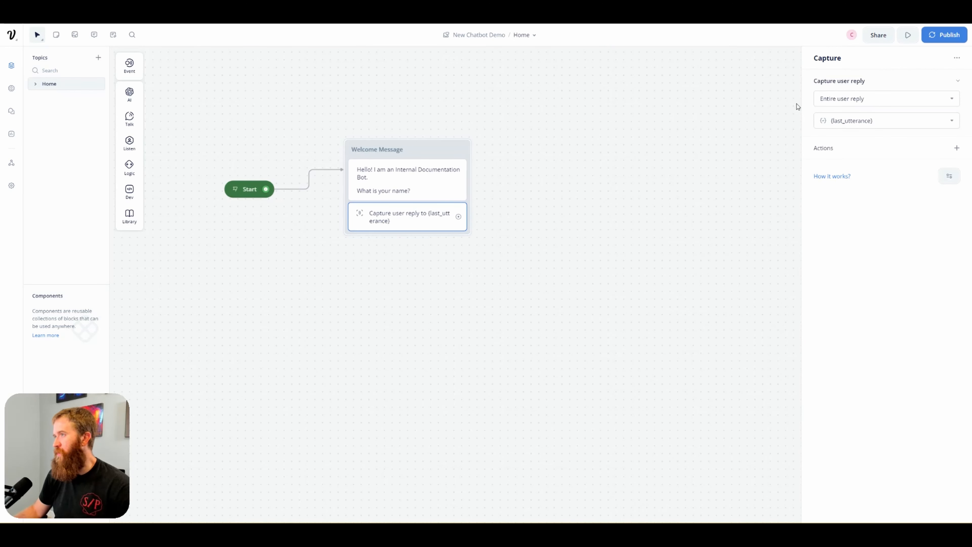
{"action": "left_click", "coordinate": [952, 100]}
{"action": "left_click", "coordinate": [954, 103]}
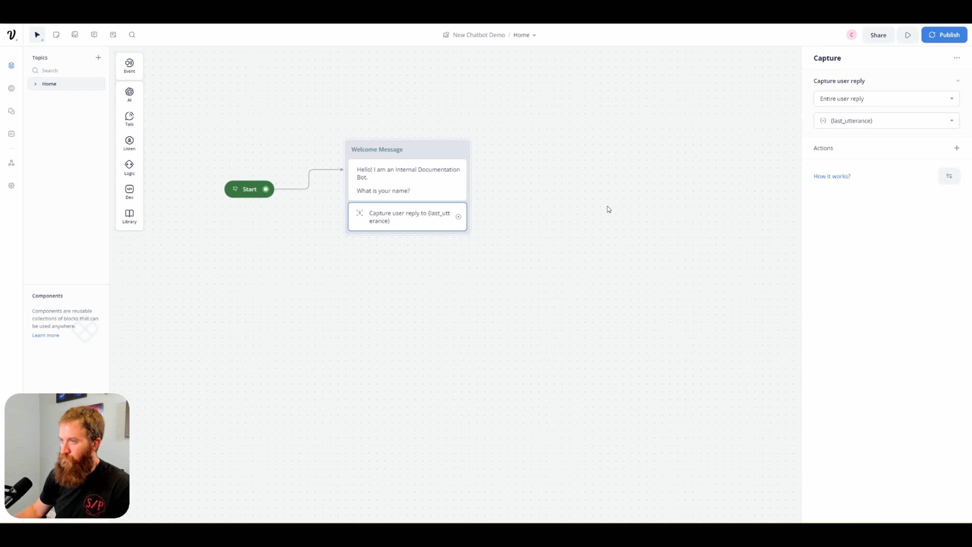
{"action": "left_click", "coordinate": [953, 122]}
{"action": "left_click", "coordinate": [954, 125]}
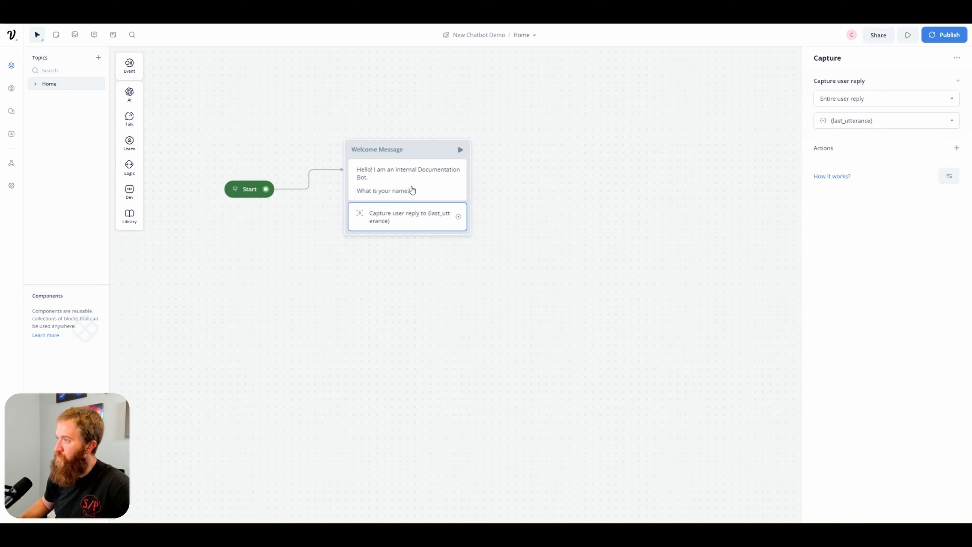
- Create a new variable called name and set the Capture step to store the user's reply in it
{"action": "left_click", "coordinate": [956, 123]}
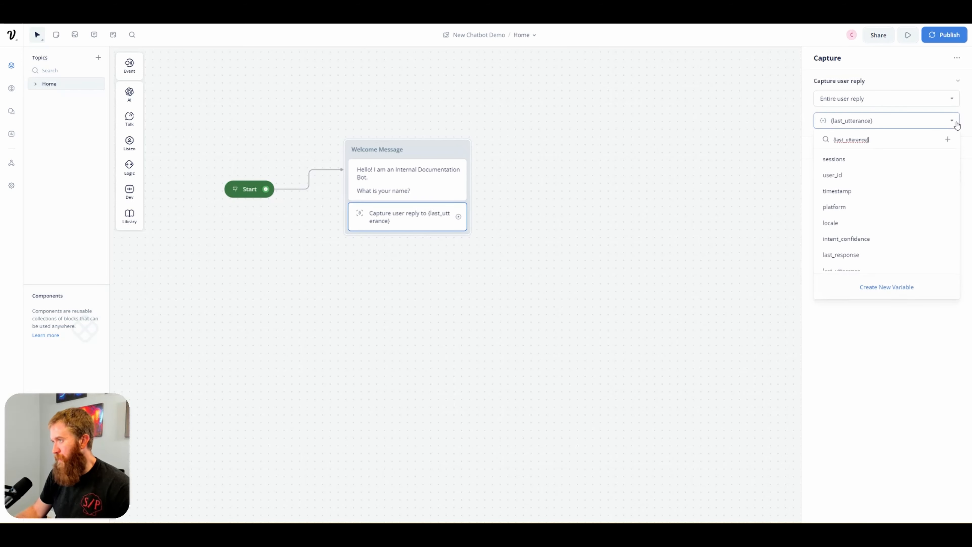
{"action": "scroll", "coordinate": [911, 191], "scroll_direction": "down", "scroll_amount": 2}
{"action": "scroll", "coordinate": [884, 255], "scroll_direction": "up", "scroll_amount": 2}
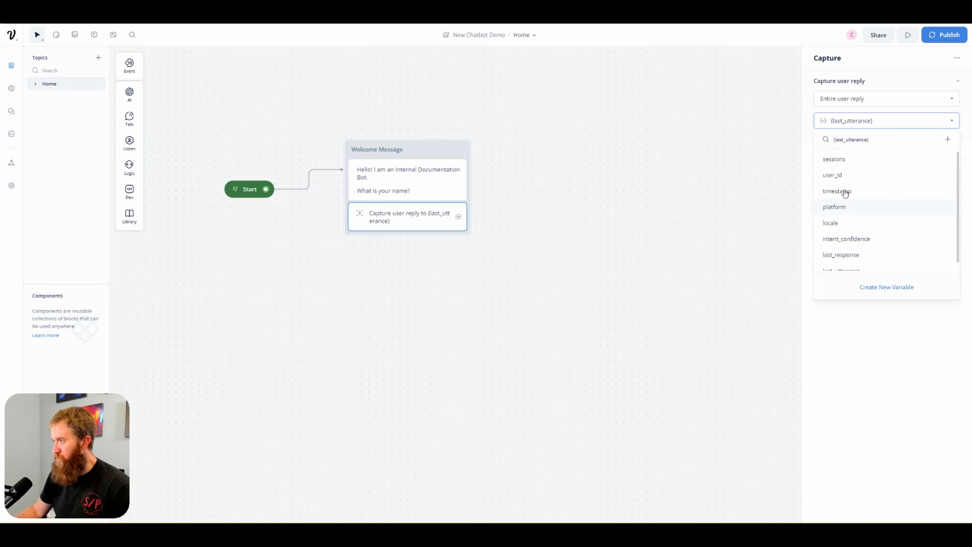
{"action": "scroll", "coordinate": [849, 174], "scroll_direction": "down", "scroll_amount": 1}
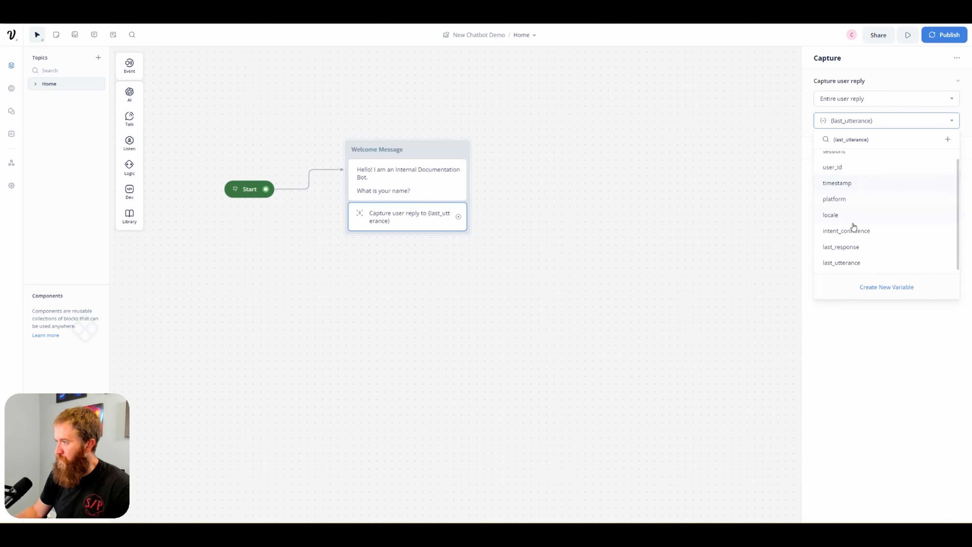
{"action": "left_click", "coordinate": [891, 137]}
{"action": "left_click", "coordinate": [889, 125]}
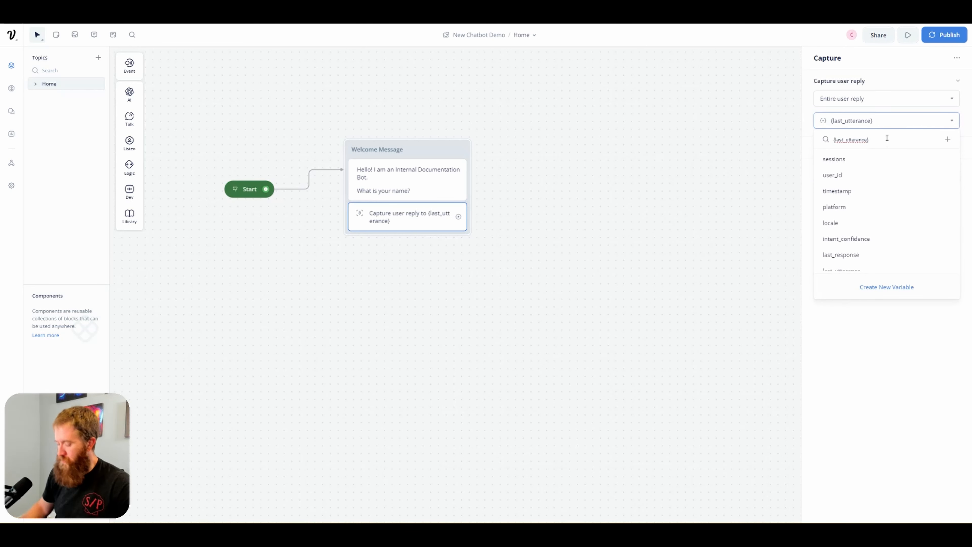
{"action": "key", "text": "BackSpace"}
{"action": "key", "text": "BackSpace"}
{"action": "key", "text": "BackSpace"}
{"action": "key", "text": "BackSpace"}
{"action": "key", "text": "BackSpace"}
{"action": "key", "text": "BackSpace"}
{"action": "key", "text": "BackSpace"}
{"action": "key", "text": "BackSpace"}
{"action": "key", "text": "BackSpace"}
{"action": "key", "text": "BackSpace"}
{"action": "key", "text": "BackSpace"}
{"action": "key", "text": "BackSpace"}
{"action": "key", "text": "BackSpace"}
{"action": "key", "text": "BackSpace"}
{"action": "key", "text": "BackSpace"}
{"action": "key", "text": "BackSpace"}
{"action": "type", "text": "name"}
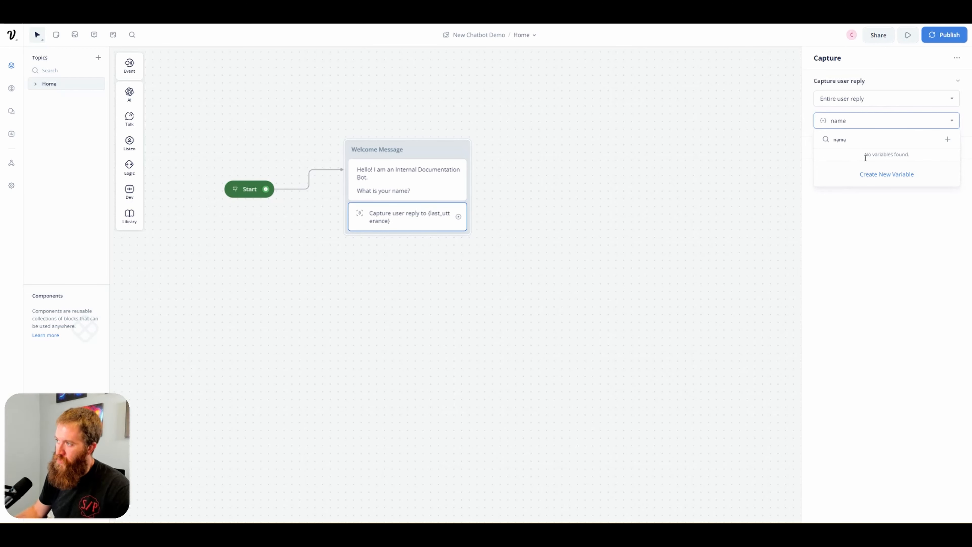
{"action": "left_click", "coordinate": [947, 139]}
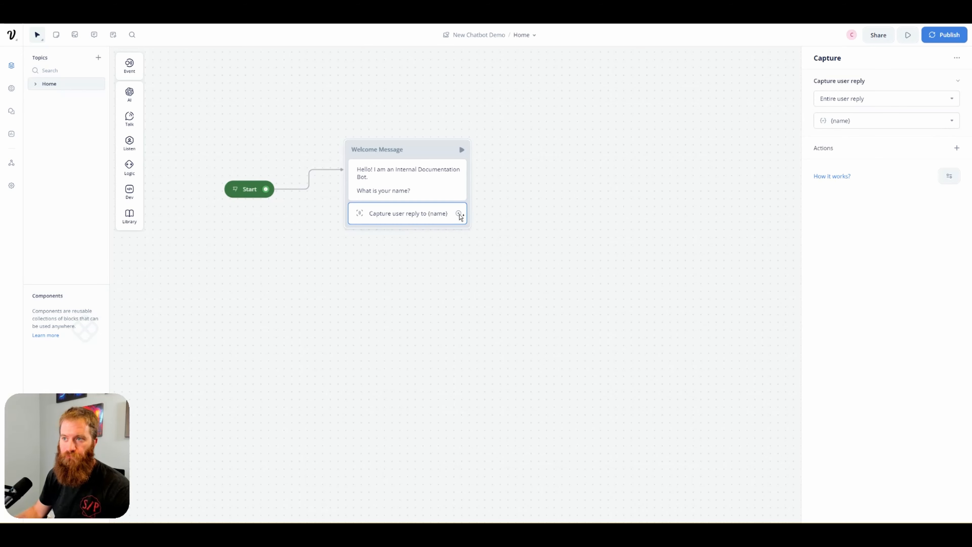
- Connect the Capture step to a new Talk Text step in a separate block beside the Welcome Message
{"action": "scroll", "coordinate": [496, 257], "scroll_direction": "up", "scroll_amount": 1}
{"action": "left_click_drag", "start_coordinate": [497, 257], "coordinate": [495, 265]}
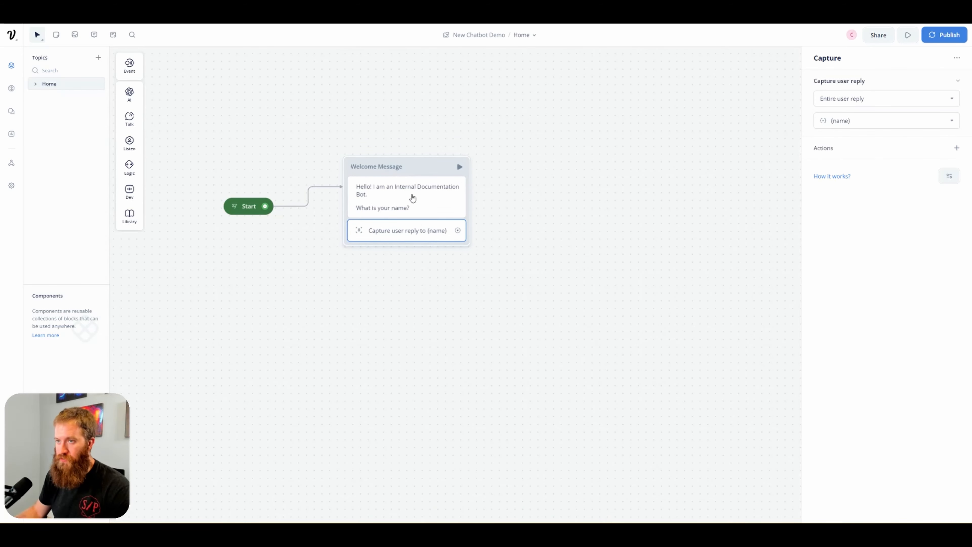
{"action": "left_click_drag", "start_coordinate": [458, 230], "coordinate": [574, 174]}
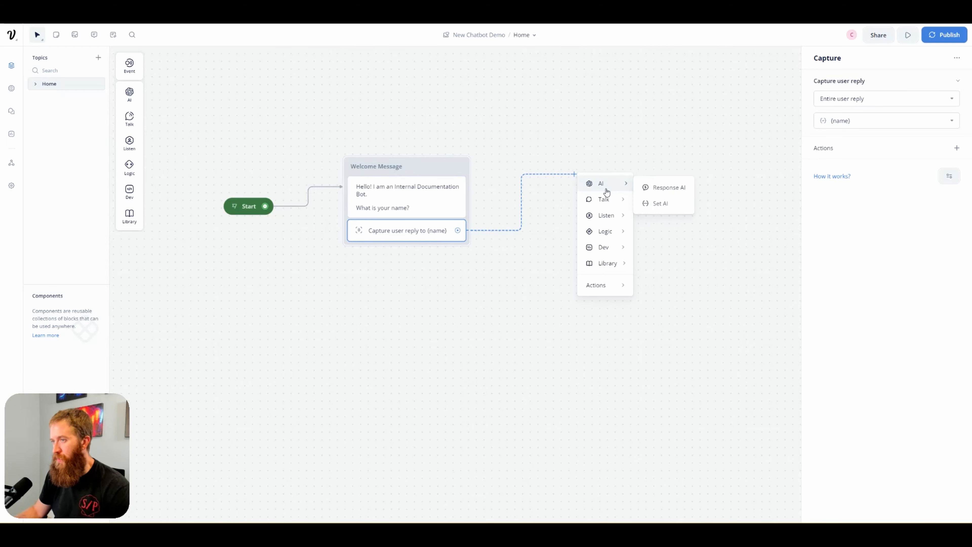
{"action": "mouse_move", "coordinate": [606, 201]}
{"action": "left_click", "coordinate": [659, 203]}
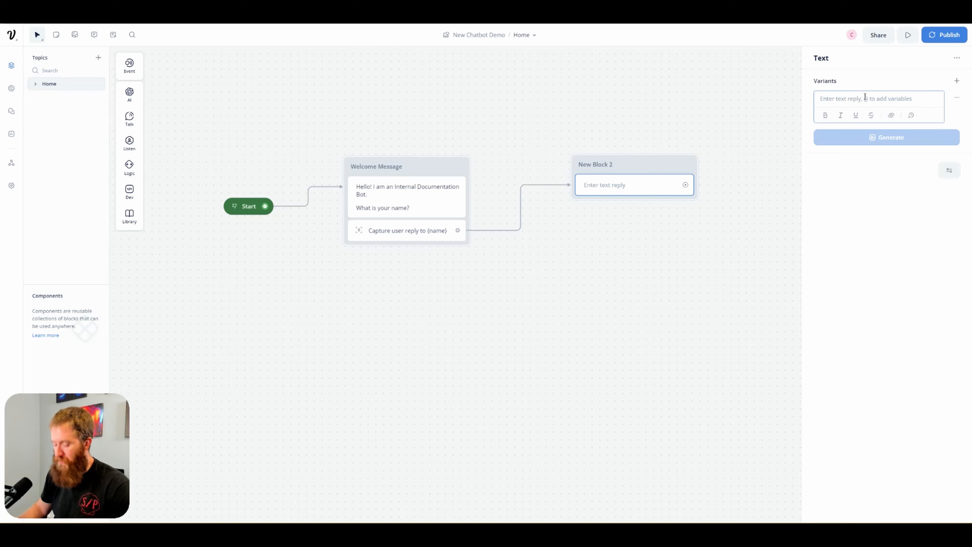
- Enter "Nice to meet you, {name}" as the new block's text reply, using the name variable
{"action": "type", "text": "{nam"}
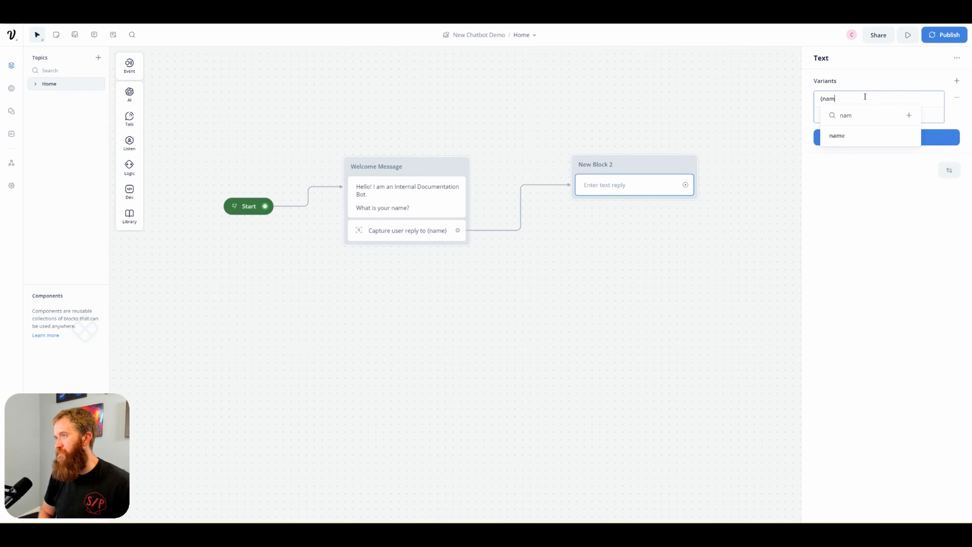
{"action": "type", "text": "e}\\"}
{"action": "key", "text": "Return"}
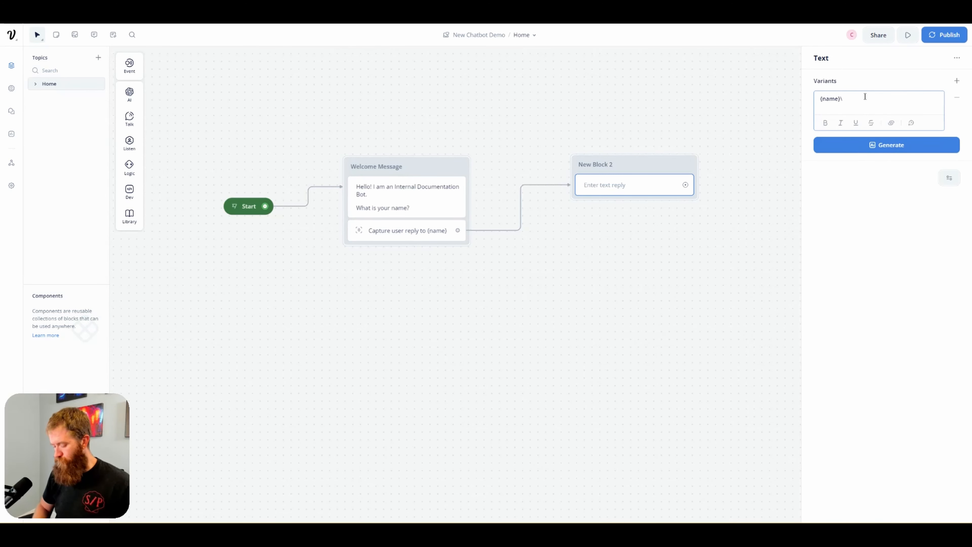
{"action": "key", "text": "BackSpace"}
{"action": "key", "text": "BackSpace"}
{"action": "key", "text": "Left"}
{"action": "key", "text": "Left"}
{"action": "key", "text": "Left"}
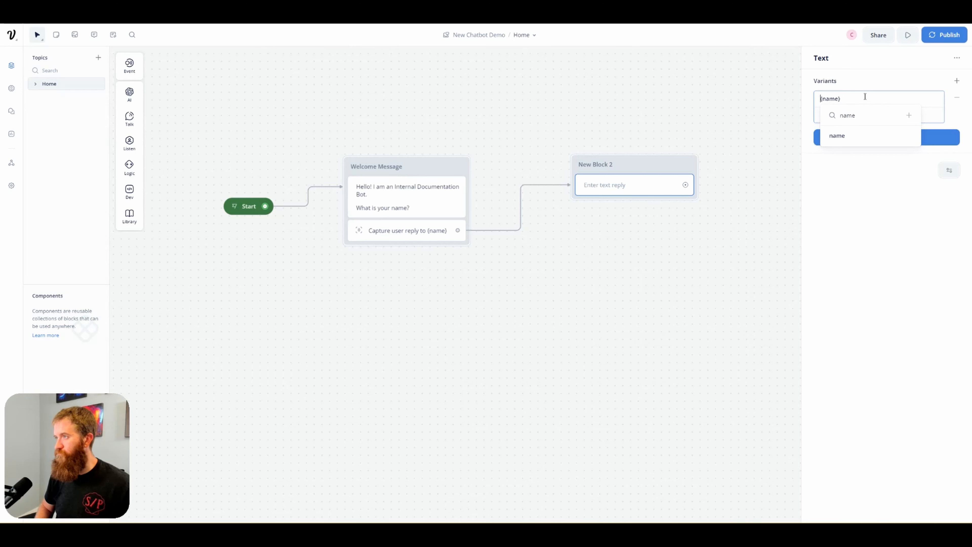
{"action": "type", "text": "Nice to meet you"}
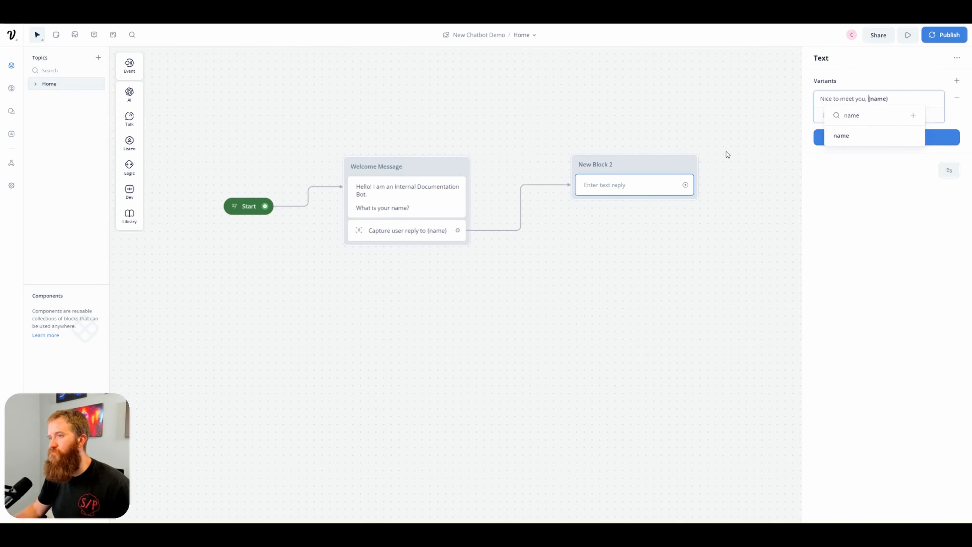
- Rename the new block holding the "Nice to meet you" reply as "Greetings Test"
{"action": "double_click", "coordinate": [617, 164]}
{"action": "type", "text": "Greetings"}
{"action": "key", "text": "Delete"}
{"action": "key", "text": "Delete"}
{"action": "key", "text": "Delete"}
{"action": "key", "text": "Delete"}
{"action": "key", "text": "Delete"}
{"action": "key", "text": "Delete"}
{"action": "key", "text": "Delete"}
{"action": "key", "text": "Delete"}
{"action": "key", "text": "Delete"}
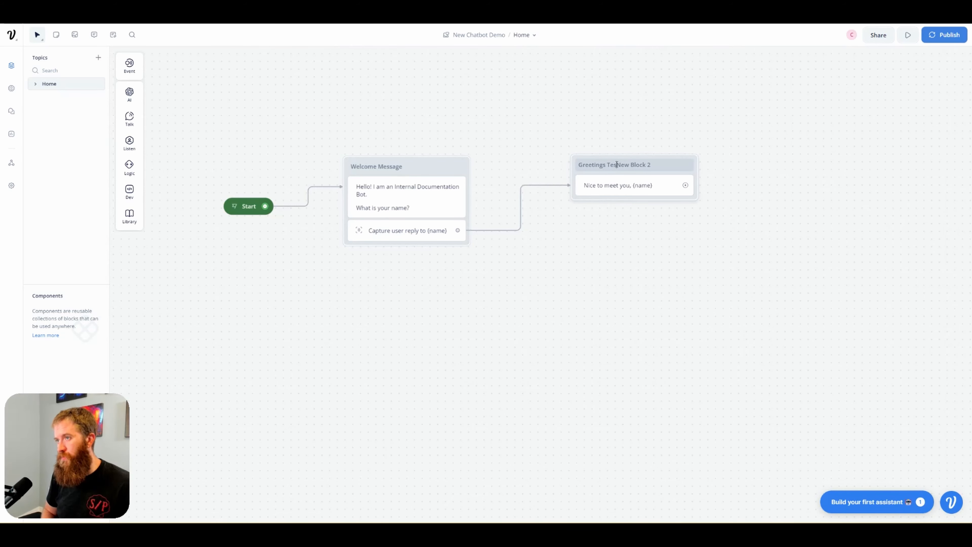
{"action": "type", "text": "Test"}
{"action": "key", "text": "Delete"}
{"action": "key", "text": "Delete"}
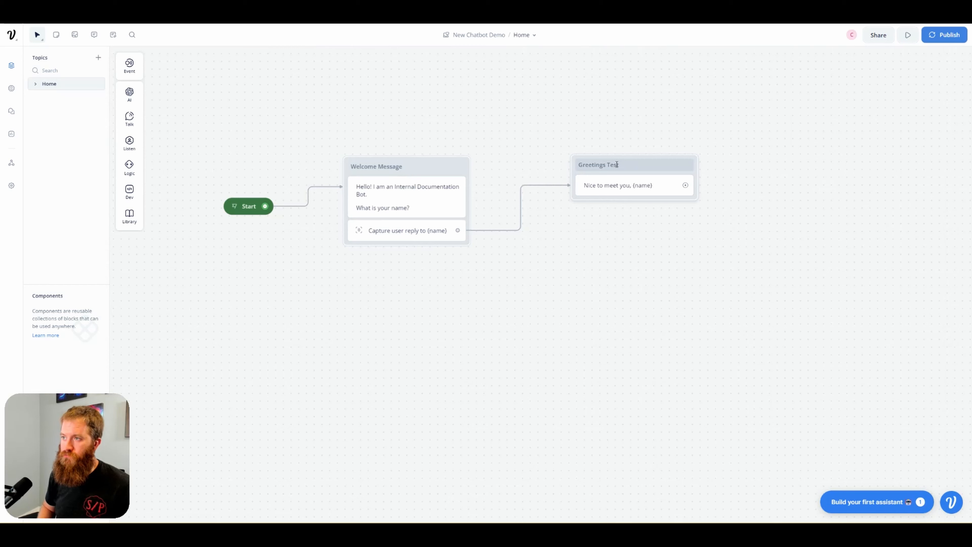
- Test the conversation from the Start block, answer the bot's question with a first name, and return to the designer
{"action": "left_click", "coordinate": [234, 206]}
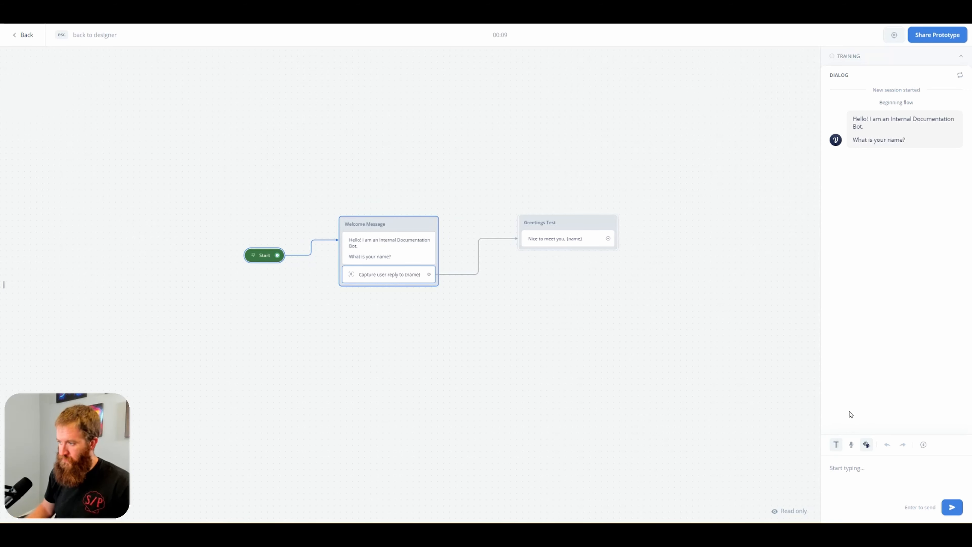
{"action": "type", "text": "conner"}
{"action": "key", "text": "Return"}
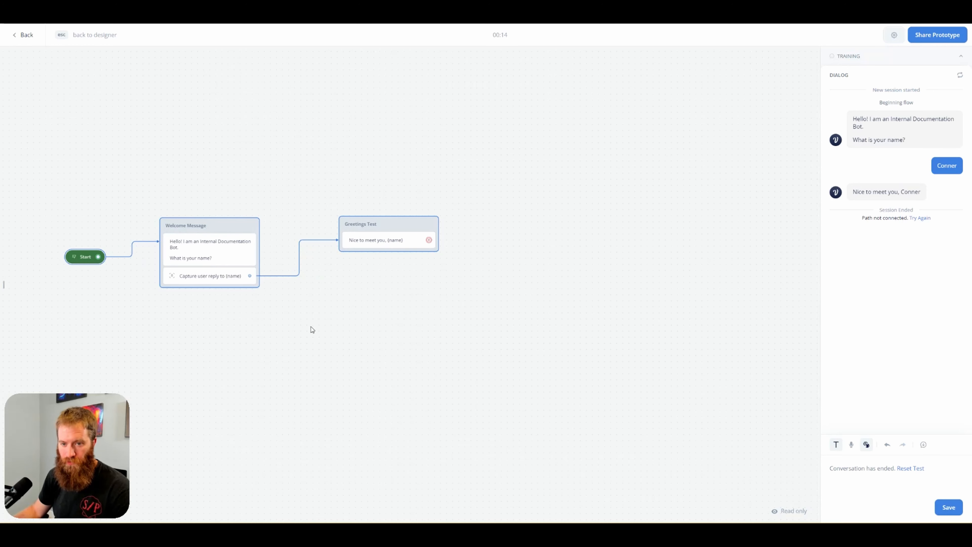
{"action": "left_click_drag", "start_coordinate": [310, 328], "coordinate": [323, 326]}
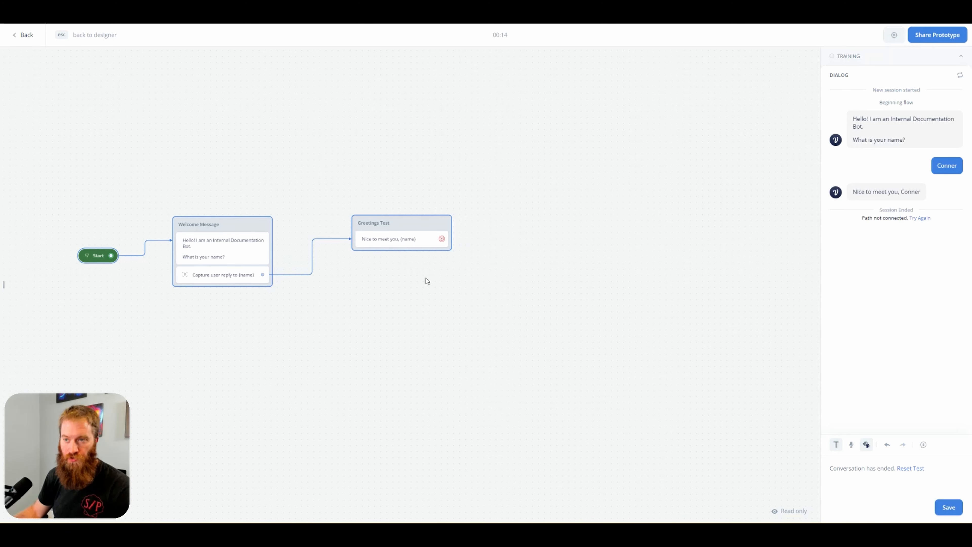
{"action": "left_click_drag", "start_coordinate": [351, 342], "coordinate": [437, 337]}
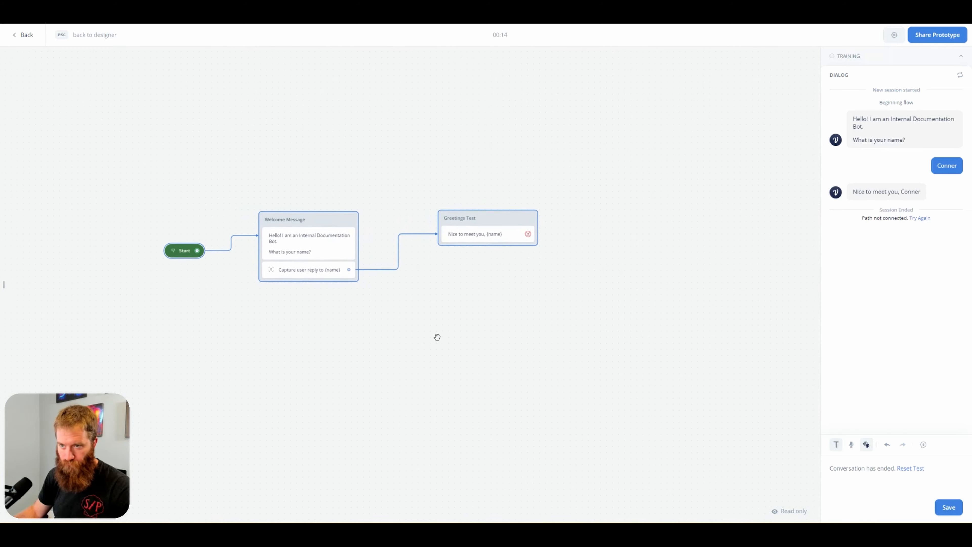
{"action": "key", "text": "Escape"}
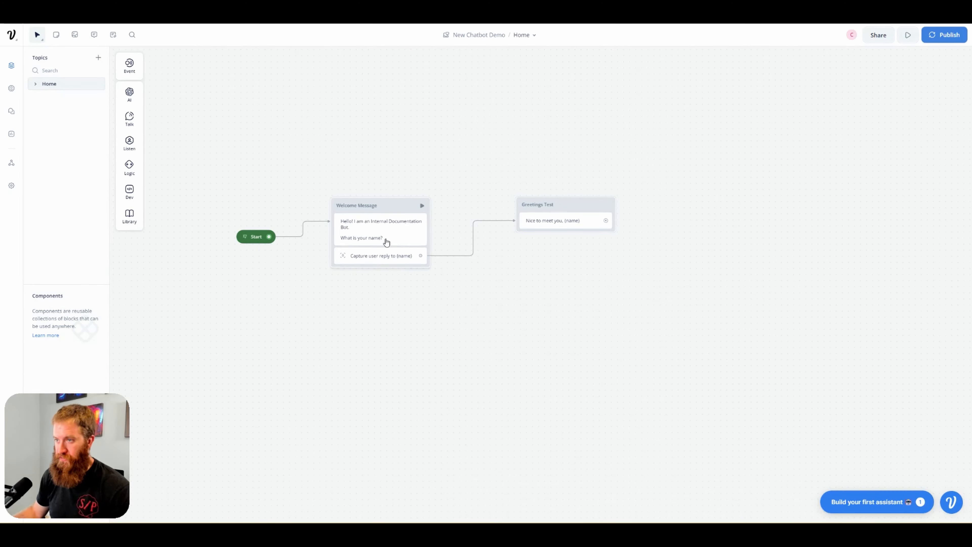
- Review the Welcome Message block's text and Capture steps and the greeting reply that uses the name variable
{"action": "left_click", "coordinate": [386, 240]}
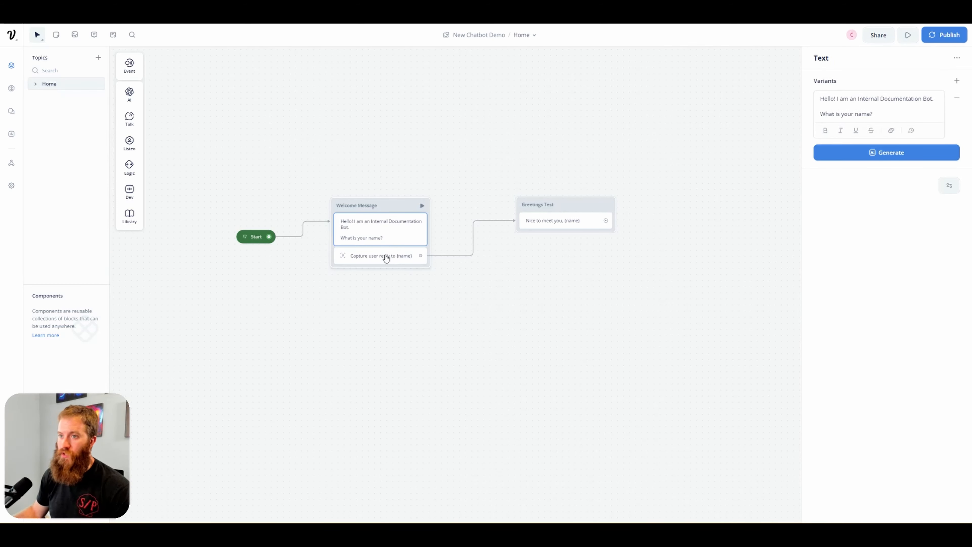
{"action": "left_click", "coordinate": [384, 256]}
{"action": "left_click", "coordinate": [390, 235]}
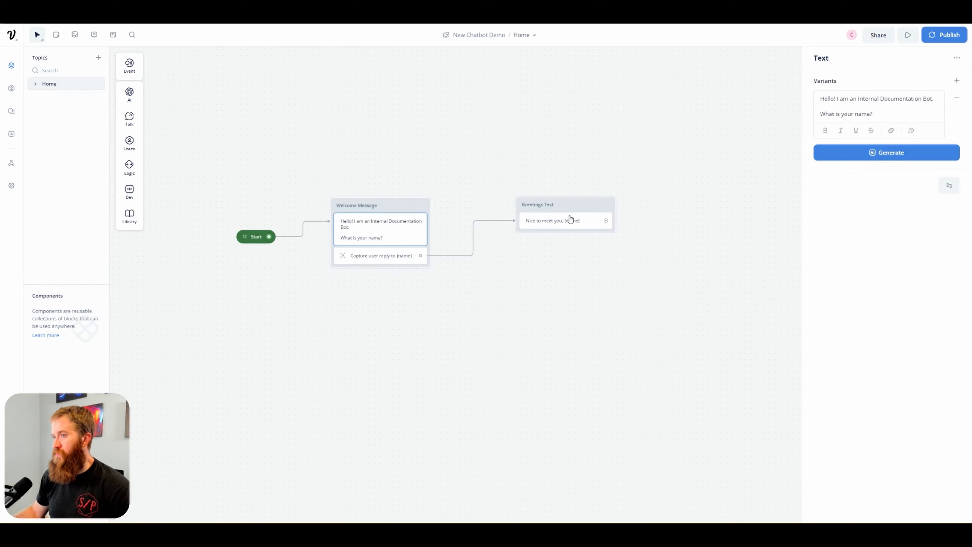
{"action": "left_click", "coordinate": [565, 225]}
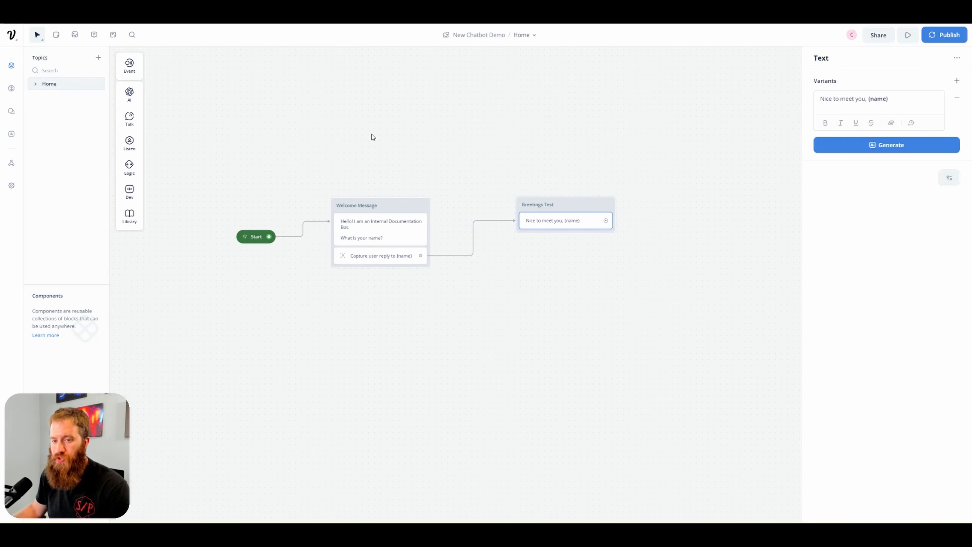
{"action": "left_click", "coordinate": [340, 136]}
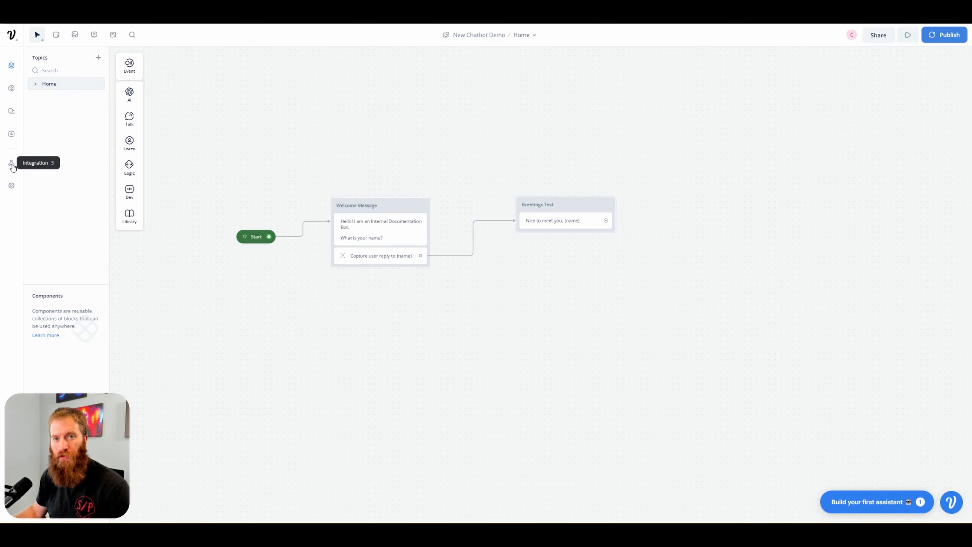
- Add the PDF Standard Operating Procedure-example.pdf from the Downloads folder as a data source in the Knowledge Base
{"action": "left_click", "coordinate": [11, 89]}
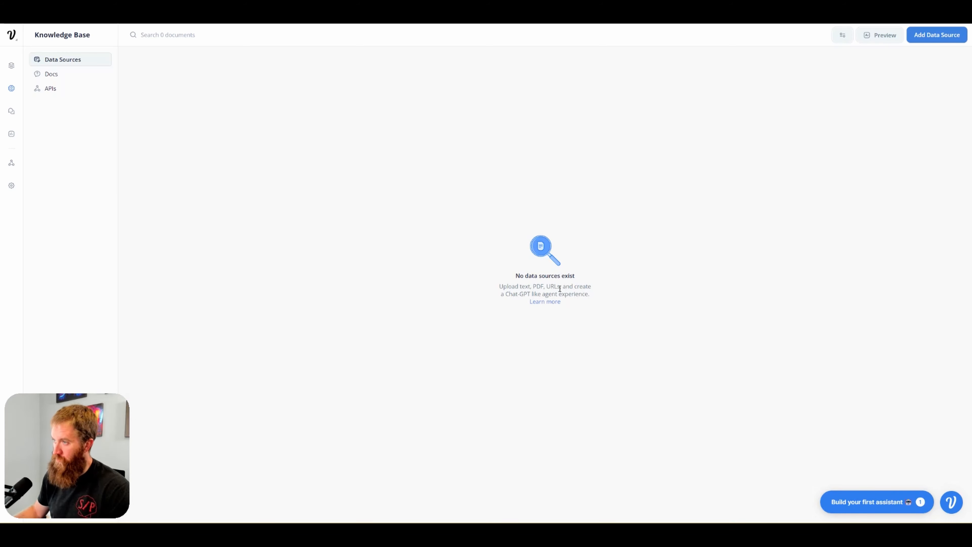
{"action": "left_click", "coordinate": [928, 40]}
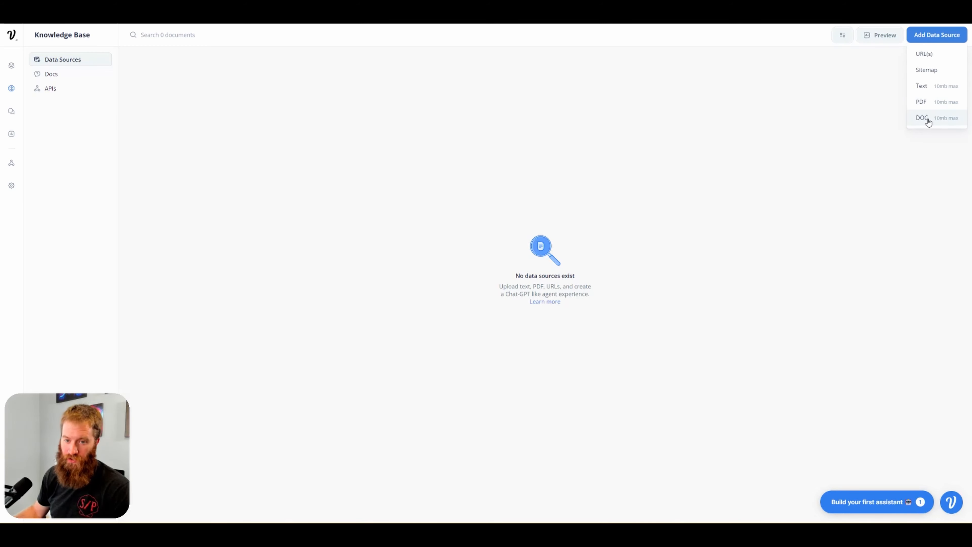
{"action": "left_click", "coordinate": [926, 103]}
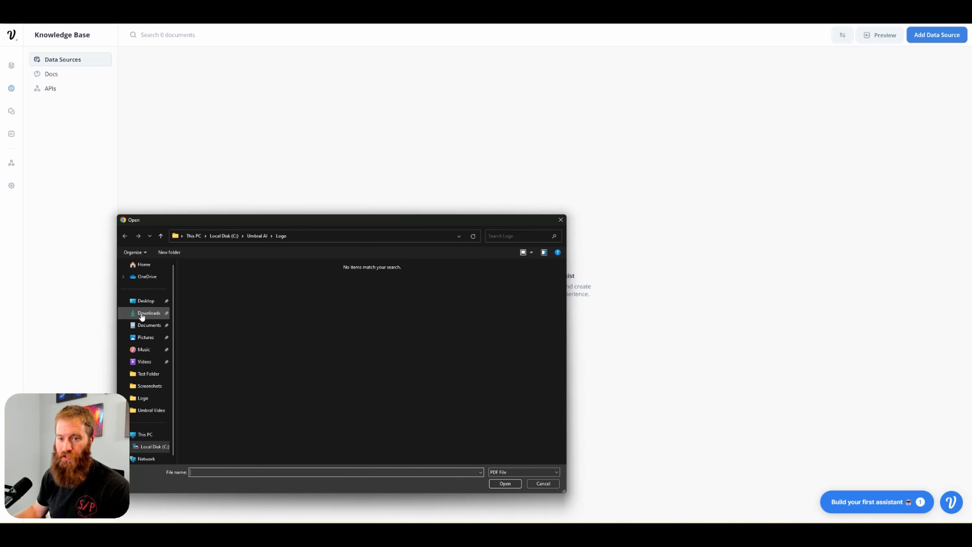
{"action": "left_click", "coordinate": [142, 314]}
{"action": "double_click", "coordinate": [245, 285]}
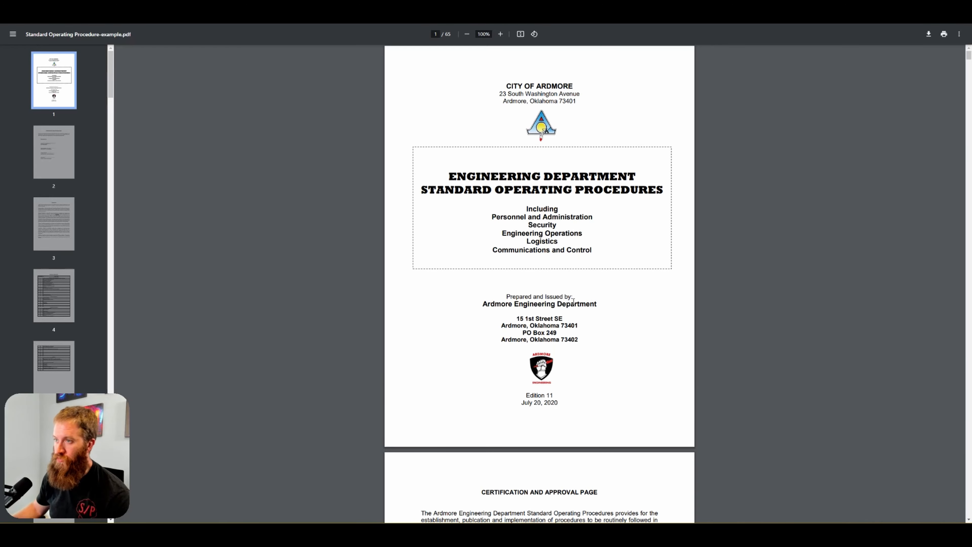
- Skim the engineering department's standard operating procedures in Standard Operating Procedure-example.pdf
{"action": "scroll", "coordinate": [612, 228], "scroll_direction": "down", "scroll_amount": 20}
{"action": "scroll", "coordinate": [971, 238], "scroll_direction": "down", "scroll_amount": 20}
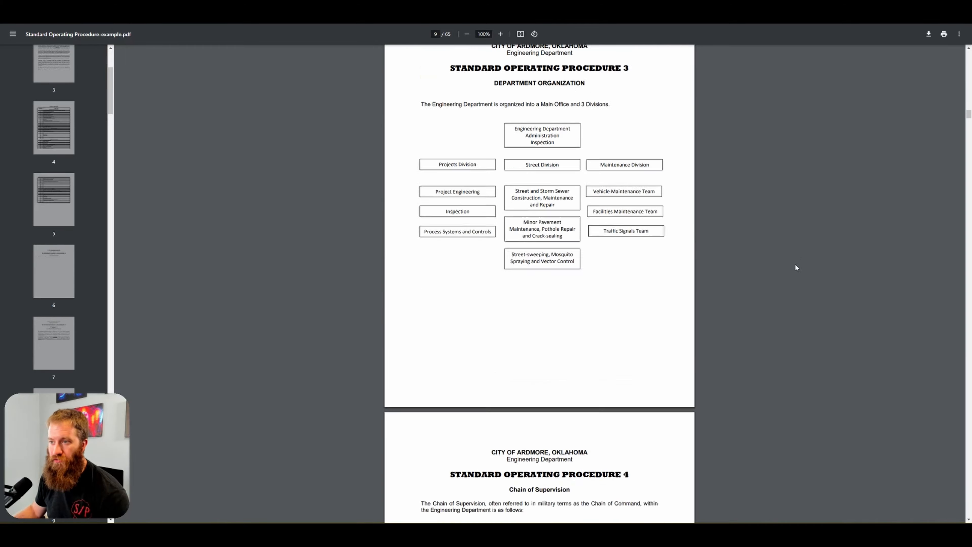
{"action": "scroll", "coordinate": [796, 267], "scroll_direction": "down", "scroll_amount": 20}
{"action": "scroll", "coordinate": [779, 268], "scroll_direction": "down", "scroll_amount": 20}
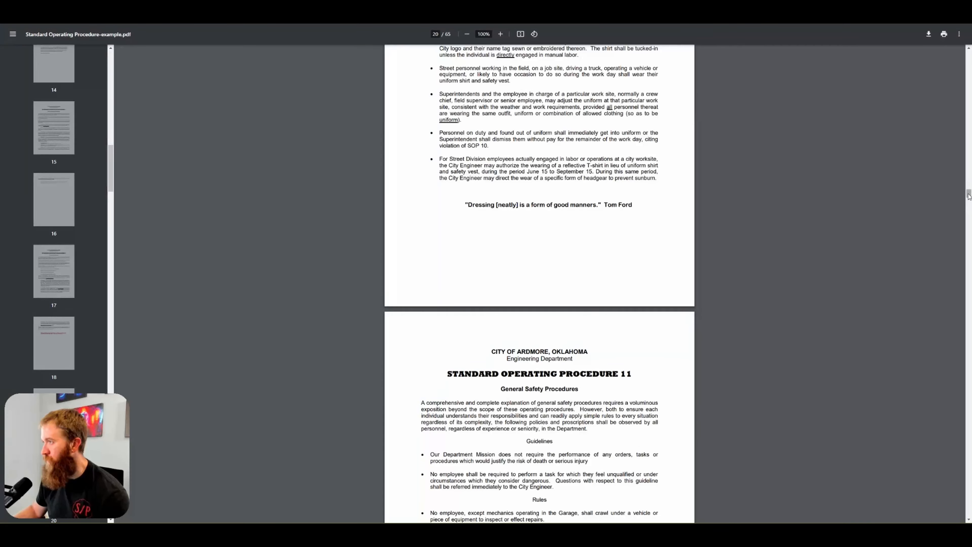
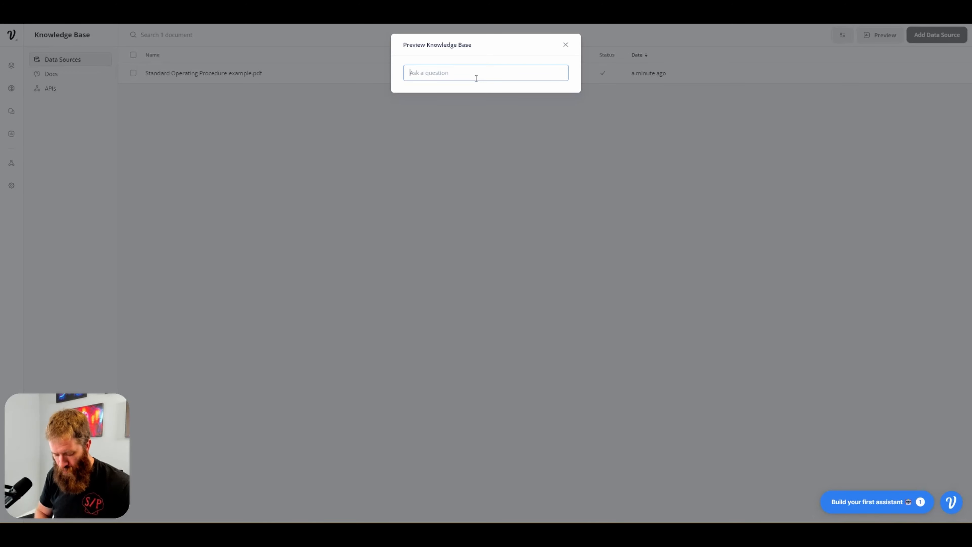
- Ask the knowledge base preview "what is the city inspector's roles and responsibilities" and expand the answer's sources
{"action": "type", "text": "what is the city inspector's roles and responsibilities"}
{"action": "key", "text": "Return"}
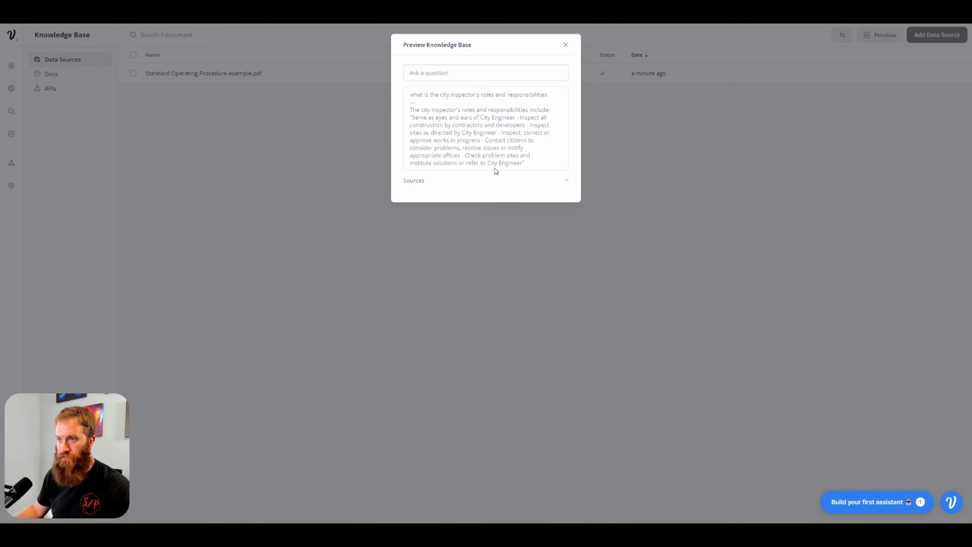
{"action": "left_click", "coordinate": [568, 180]}
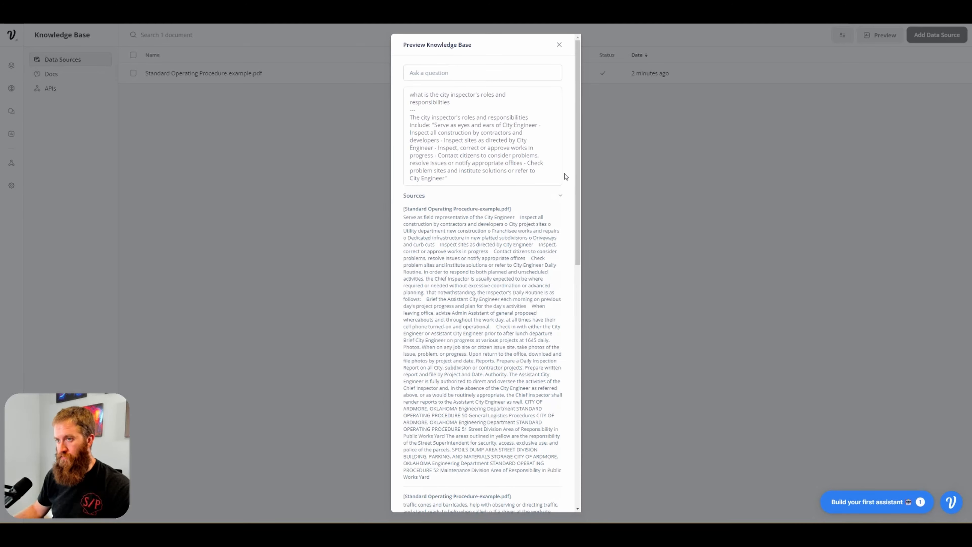
- Read through the PDF source passages behind the city inspector answer, then close the knowledge base preview
{"action": "scroll", "coordinate": [528, 253], "scroll_direction": "down", "scroll_amount": 2}
{"action": "left_click_drag", "start_coordinate": [406, 141], "coordinate": [494, 404]}
{"action": "scroll", "coordinate": [492, 348], "scroll_direction": "down", "scroll_amount": 5}
{"action": "left_click", "coordinate": [492, 348]}
{"action": "scroll", "coordinate": [449, 267], "scroll_direction": "down", "scroll_amount": 7}
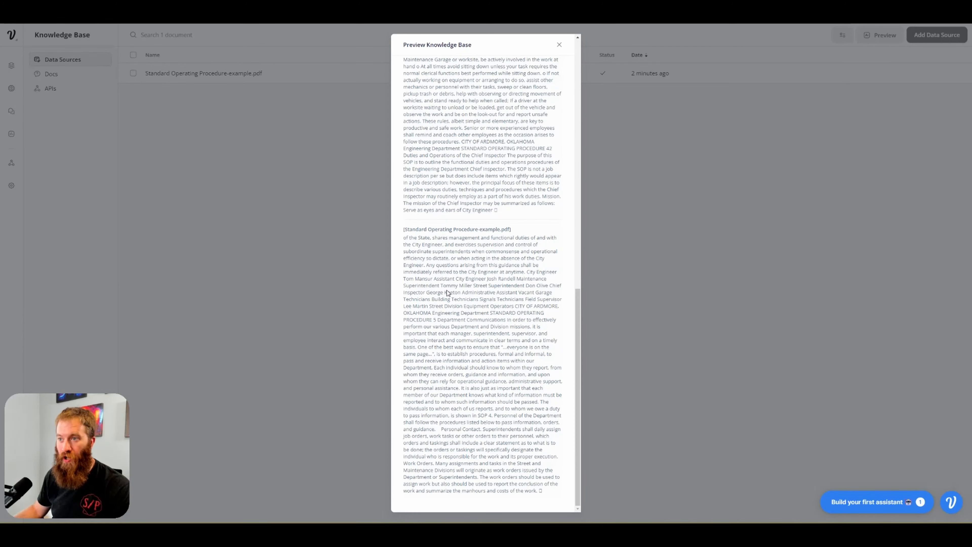
{"action": "scroll", "coordinate": [483, 269], "scroll_direction": "up", "scroll_amount": 8}
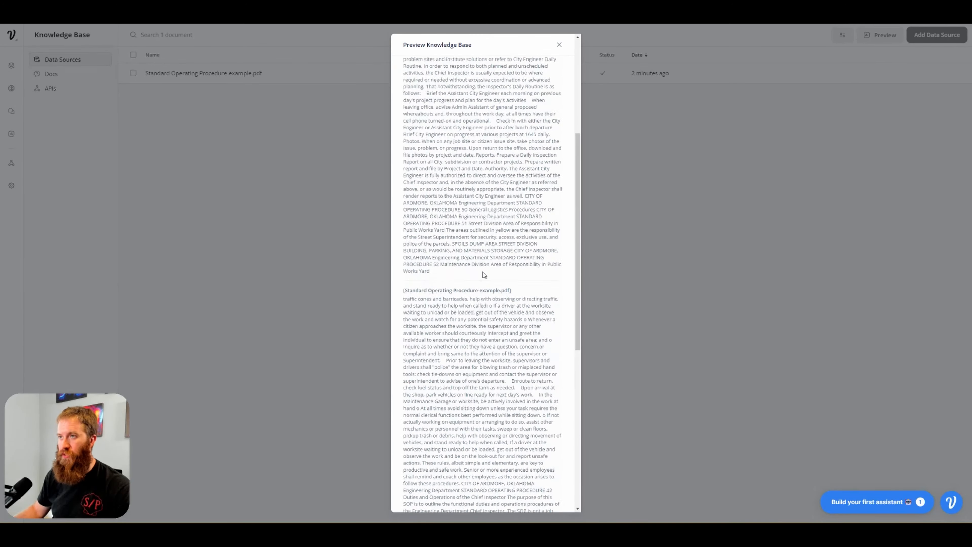
{"action": "scroll", "coordinate": [483, 274], "scroll_direction": "up", "scroll_amount": 5}
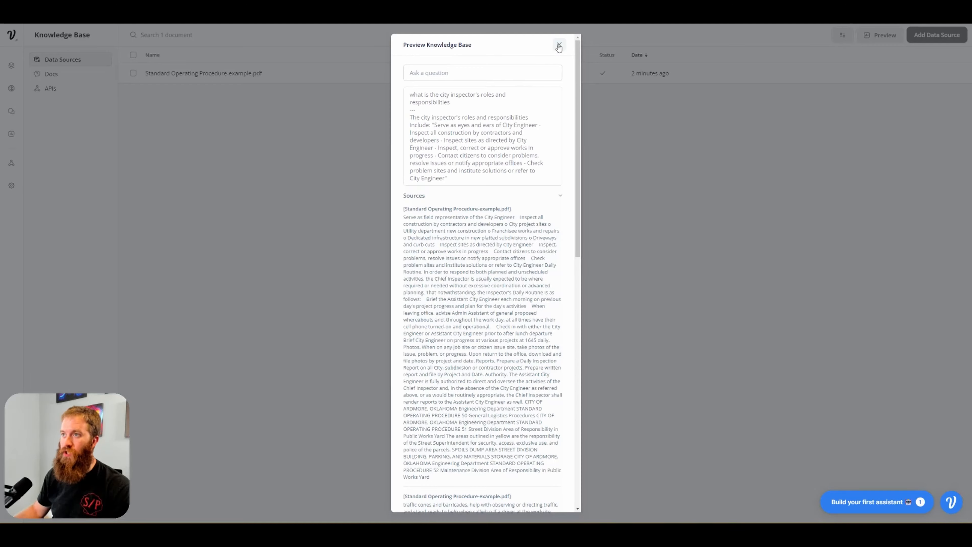
{"action": "left_click", "coordinate": [559, 45]}
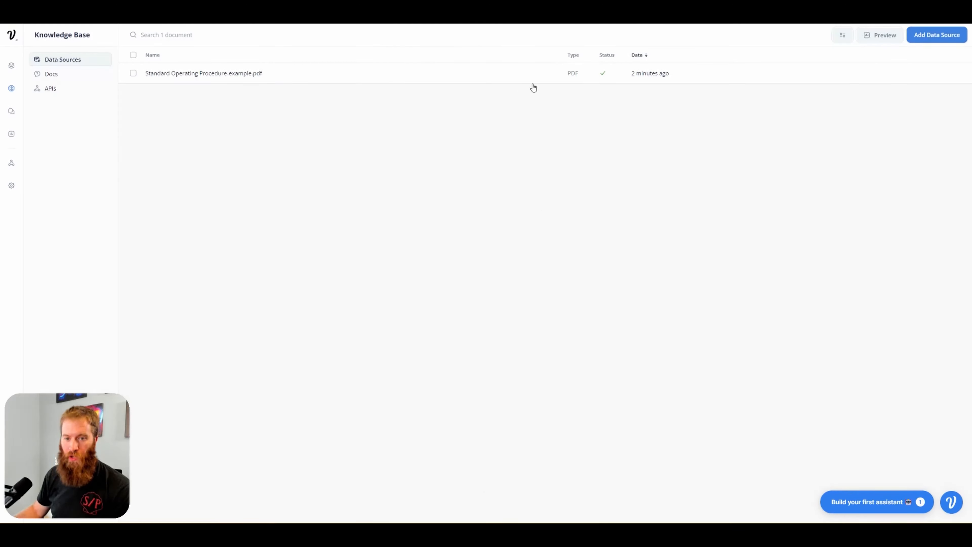
- Return to the designer canvas and move the Greetings Test block closer to the Welcome Message block
{"action": "left_click", "coordinate": [12, 66]}
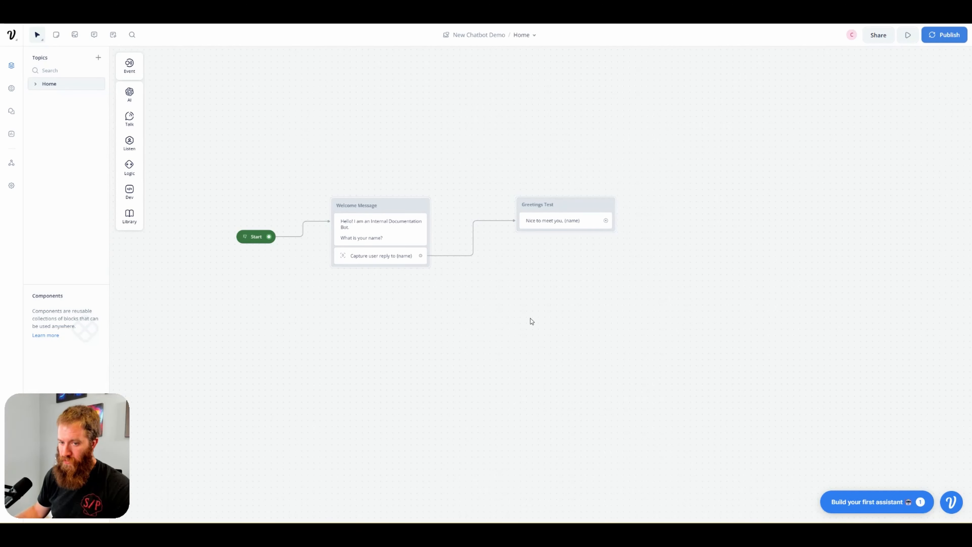
{"action": "left_click_drag", "start_coordinate": [557, 205], "coordinate": [515, 203]}
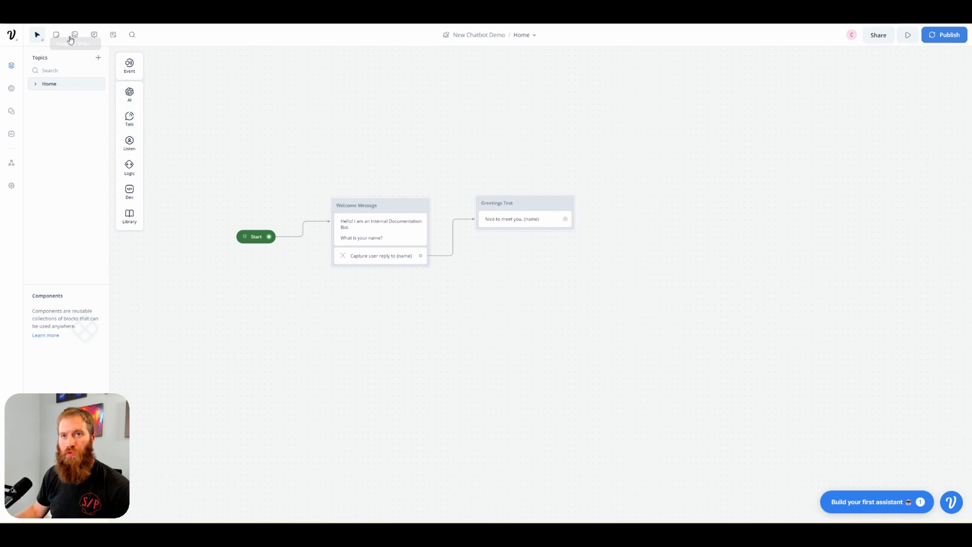
- Open the Knowledge Base settings and review the selectable AI models with their token multipliers and plan availability
{"action": "left_click", "coordinate": [12, 88]}
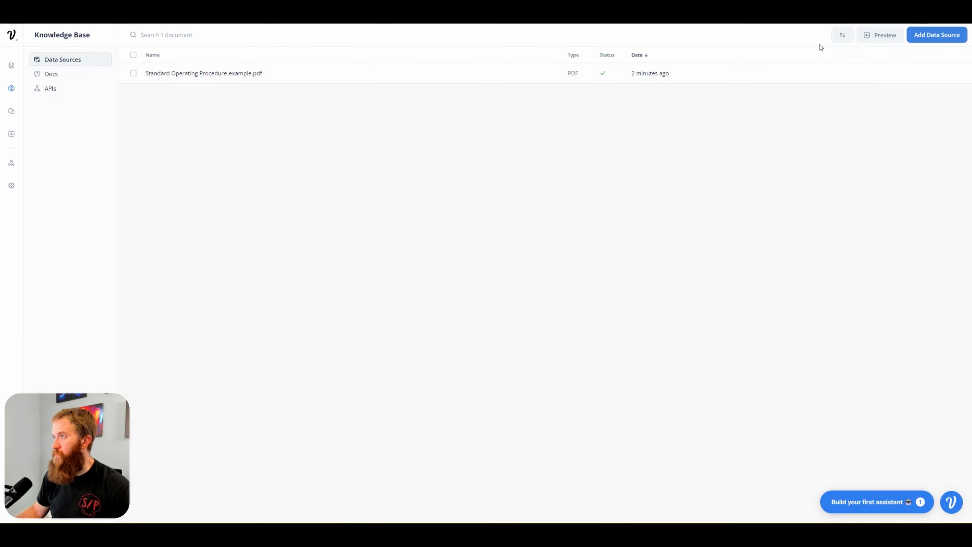
{"action": "left_click", "coordinate": [843, 36]}
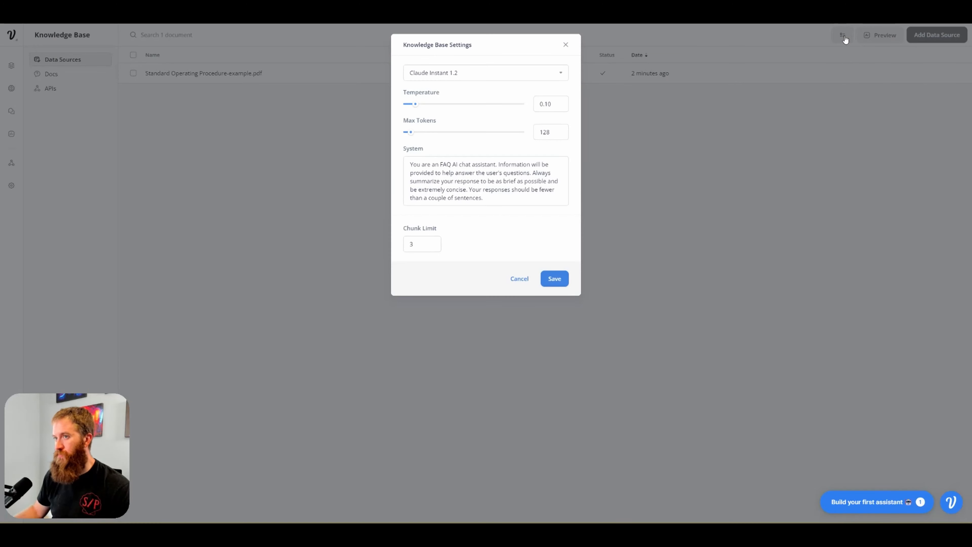
{"action": "left_click", "coordinate": [563, 75]}
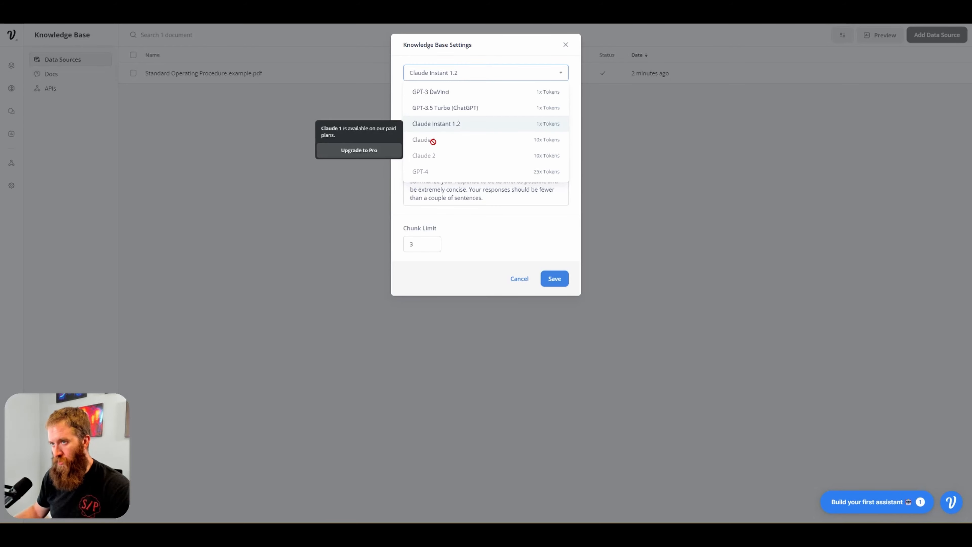
{"action": "mouse_move", "coordinate": [433, 155]}
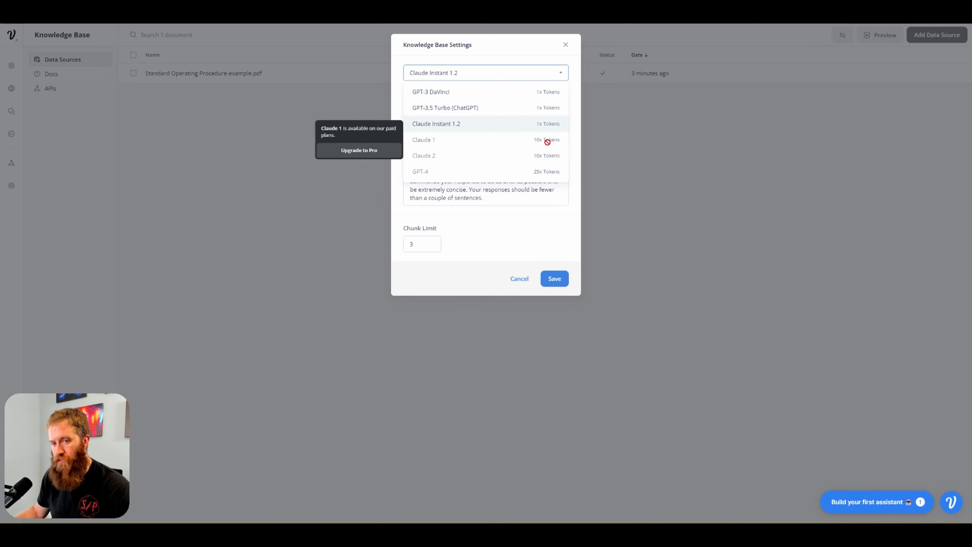
{"action": "mouse_move", "coordinate": [549, 157]}
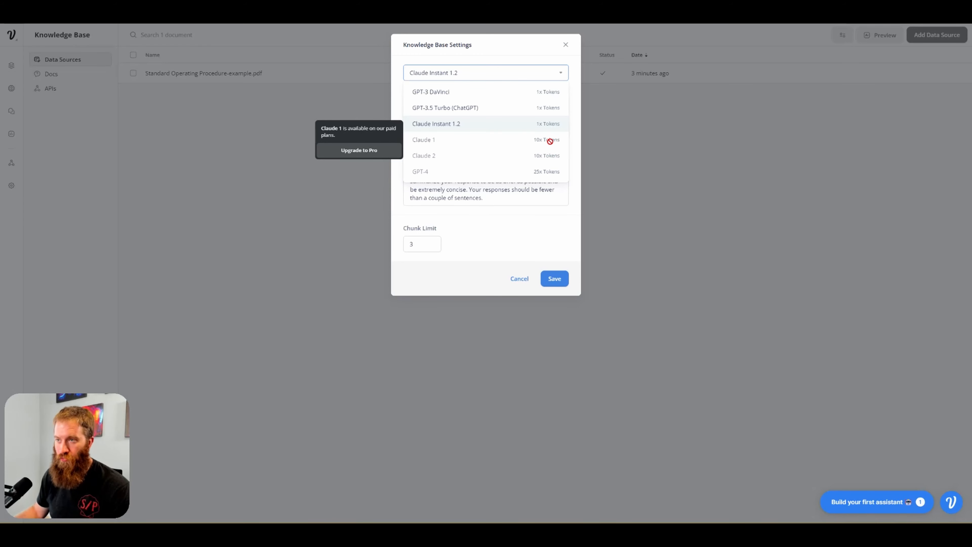
{"action": "mouse_move", "coordinate": [542, 173]}
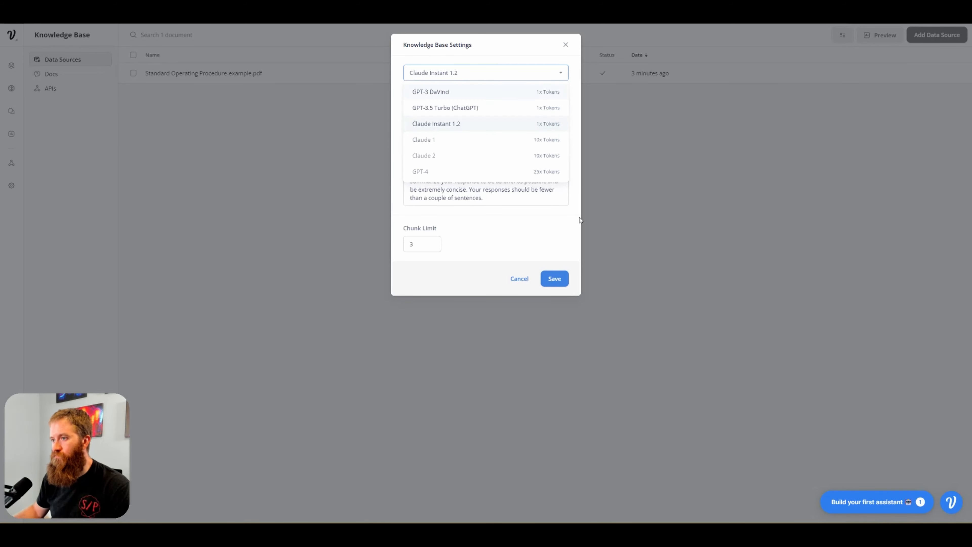
{"action": "left_click", "coordinate": [531, 187]}
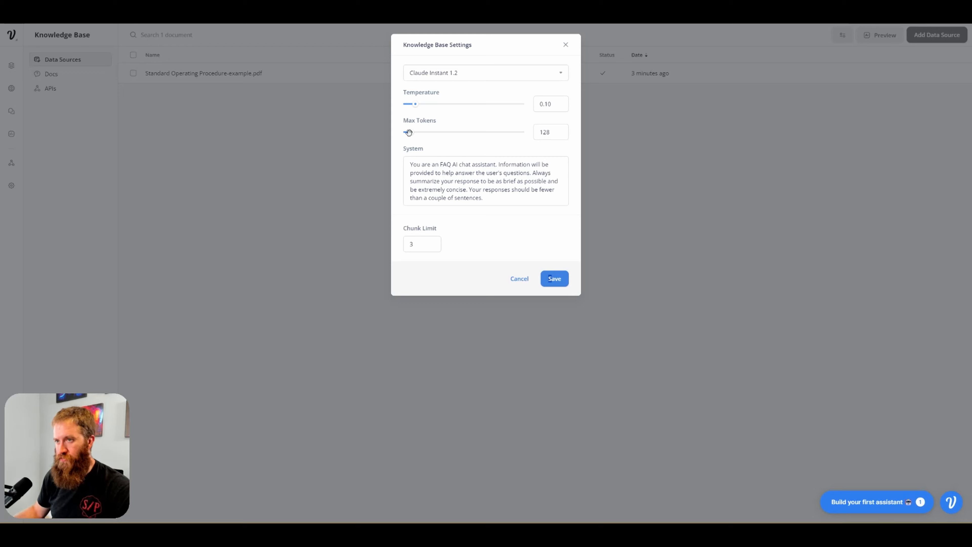
- Set the knowledge base's Max Tokens to 200, check the Chunk Limit explanation and save the settings
{"action": "left_click", "coordinate": [548, 132]}
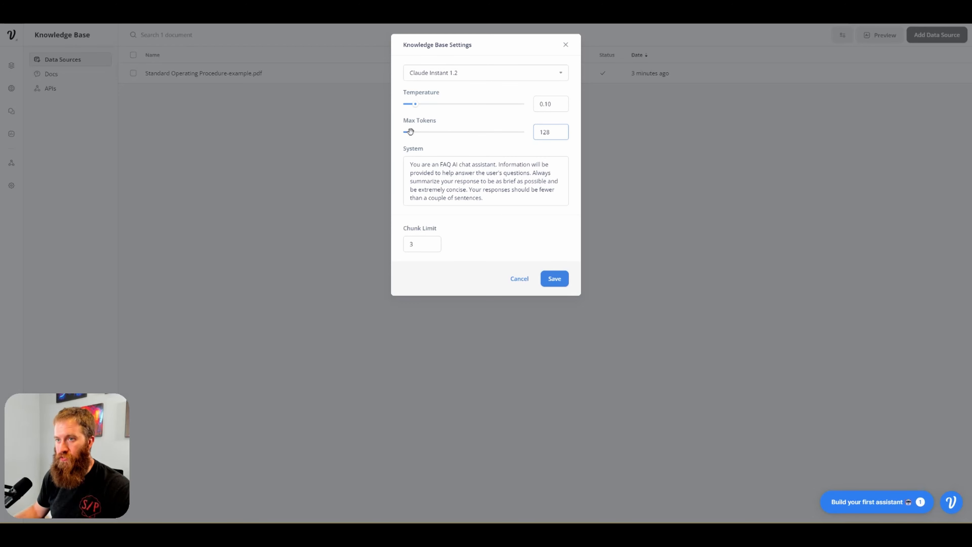
{"action": "left_click", "coordinate": [484, 201]}
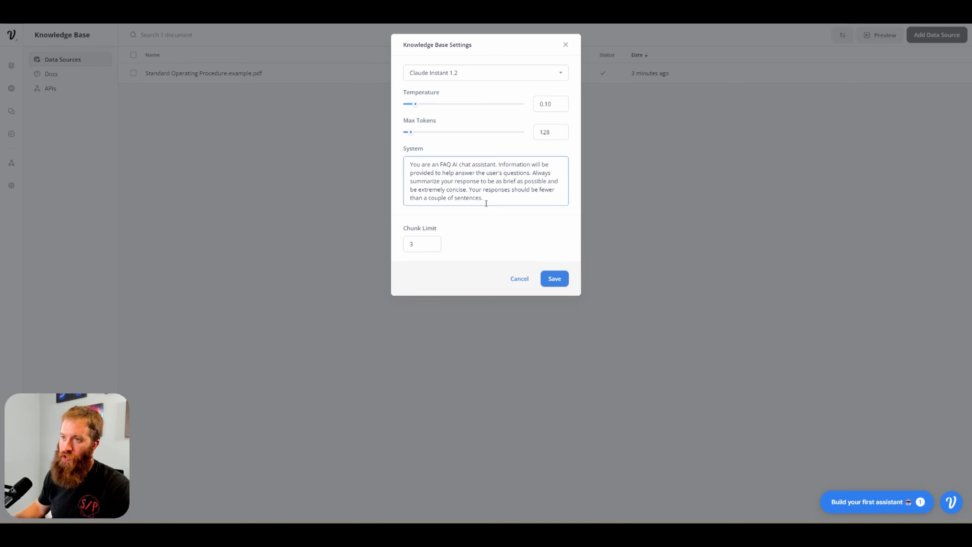
{"action": "left_click", "coordinate": [545, 134]}
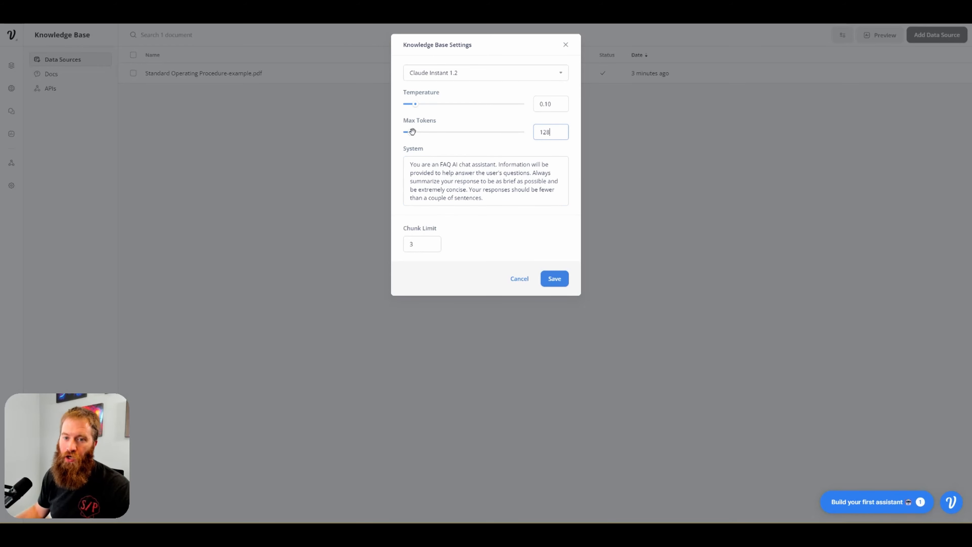
{"action": "left_click_drag", "start_coordinate": [412, 131], "coordinate": [417, 132]}
{"action": "left_click", "coordinate": [557, 130]}
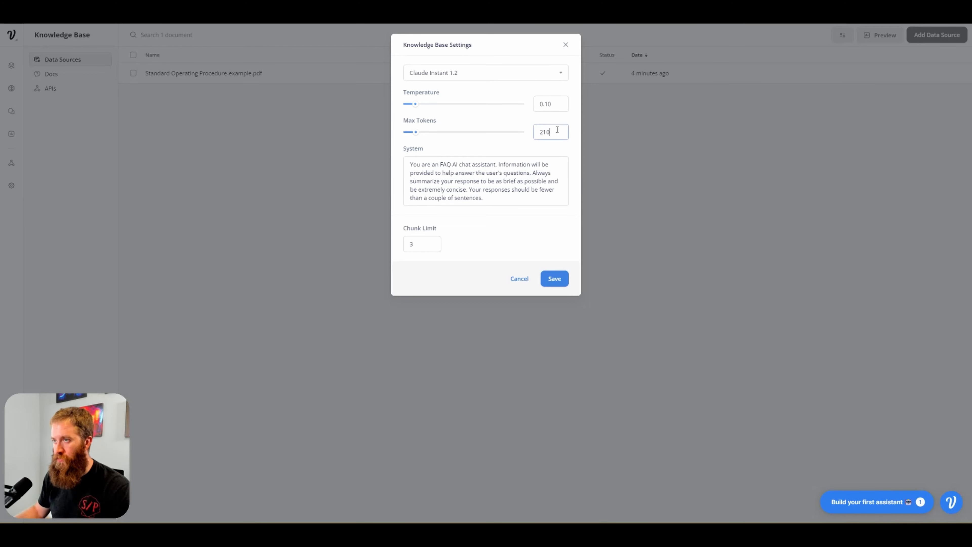
{"action": "type", "text": "00"}
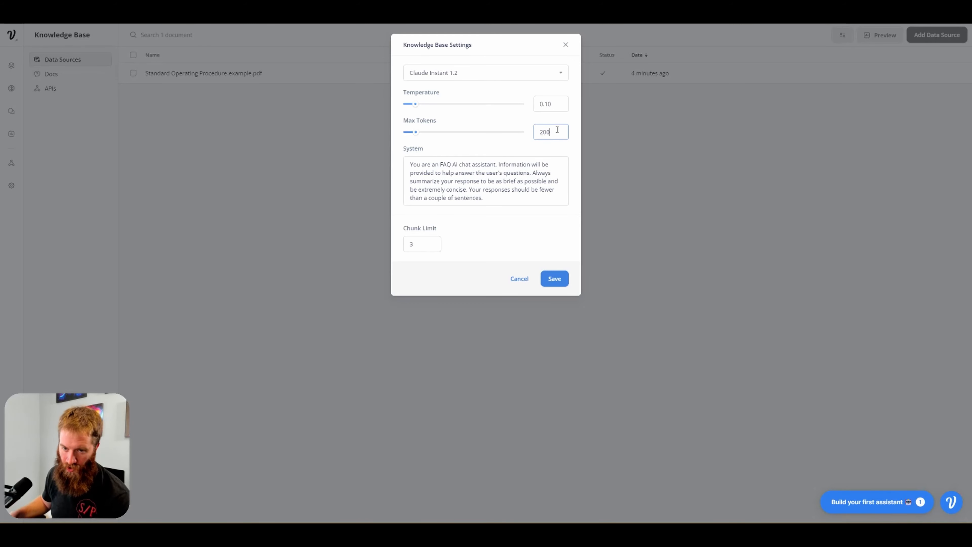
{"action": "left_click", "coordinate": [410, 247]}
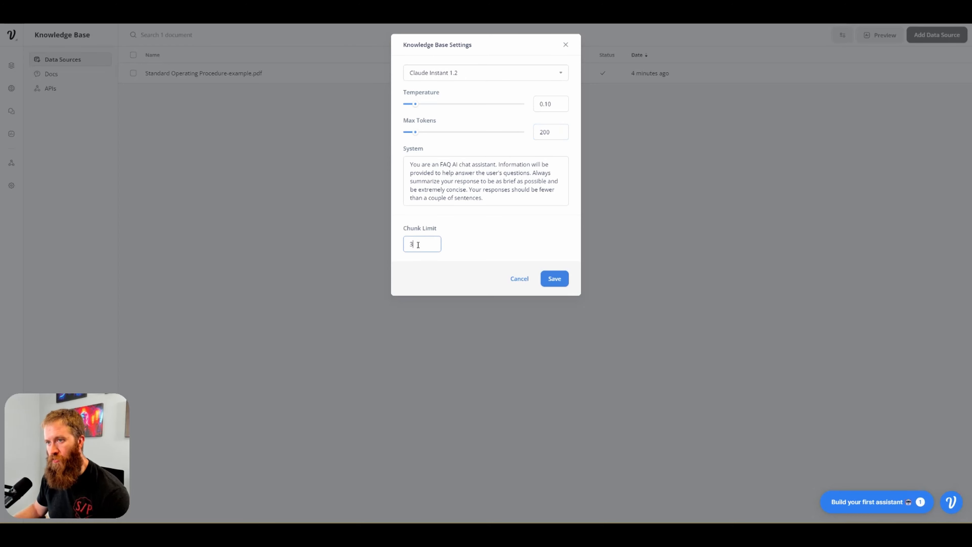
{"action": "mouse_move", "coordinate": [425, 227]}
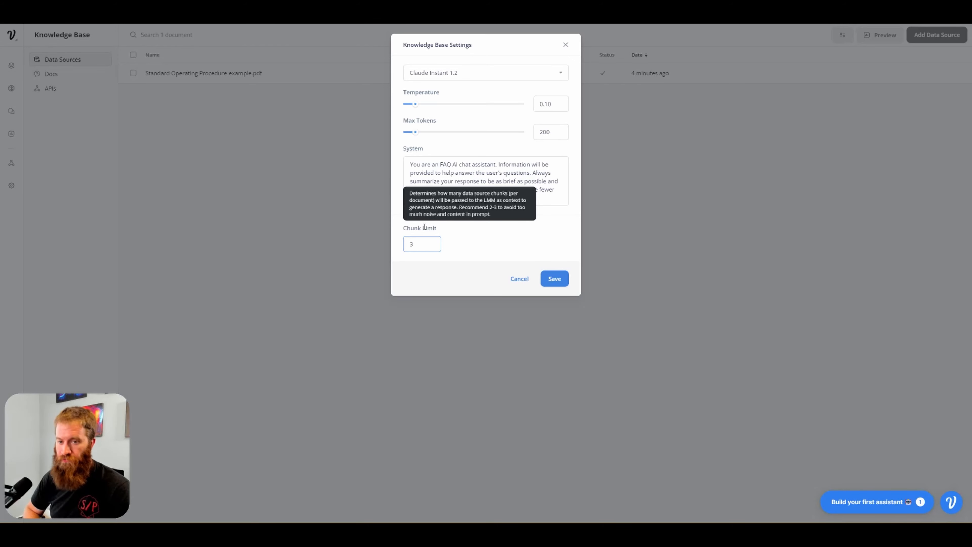
{"action": "left_click", "coordinate": [554, 278]}
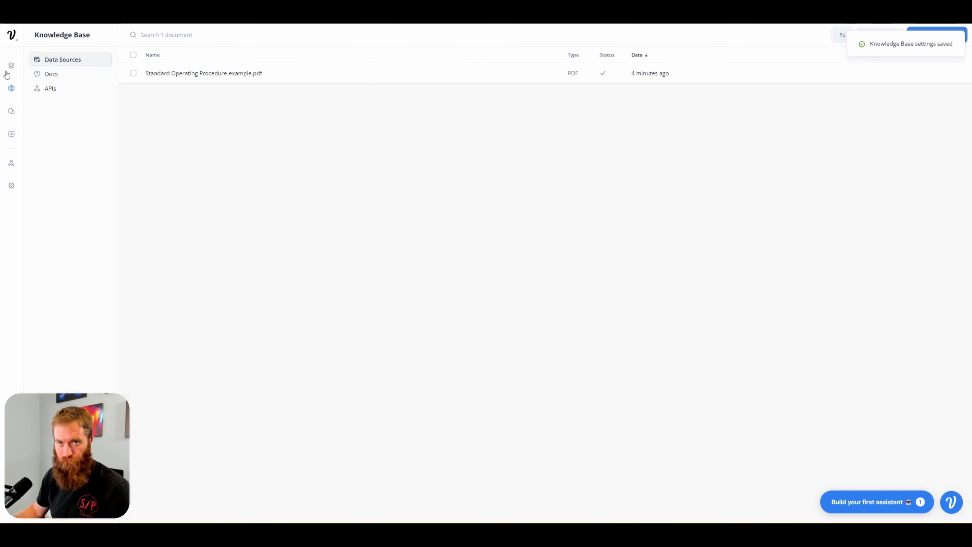
- Return to the designer canvas and add "What question do you have about our Internal Documentation?" beneath the greeting in the Greetings Test text
{"action": "left_click", "coordinate": [10, 66]}
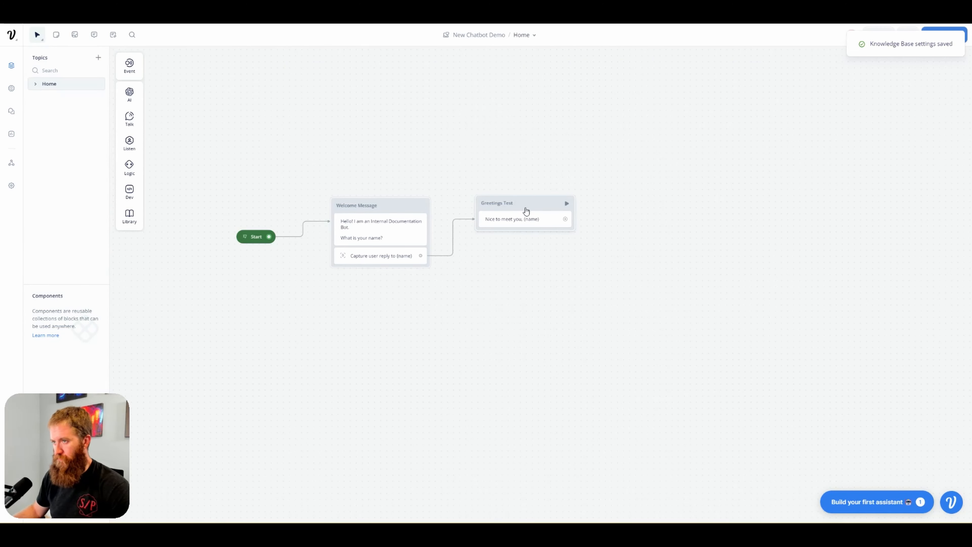
{"action": "left_click", "coordinate": [387, 216]}
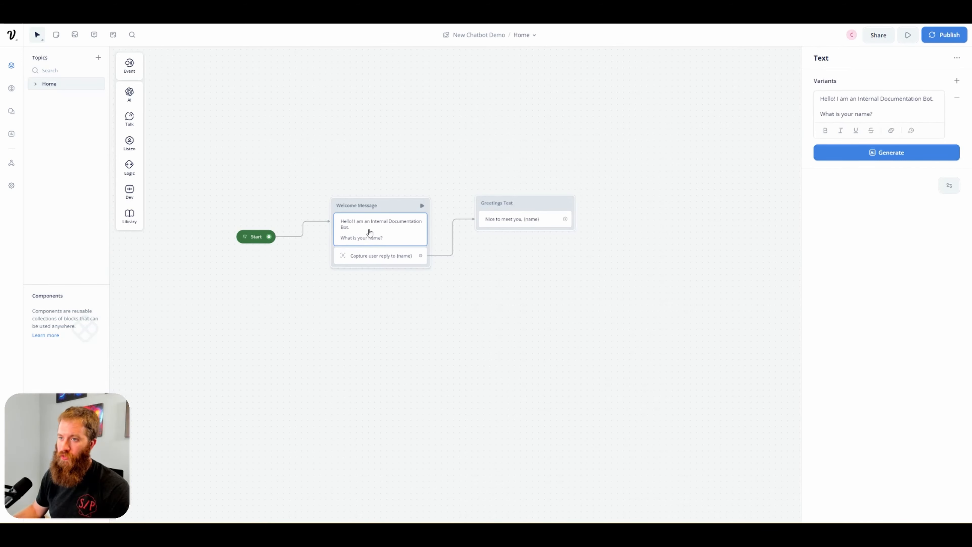
{"action": "left_click", "coordinate": [498, 222]}
{"action": "left_click", "coordinate": [891, 100]}
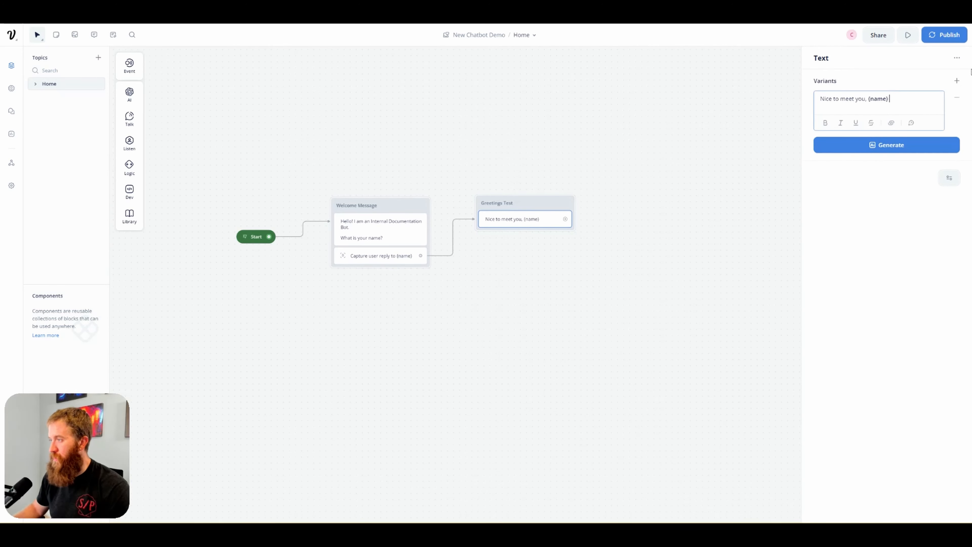
{"action": "key", "text": "Return"}
{"action": "type", "text": "W"}
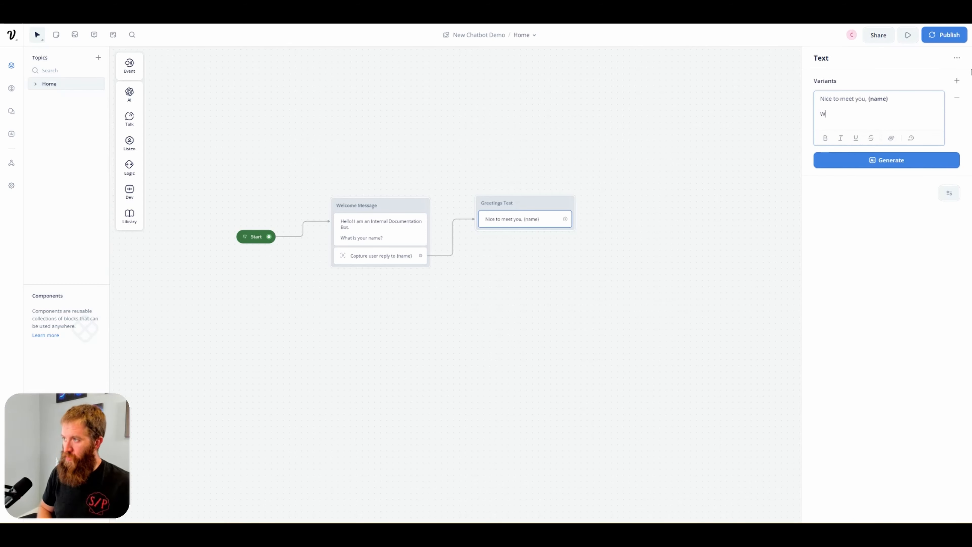
{"action": "type", "text": "hat question do you have about our Inter"}
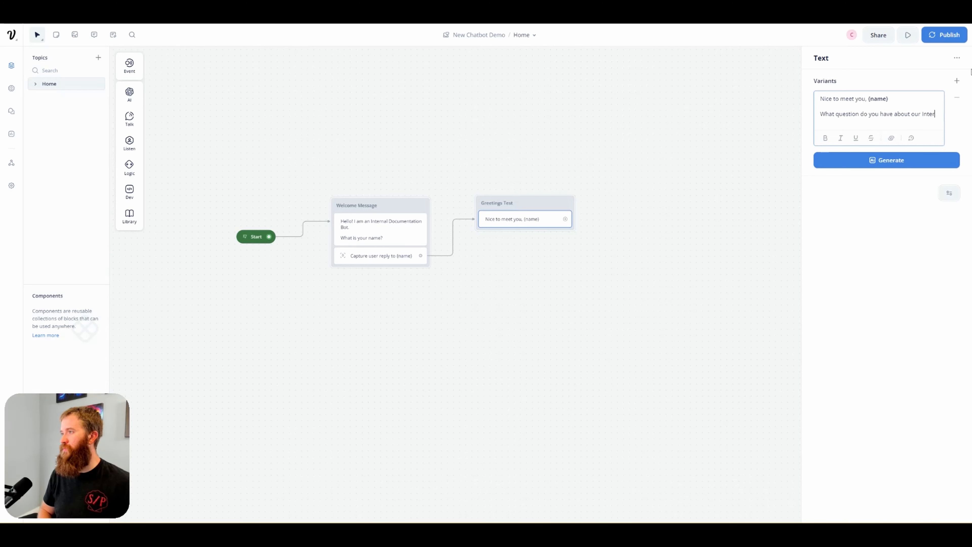
{"action": "type", "text": "nal Documentation?"}
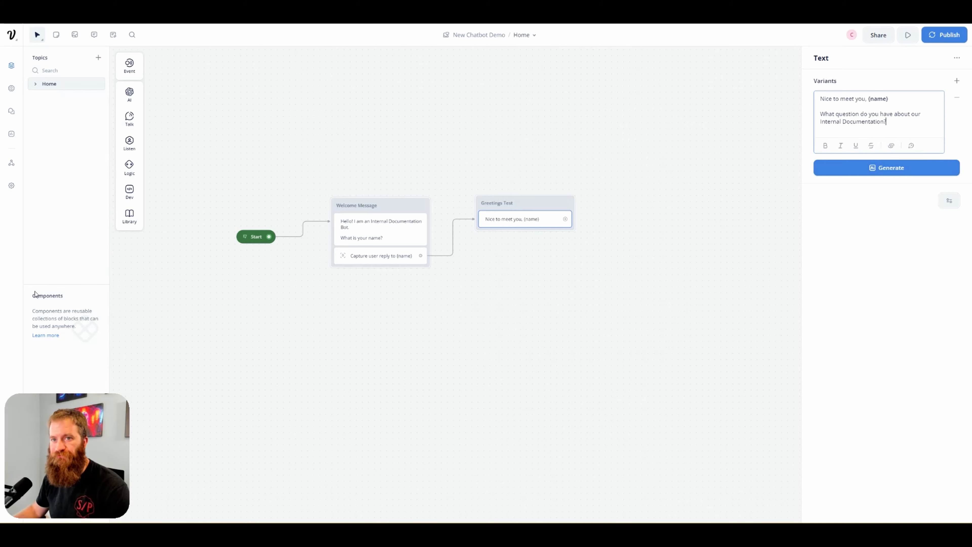
- Add a Capture step beneath the text in the Greetings Test block
{"action": "mouse_move", "coordinate": [130, 117]}
{"action": "mouse_move", "coordinate": [129, 143]}
{"action": "left_click_drag", "start_coordinate": [184, 172], "coordinate": [539, 247]}
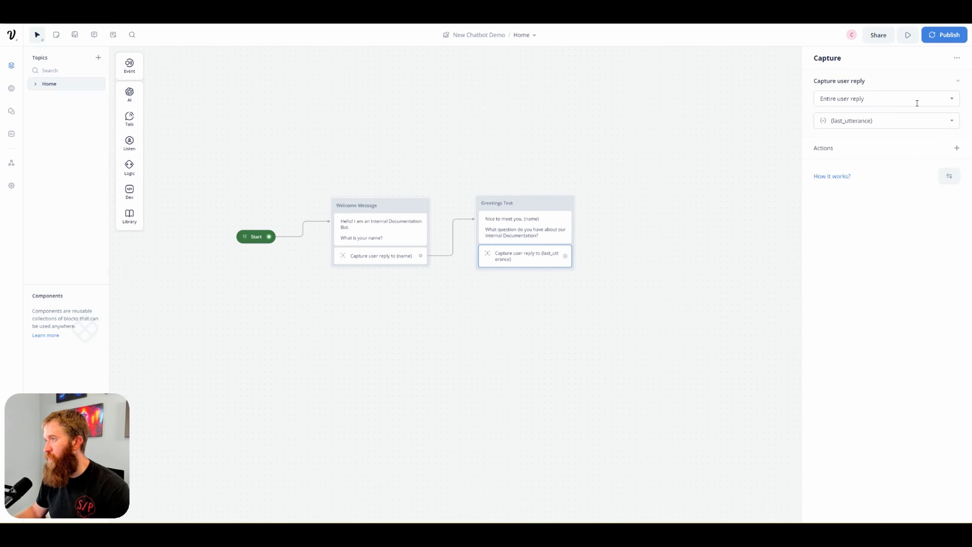
- Try to create a variable from the entry "{user_question" for the Greetings Test Capture step
{"action": "left_click", "coordinate": [948, 121]}
{"action": "left_click", "coordinate": [901, 124]}
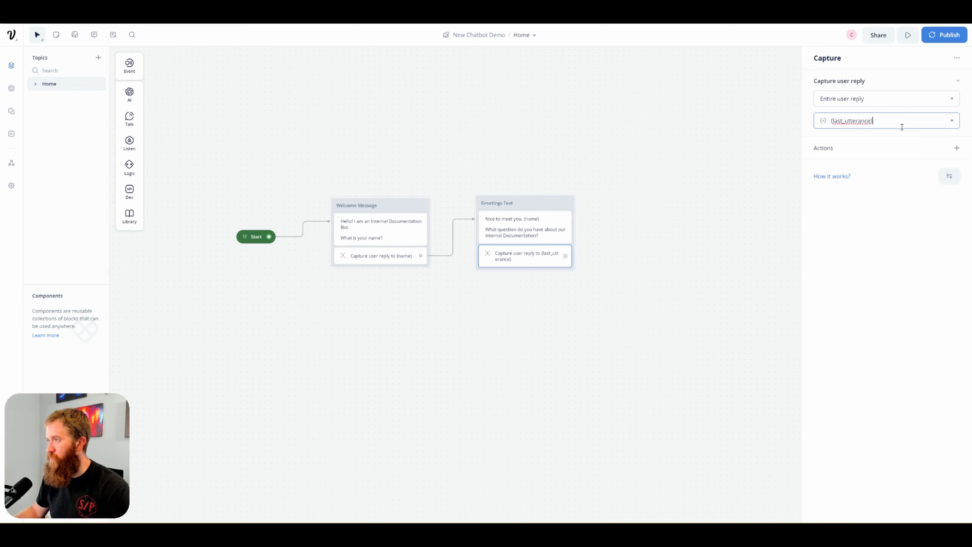
{"action": "left_click", "coordinate": [838, 123]}
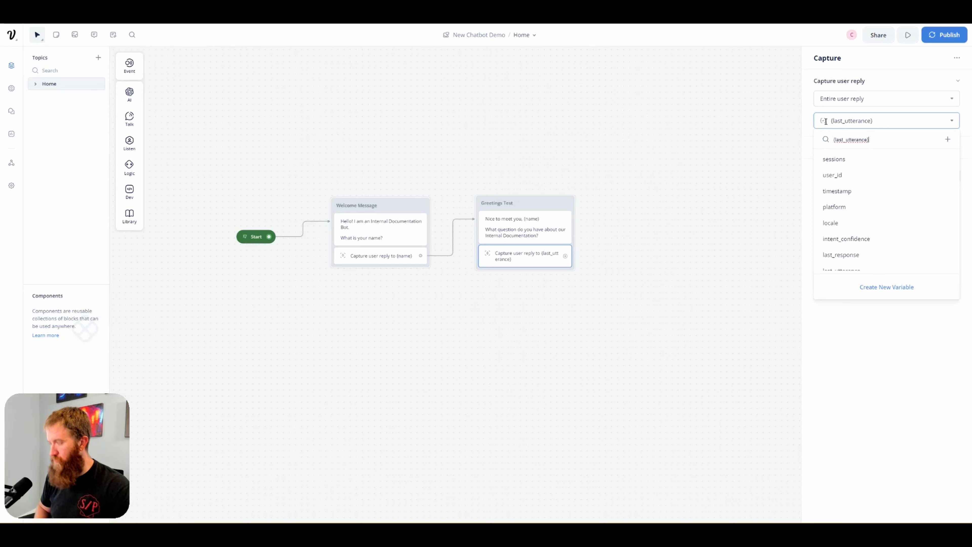
{"action": "key", "text": "BackSpace"}
{"action": "key", "text": "BackSpace"}
{"action": "key", "text": "BackSpace"}
{"action": "key", "text": "BackSpace"}
{"action": "key", "text": "BackSpace"}
{"action": "key", "text": "BackSpace"}
{"action": "key", "text": "BackSpace"}
{"action": "key", "text": "BackSpace"}
{"action": "key", "text": "BackSpace"}
{"action": "key", "text": "BackSpace"}
{"action": "key", "text": "BackSpace"}
{"action": "key", "text": "BackSpace"}
{"action": "key", "text": "BackSpace"}
{"action": "key", "text": "BackSpace"}
{"action": "key", "text": "BackSpace"}
{"action": "key", "text": "BackSpace"}
{"action": "type", "text": "{user_question"}
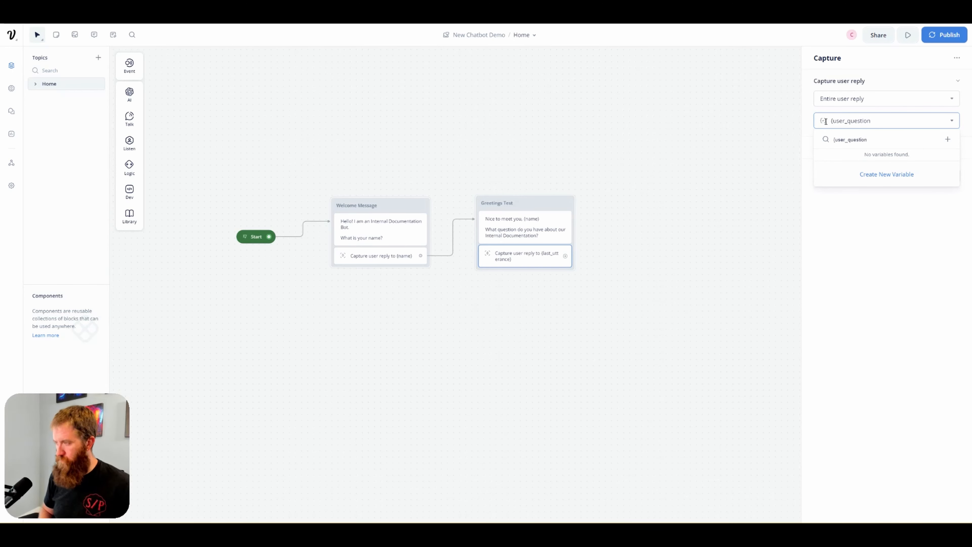
{"action": "left_click", "coordinate": [947, 140]}
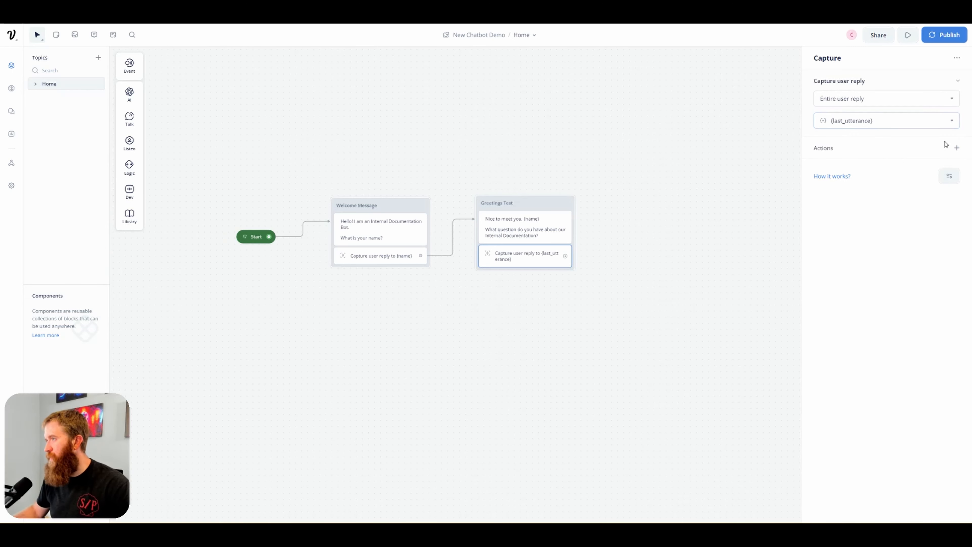
- Create a new variable named user_question and store the entire user reply of the Greetings Test Capture step in it
{"action": "left_click", "coordinate": [947, 125]}
{"action": "scroll", "coordinate": [898, 215], "scroll_direction": "down", "scroll_amount": 2}
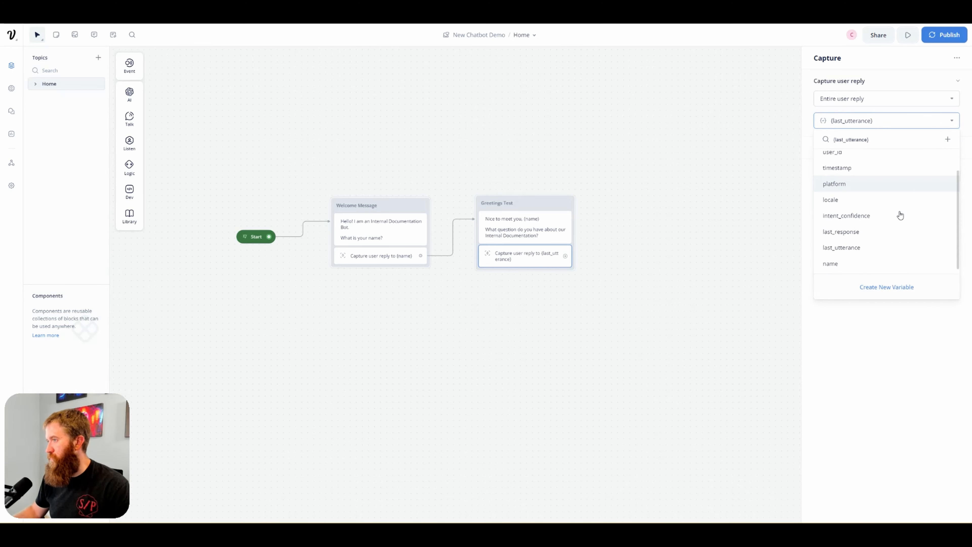
{"action": "left_click", "coordinate": [897, 289]}
{"action": "left_click", "coordinate": [951, 120]}
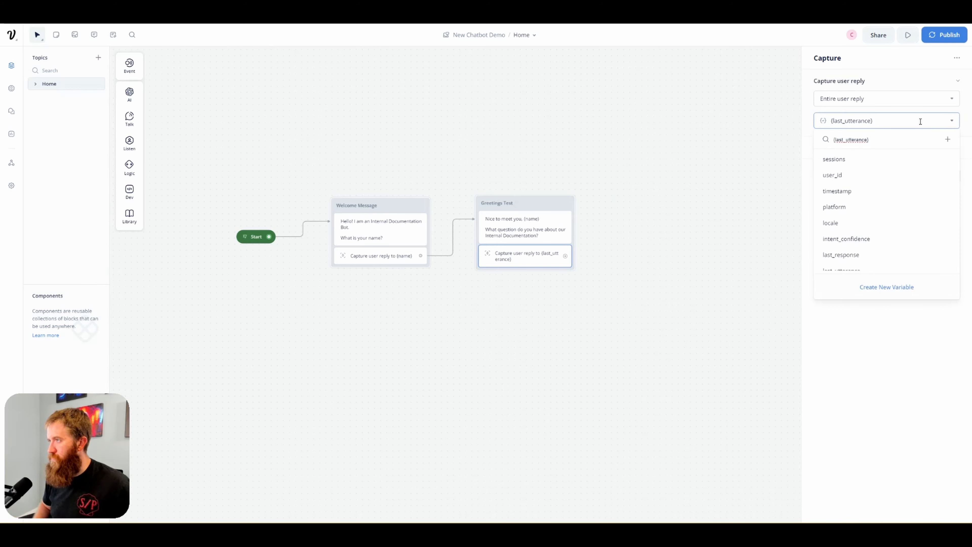
{"action": "type", "text": "u"}
{"action": "key", "text": "BackSpace"}
{"action": "type", "text": "user_question"}
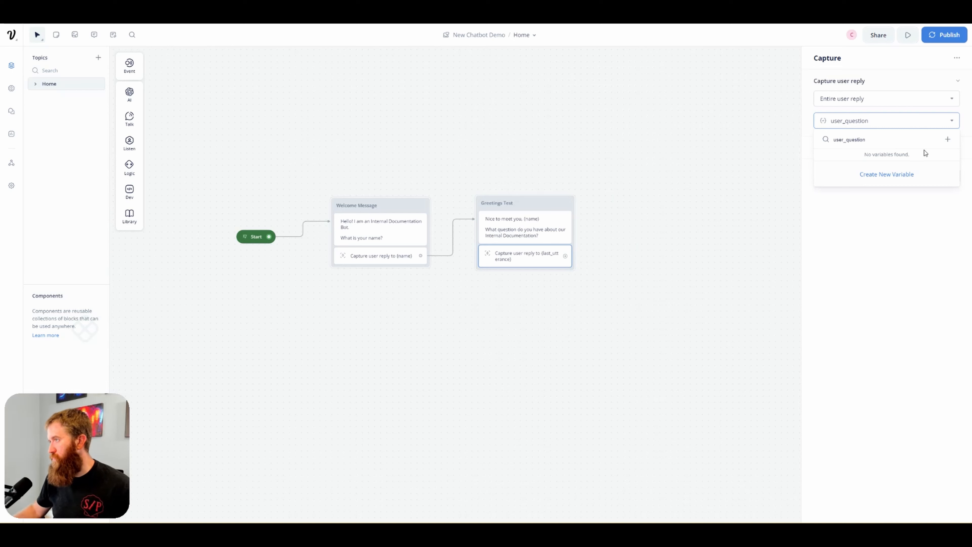
{"action": "left_click", "coordinate": [947, 140]}
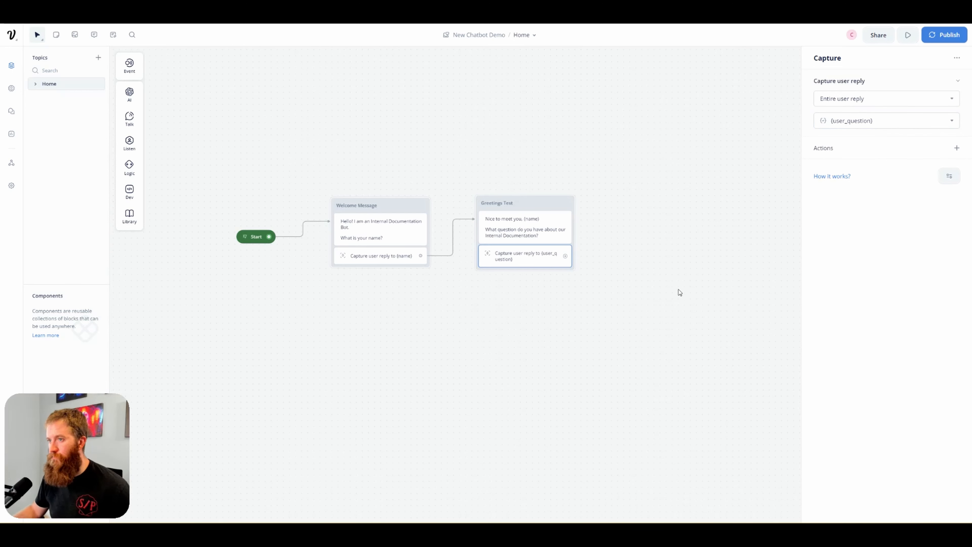
- Place a Response AI block next to the Greetings Test block, name it Knowledge Base Prompt and align it with its neighbour
{"action": "left_click_drag", "start_coordinate": [625, 300], "coordinate": [538, 306]}
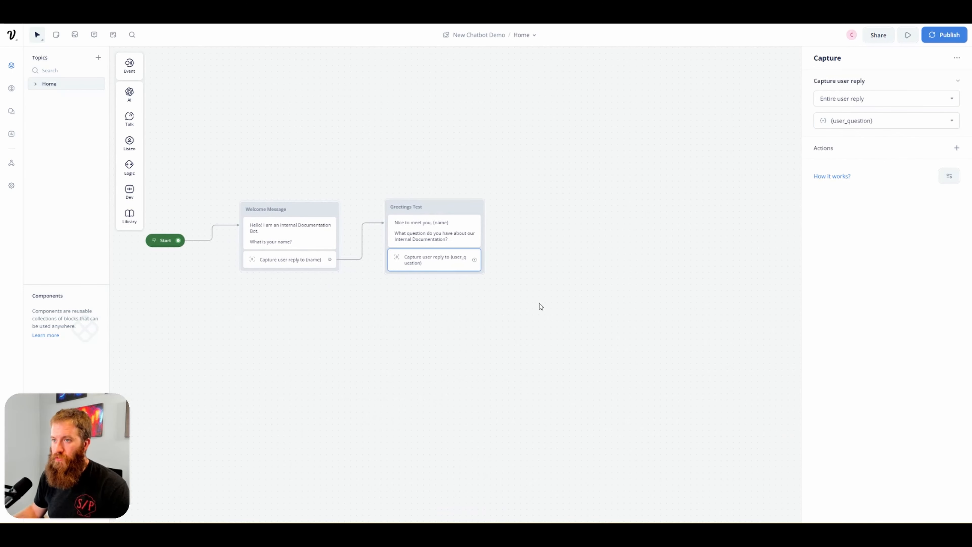
{"action": "mouse_move", "coordinate": [131, 102]}
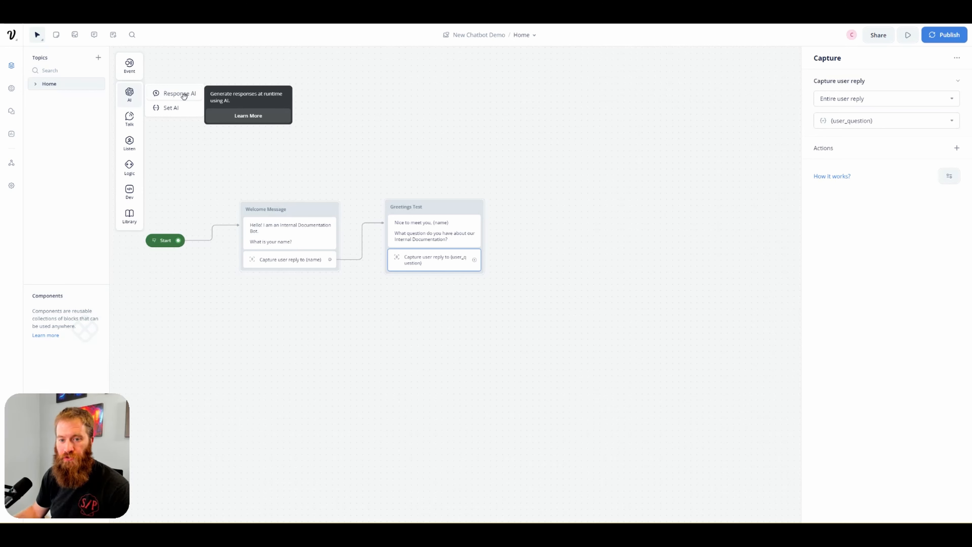
{"action": "left_click_drag", "start_coordinate": [184, 94], "coordinate": [578, 217]}
{"action": "double_click", "coordinate": [559, 221]}
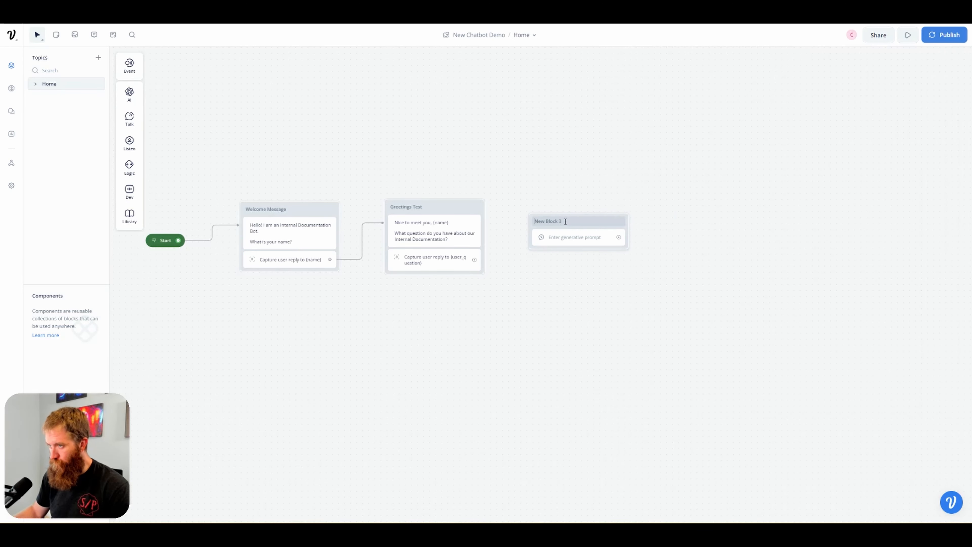
{"action": "key", "text": "BackSpace"}
{"action": "key", "text": "BackSpace"}
{"action": "key", "text": "BackSpace"}
{"action": "key", "text": "BackSpace"}
{"action": "key", "text": "BackSpace"}
{"action": "key", "text": "BackSpace"}
{"action": "key", "text": "BackSpace"}
{"action": "key", "text": "BackSpace"}
{"action": "key", "text": "BackSpace"}
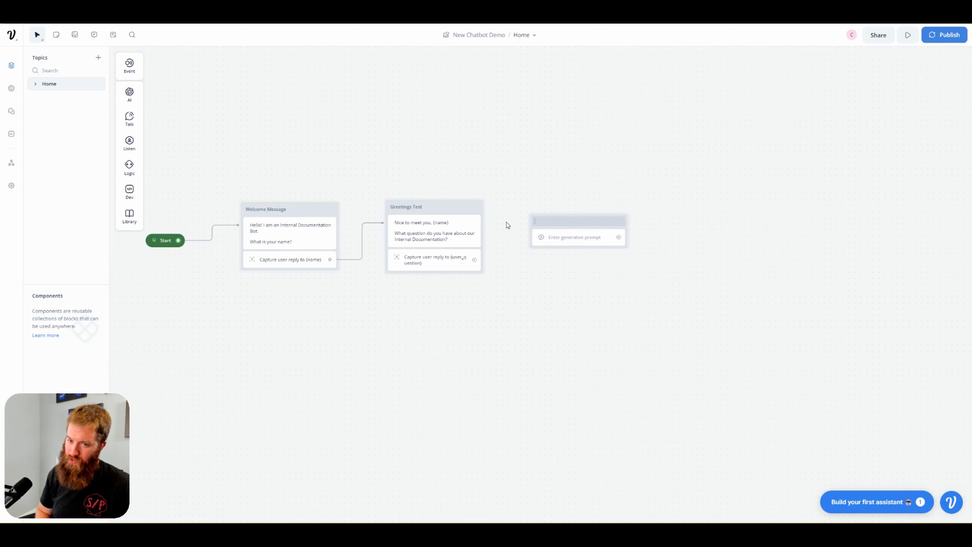
{"action": "type", "text": "Knowledge Base Promp"}
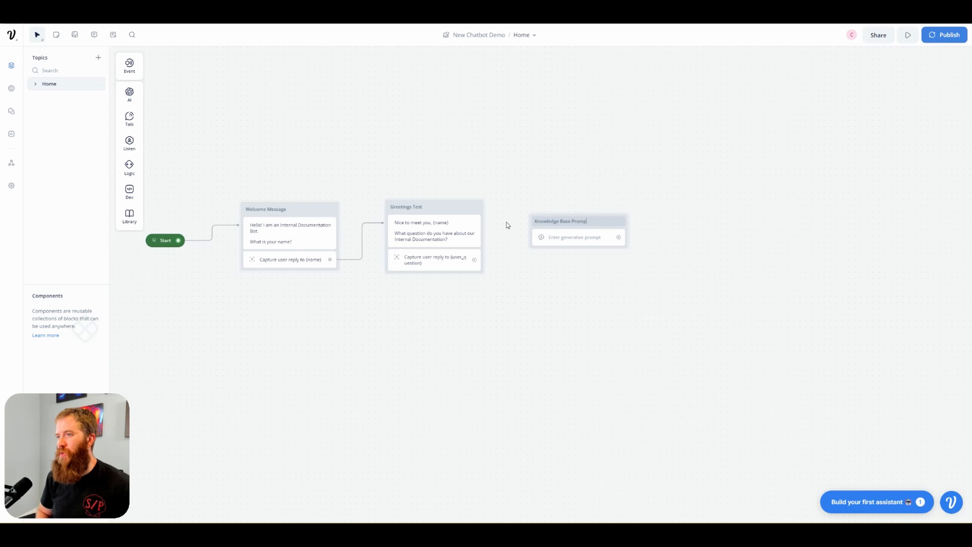
{"action": "left_click_drag", "start_coordinate": [595, 221], "coordinate": [582, 202]}
- Set the Response AI data source to Knowledge Base and begin its prompt with "You have just received a question about internal documentation on the company."
{"action": "left_click", "coordinate": [582, 219]}
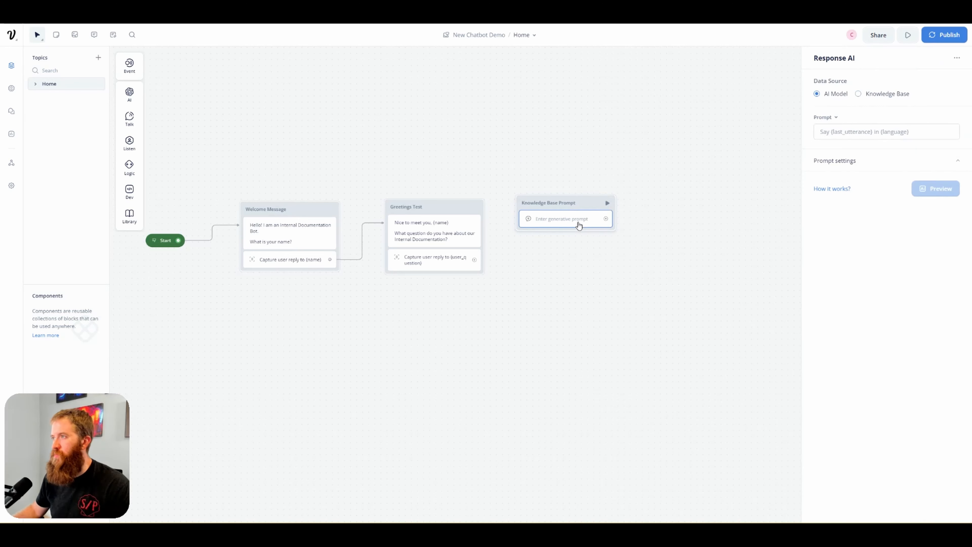
{"action": "left_click", "coordinate": [859, 96]}
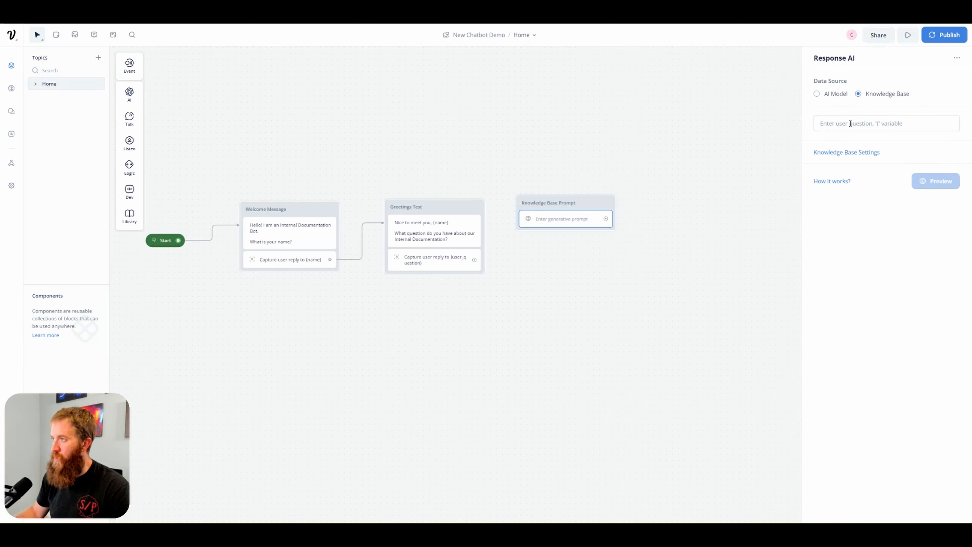
{"action": "left_click", "coordinate": [902, 125]}
{"action": "type", "text": "Y"}
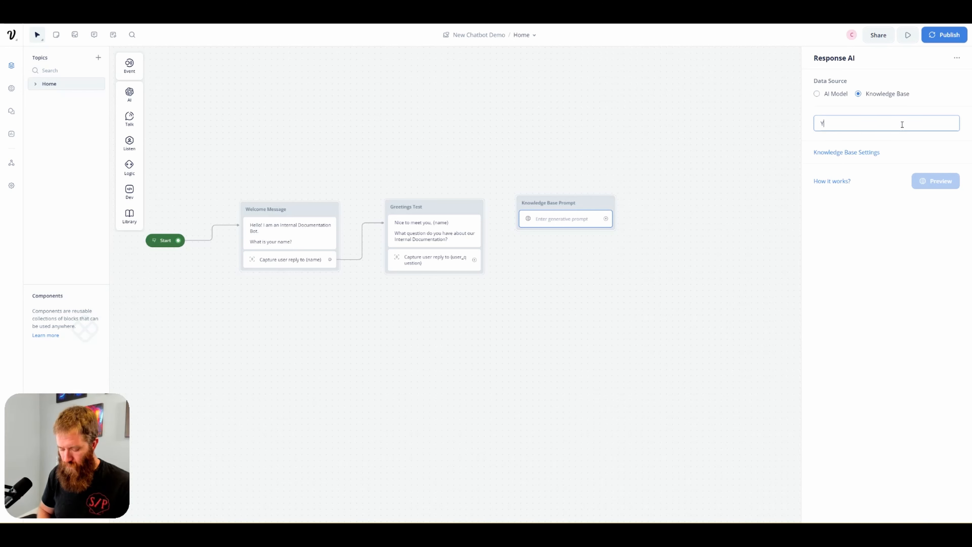
{"action": "type", "text": "ou have just r"}
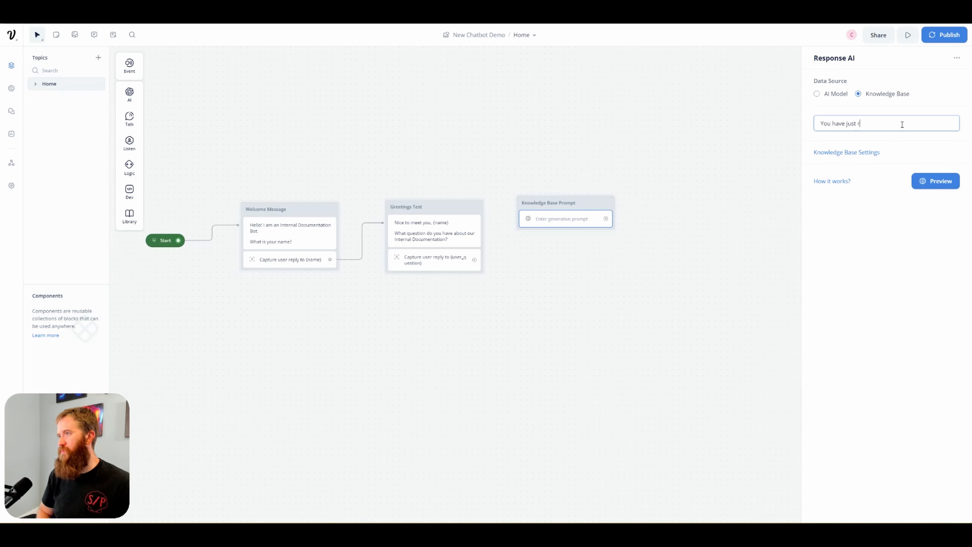
{"action": "type", "text": "eceived a qu"}
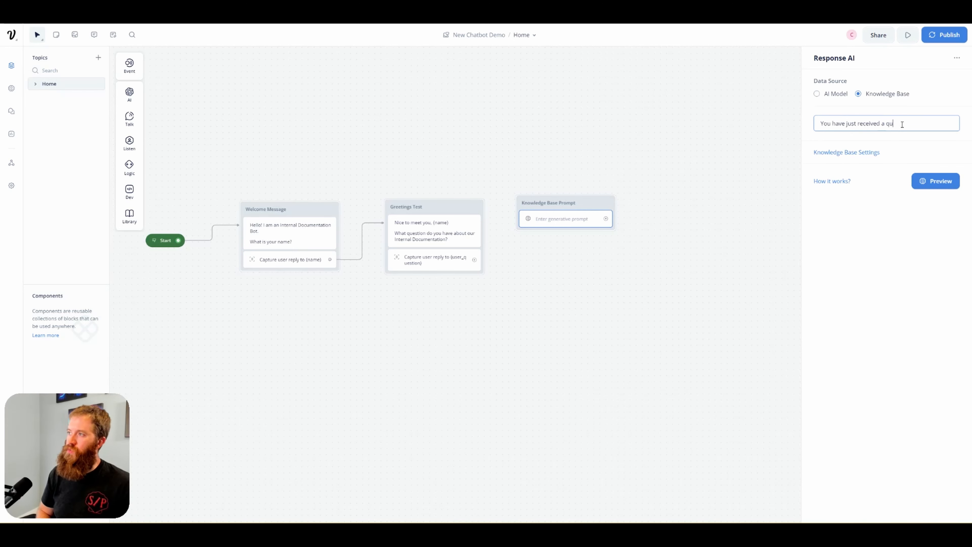
{"action": "type", "text": "estion about internal documentation "}
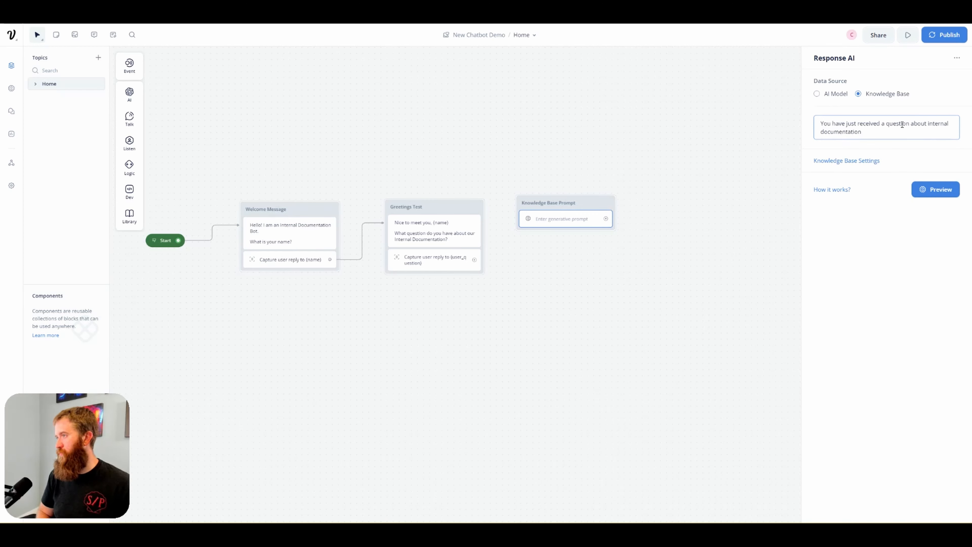
{"action": "type", "text": "on the company."}
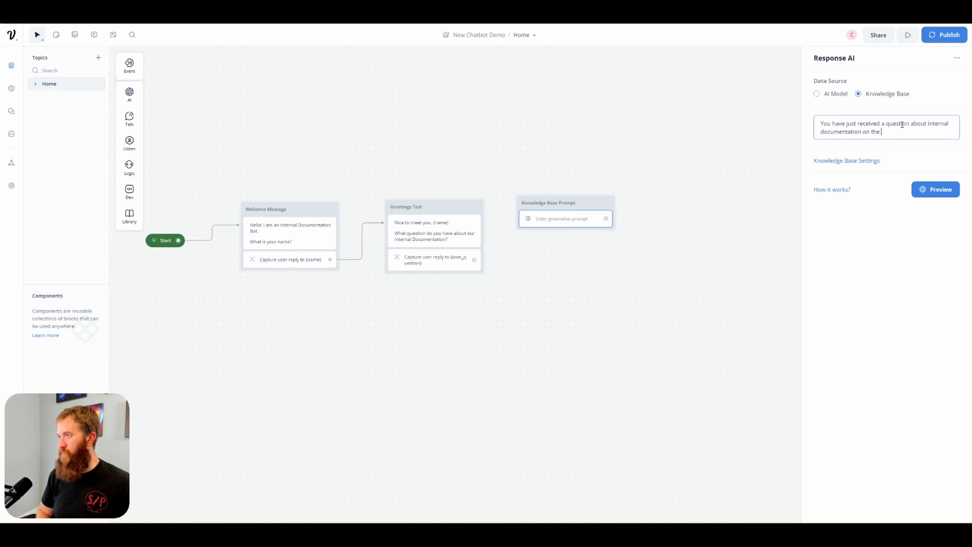
- Add a second prompt paragraph reading "Answer this question to the best of your ability, using a friendly tone."
{"action": "key", "text": "Return"}
{"action": "key", "text": "Return"}
{"action": "type", "text": "Answer"}
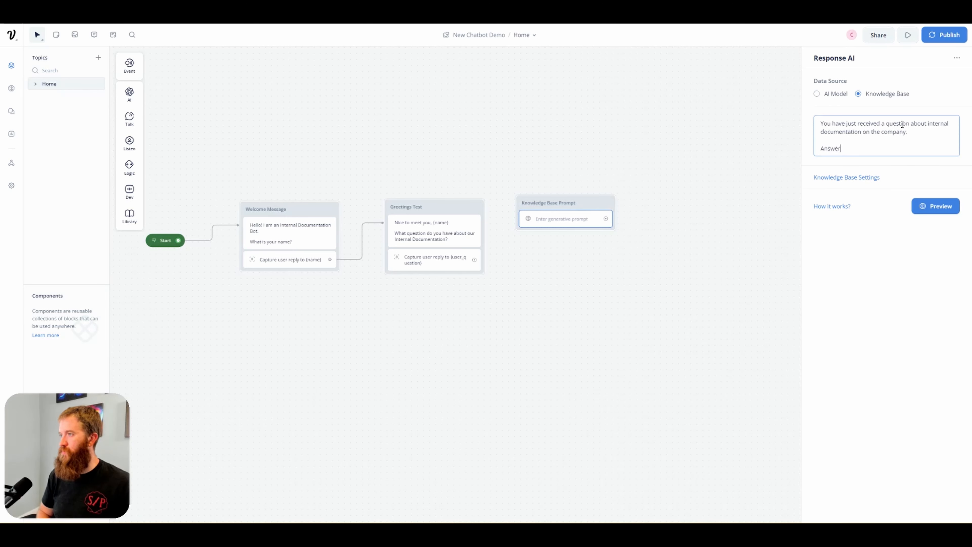
{"action": "type", "text": " this question to the best of your ability"}
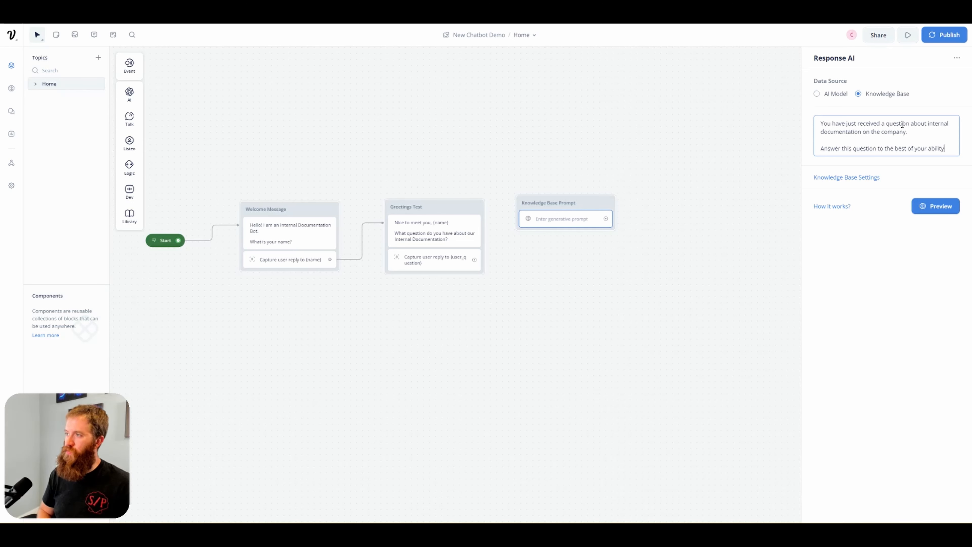
{"action": "type", "text": ", using a friendly tone."}
- Add a "Question:" line to the prompt that inserts the {user_question} variable
{"action": "key", "text": "Return"}
{"action": "key", "text": "Return"}
{"action": "type", "text": "Question:"}
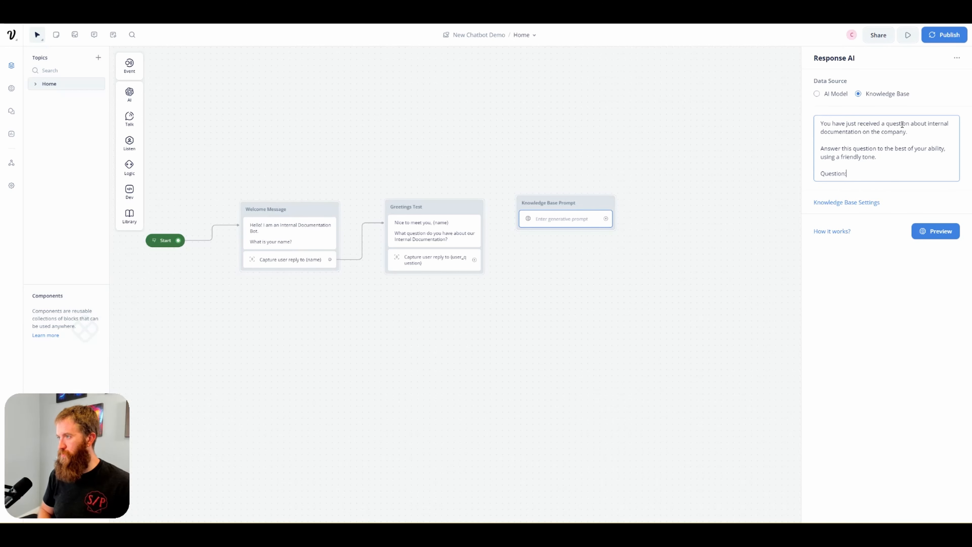
{"action": "type", "text": " {u"}
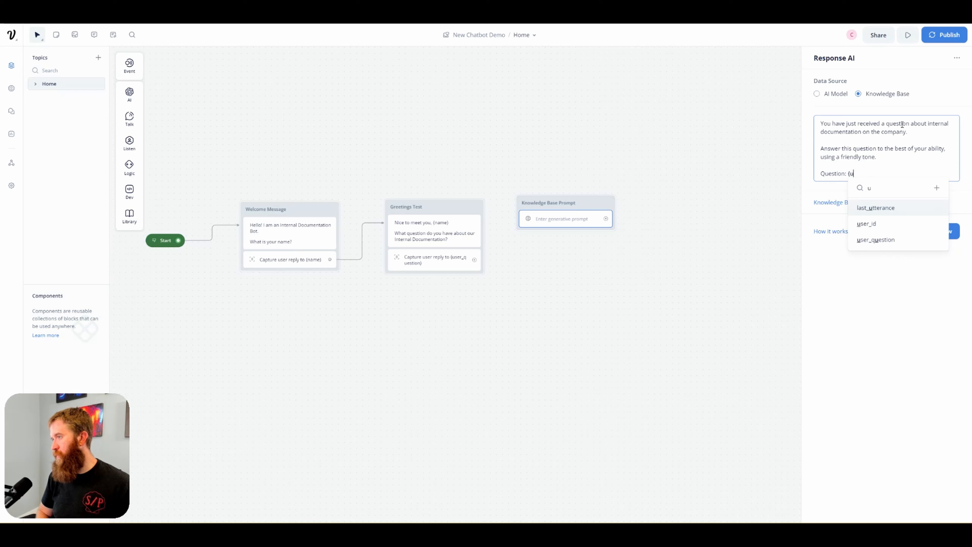
{"action": "key", "text": "Down"}
{"action": "key", "text": "Down"}
{"action": "key", "text": "Return"}
{"action": "key", "text": "Return"}
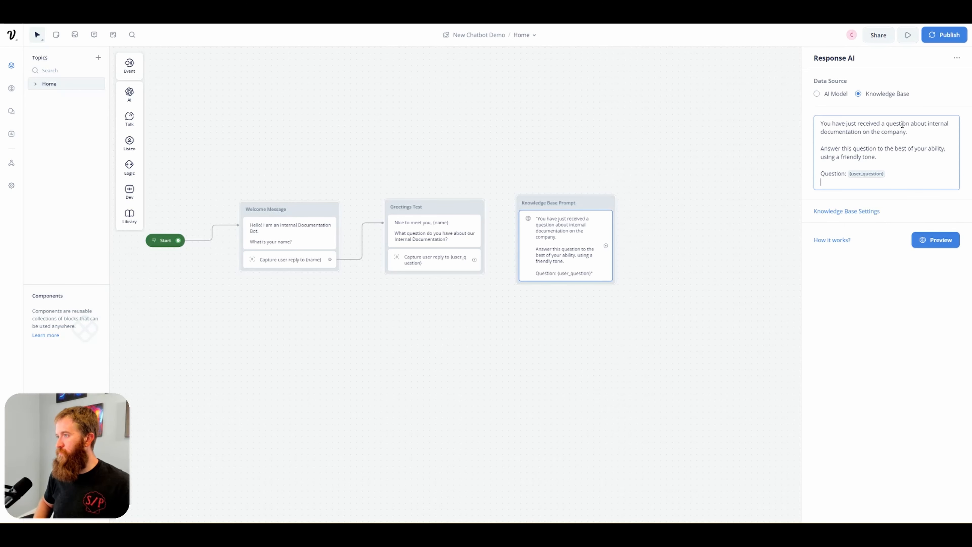
- Add a final prompt paragraph: "Format: Output your response with new line breaks, bullet points, and numbered lists to maintain readability."
{"action": "key", "text": "Return"}
{"action": "type", "text": "Format: "}
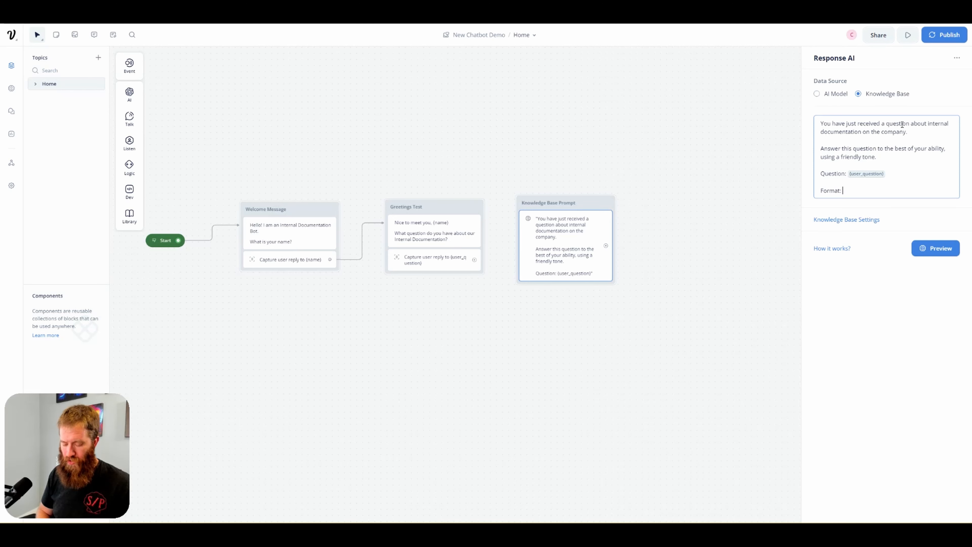
{"action": "type", "text": "Ad"}
{"action": "key", "text": "BackSpace"}
{"action": "key", "text": "BackSpace"}
{"action": "type", "text": "Output"}
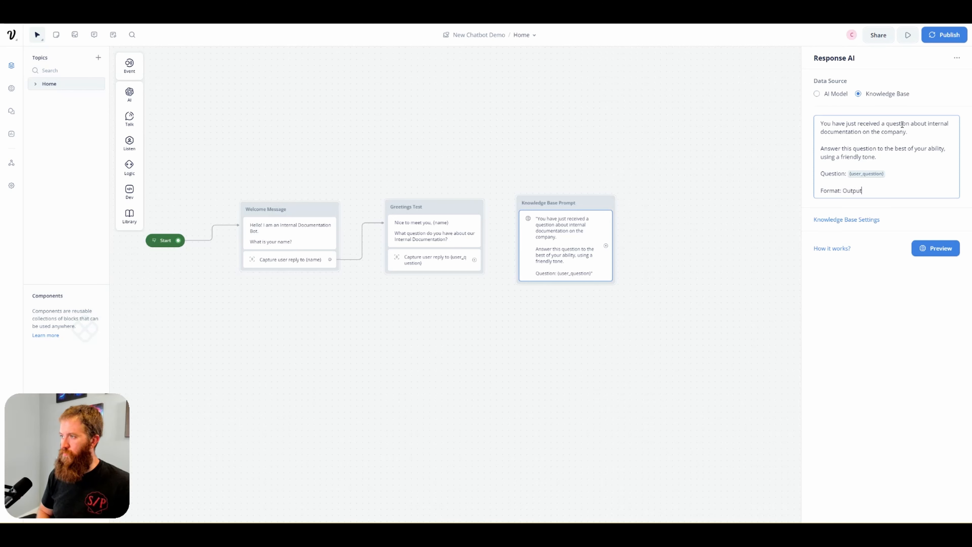
{"action": "type", "text": " your response"}
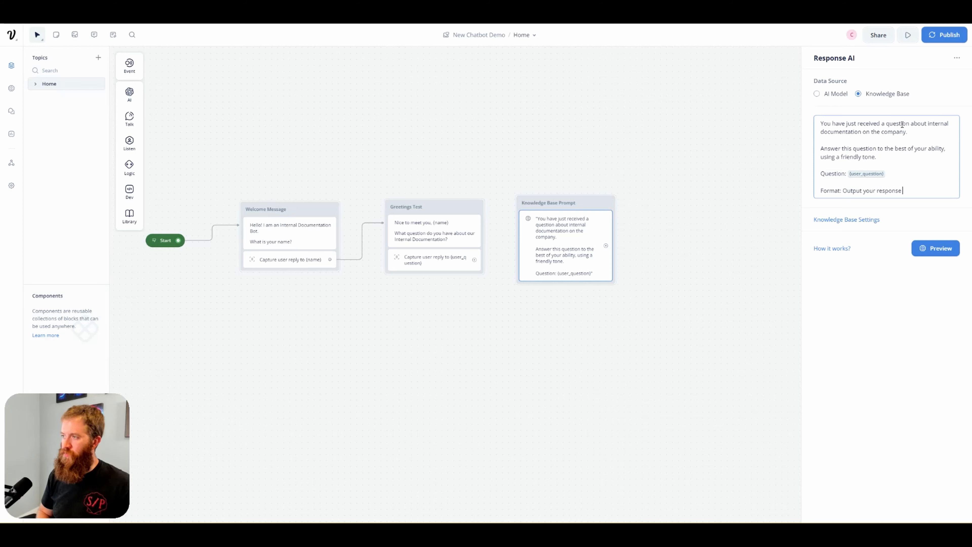
{"action": "type", "text": " with "}
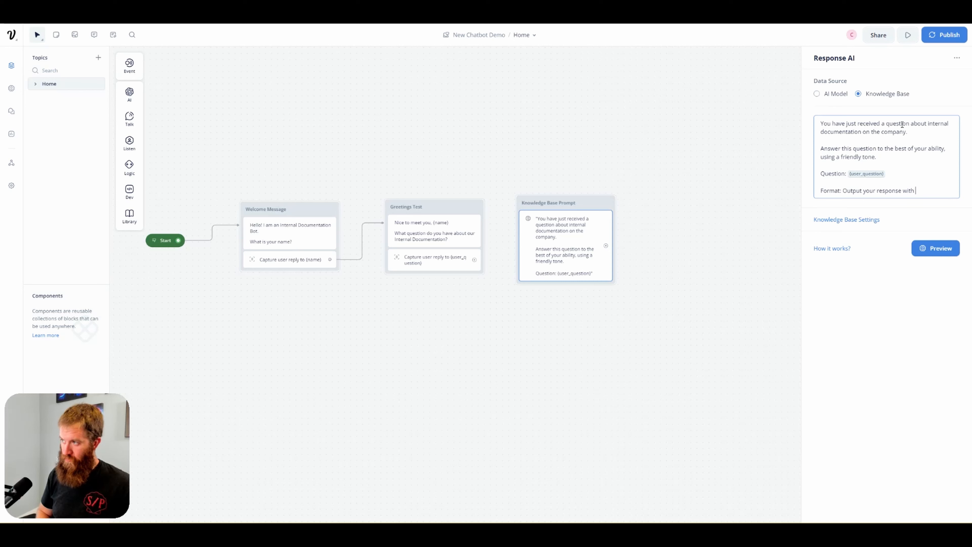
{"action": "type", "text": "new line breaks, "}
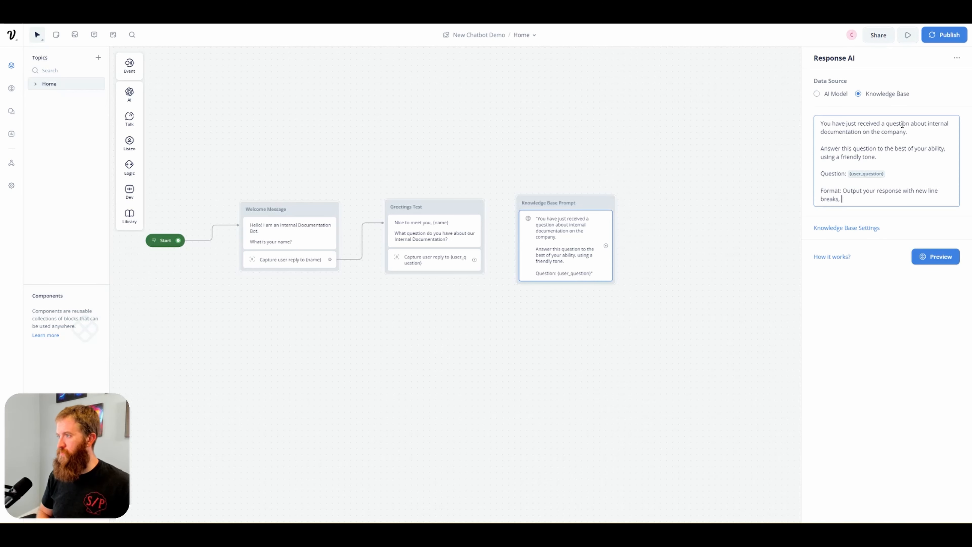
{"action": "type", "text": "bullet points, and numbered lists to matintain readability."}
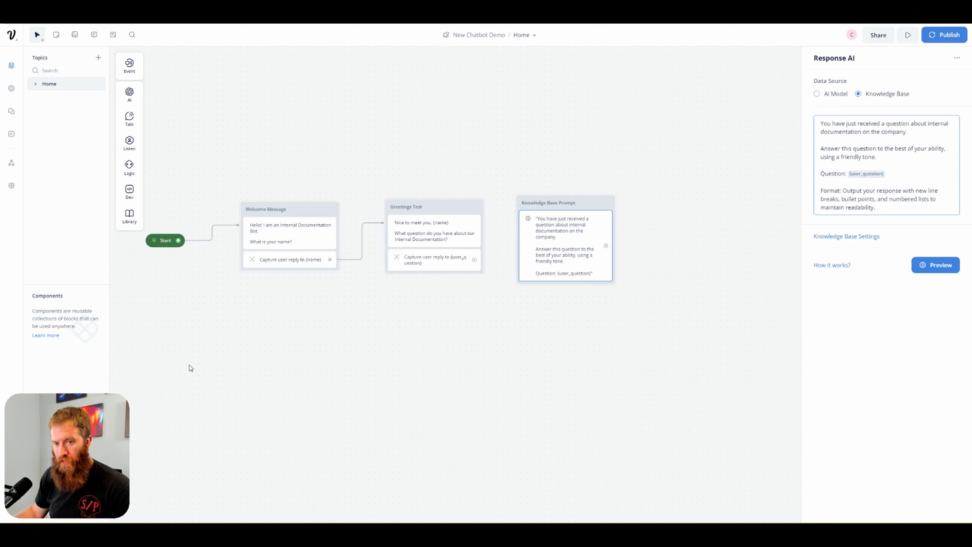
- Preview the prompt's response with user_question set to "what is the city inspector's roles and responsibilities" and review the generated bullet points
{"action": "left_click", "coordinate": [926, 270]}
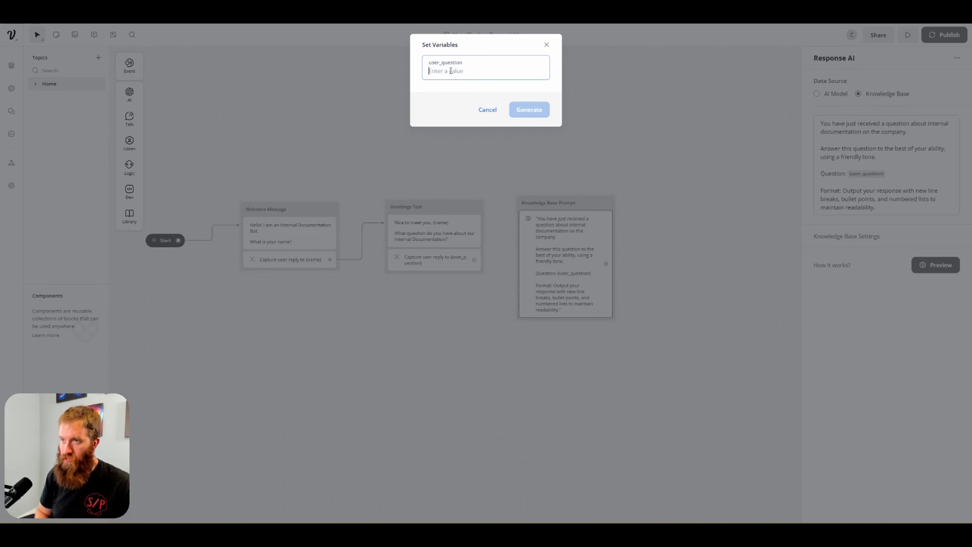
{"action": "type", "text": "what is the city inspec"}
{"action": "type", "text": "tor's roles and respon"}
{"action": "type", "text": "sibilities"}
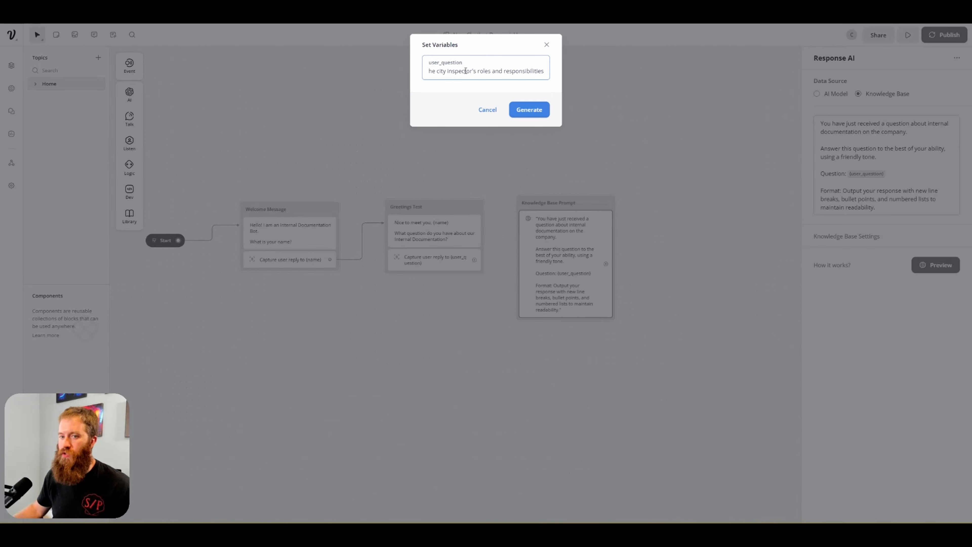
{"action": "left_click", "coordinate": [514, 111]}
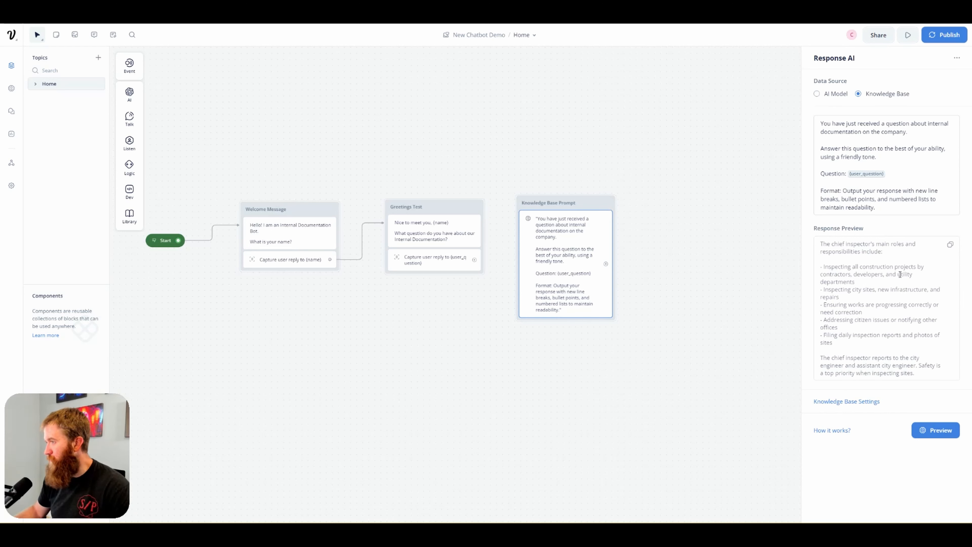
{"action": "left_click_drag", "start_coordinate": [823, 290], "coordinate": [863, 314]}
{"action": "left_click", "coordinate": [848, 298]}
{"action": "left_click", "coordinate": [862, 336]}
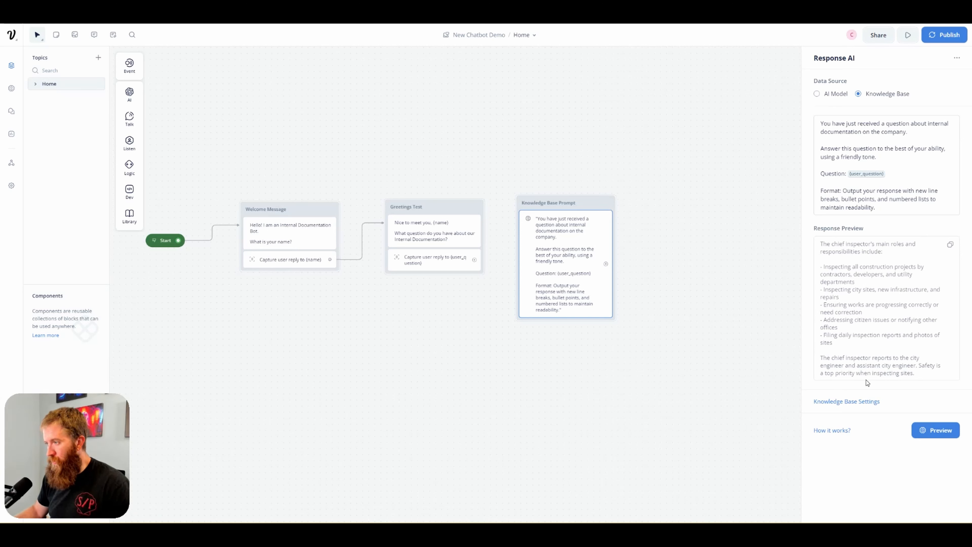
{"action": "left_click_drag", "start_coordinate": [824, 268], "coordinate": [821, 281]}
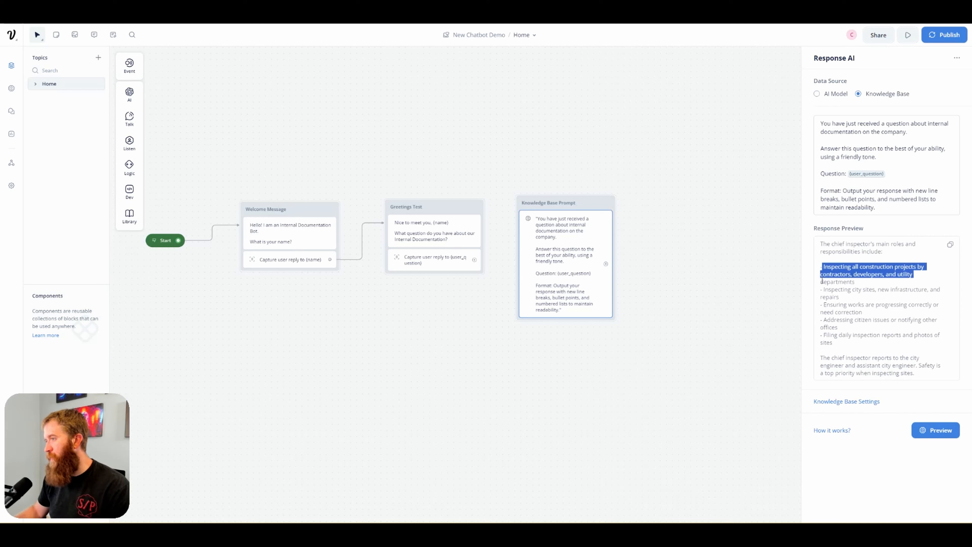
{"action": "left_click", "coordinate": [821, 269]}
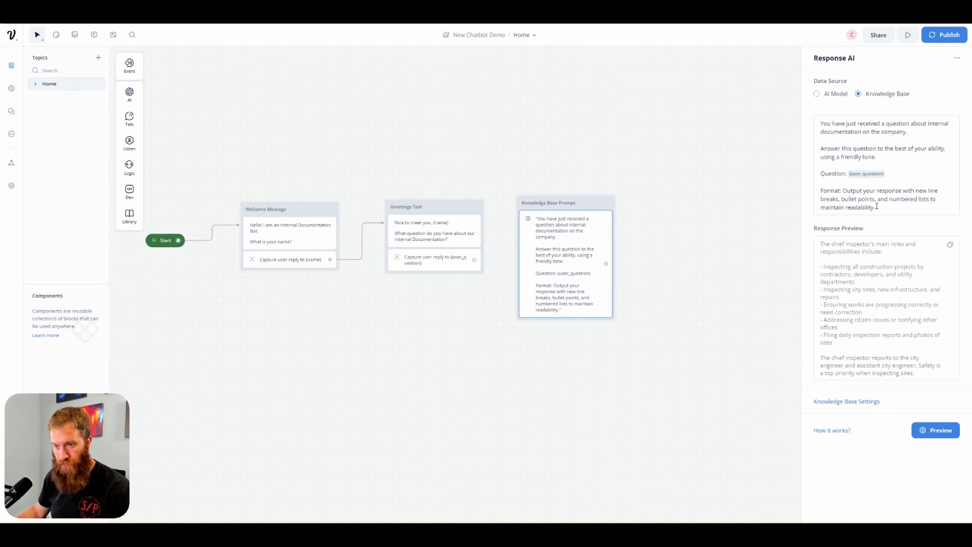
- Connect the {user_question} capture output of the Greetings Test block to the Knowledge Base Prompt block
{"action": "left_click", "coordinate": [558, 322]}
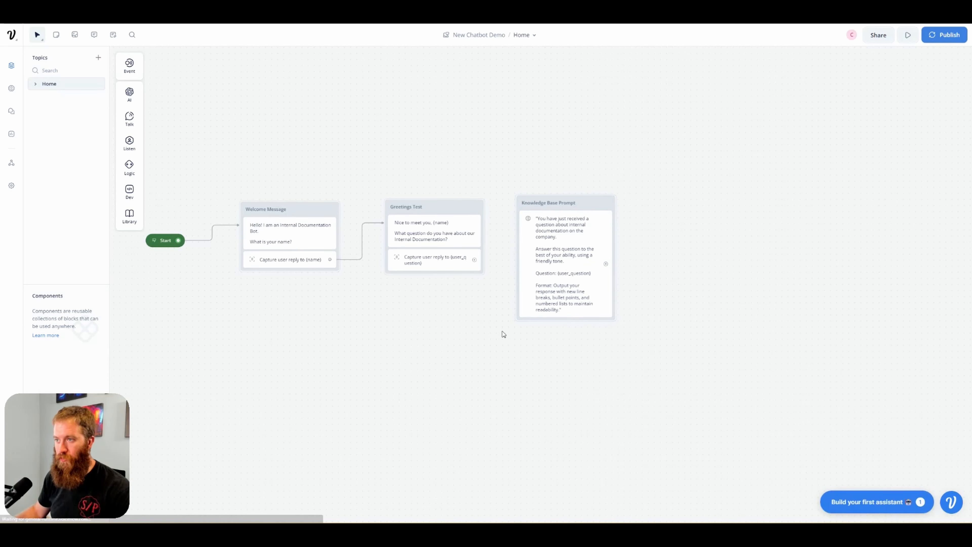
{"action": "left_click_drag", "start_coordinate": [474, 260], "coordinate": [606, 209]}
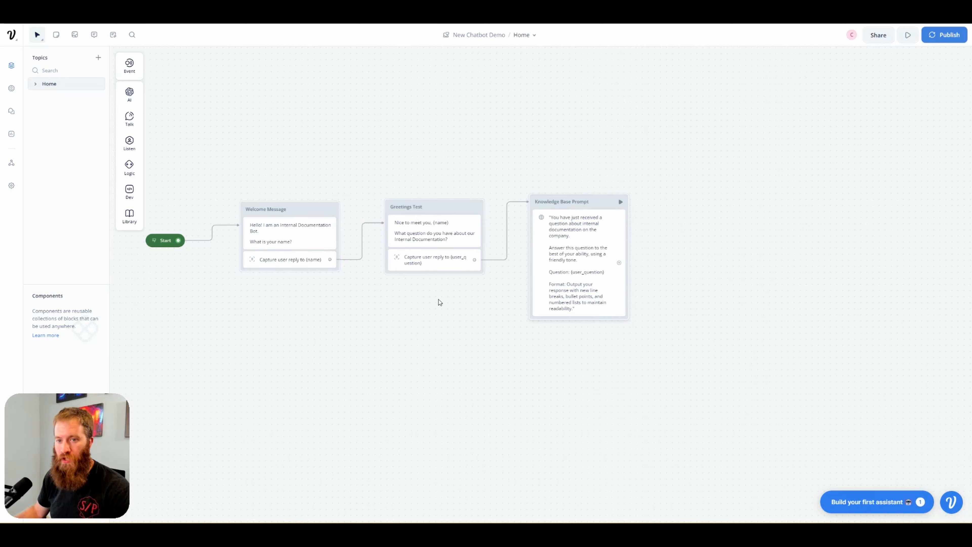
- Start a prototype test from the beginning of the flow and answer the bot's name question with a first name
{"action": "left_click", "coordinate": [154, 240]}
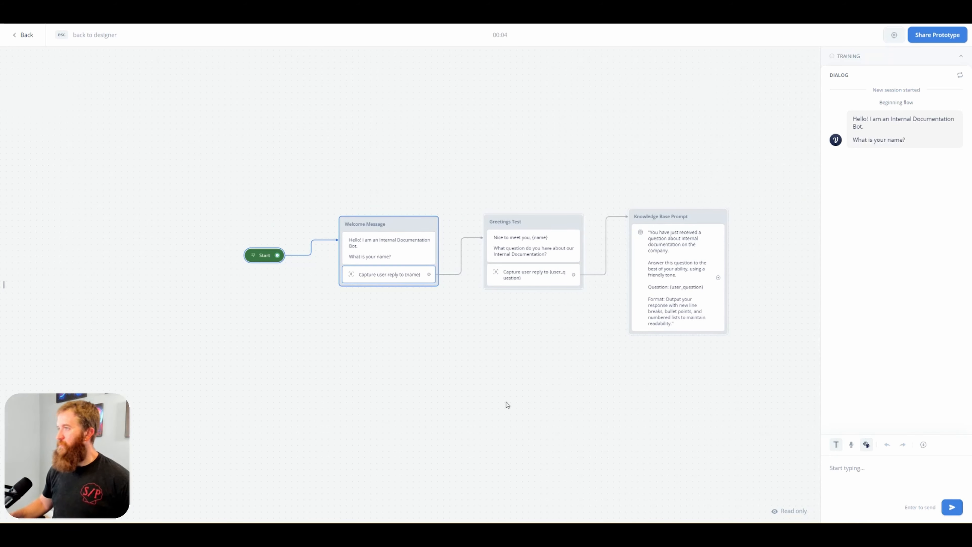
{"action": "type", "text": "Conner"}
{"action": "key", "text": "Return"}
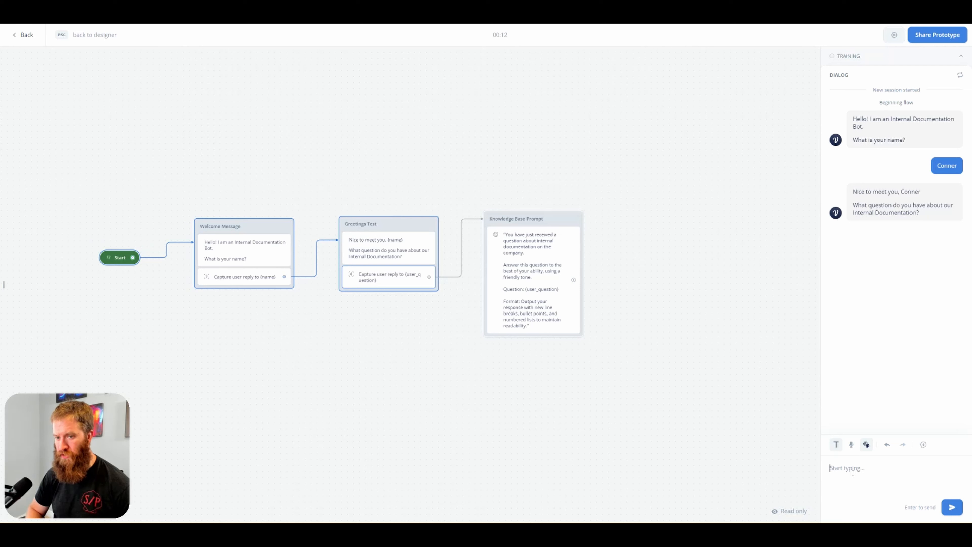
- Ask the test bot "what is the city inspector's roles and responsibilities" and review its answer and token details
{"action": "type", "text": "what is the city inspect"}
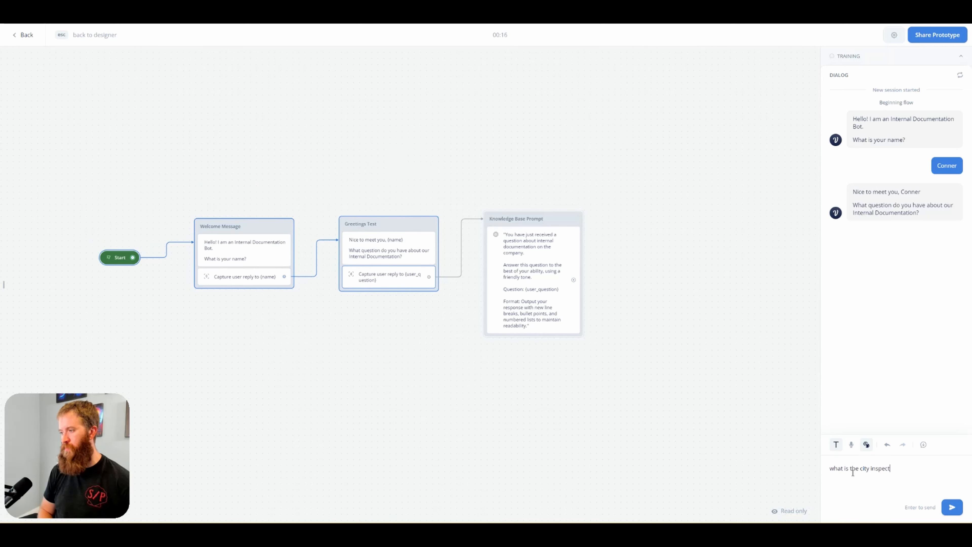
{"action": "type", "text": "or's roles and respono"}
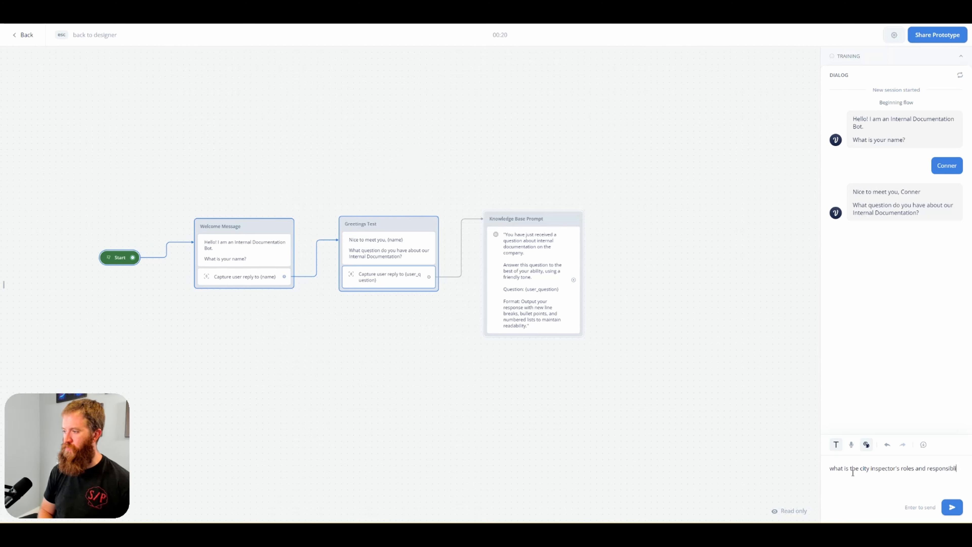
{"action": "type", "text": "ibilities"}
{"action": "key", "text": "Return"}
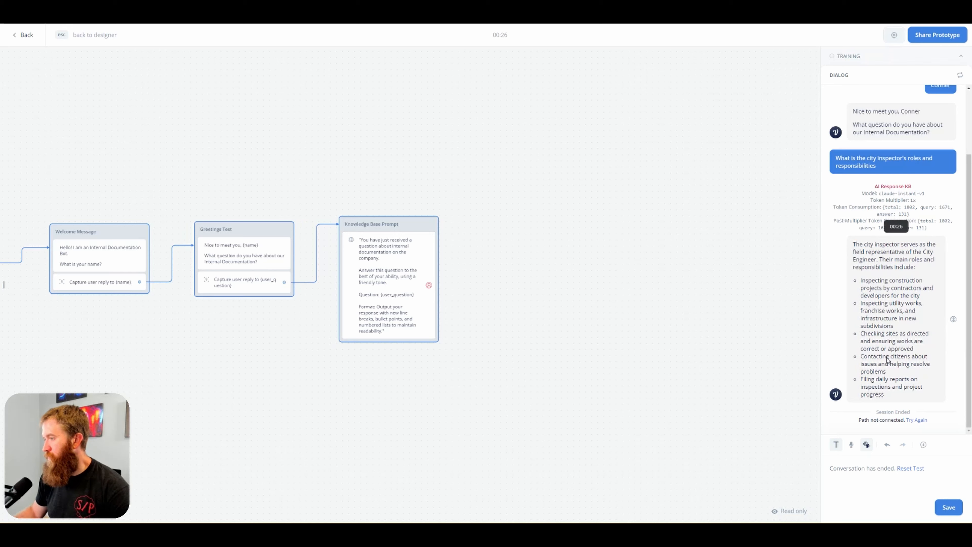
{"action": "scroll", "coordinate": [892, 226], "scroll_direction": "up", "scroll_amount": 1}
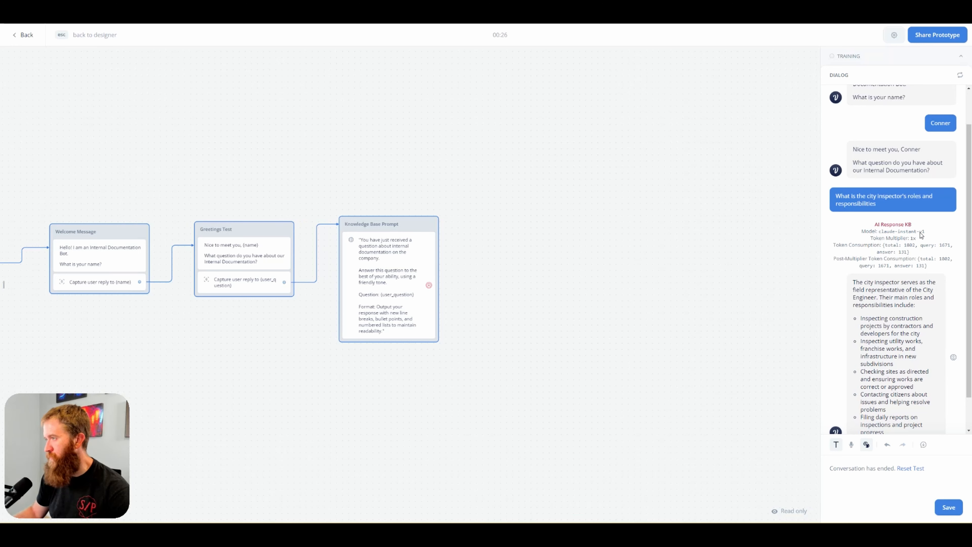
{"action": "scroll", "coordinate": [905, 239], "scroll_direction": "down", "scroll_amount": 1}
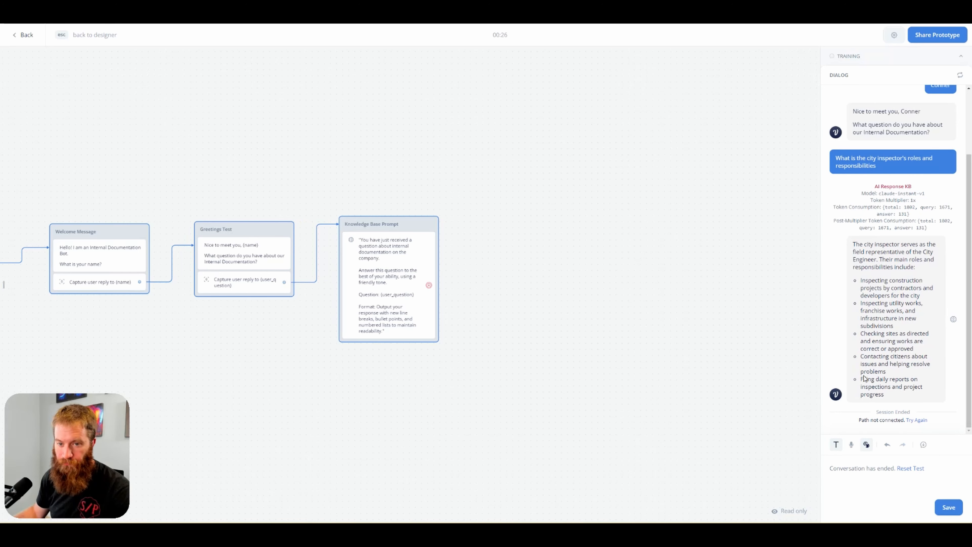
{"action": "left_click_drag", "start_coordinate": [251, 410], "coordinate": [351, 412]}
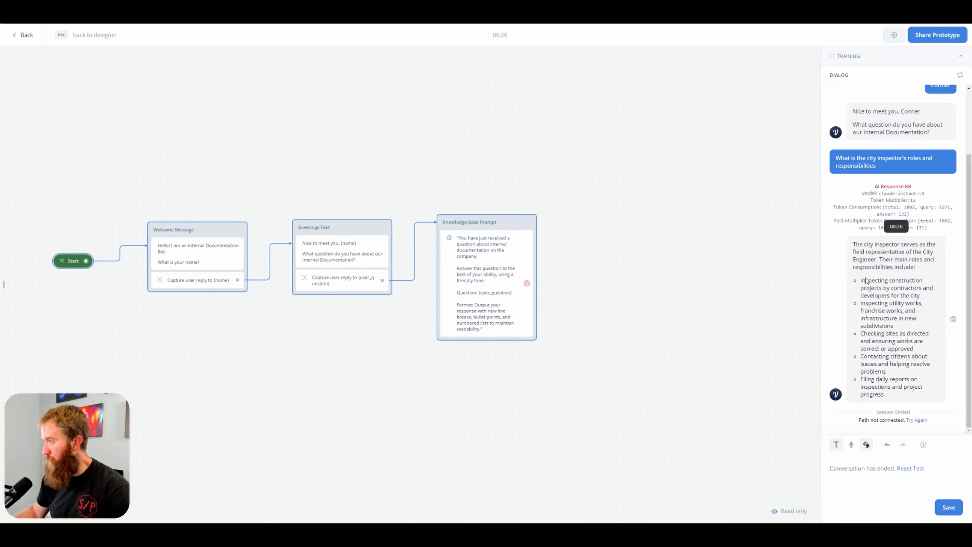
{"action": "scroll", "coordinate": [897, 300], "scroll_direction": "up", "scroll_amount": 2}
{"action": "scroll", "coordinate": [897, 299], "scroll_direction": "down", "scroll_amount": 2}
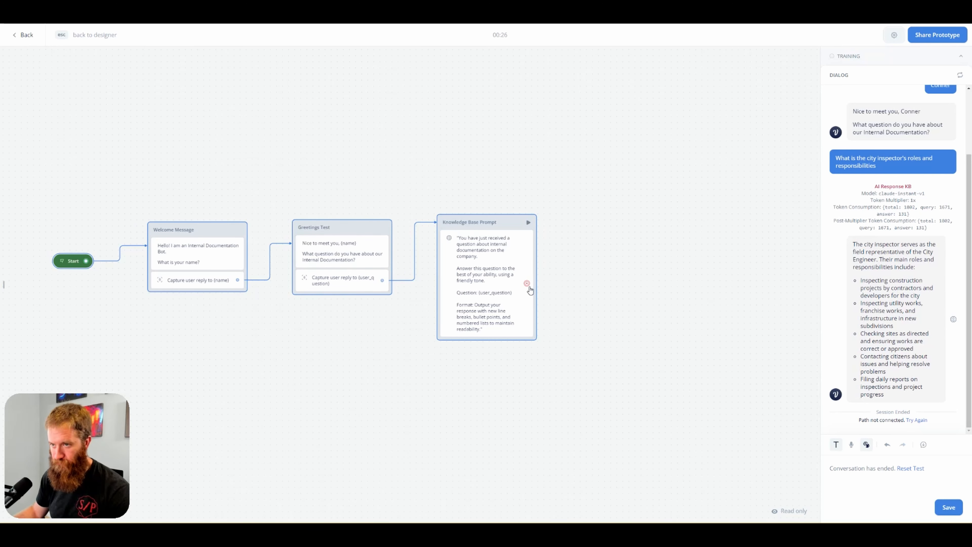
- Return to the designer, attach a new Text block to the Knowledge Base Prompt output and name it Question Iteration Block
{"action": "left_click_drag", "start_coordinate": [527, 288], "coordinate": [661, 224]}
{"action": "key", "text": "Escape"}
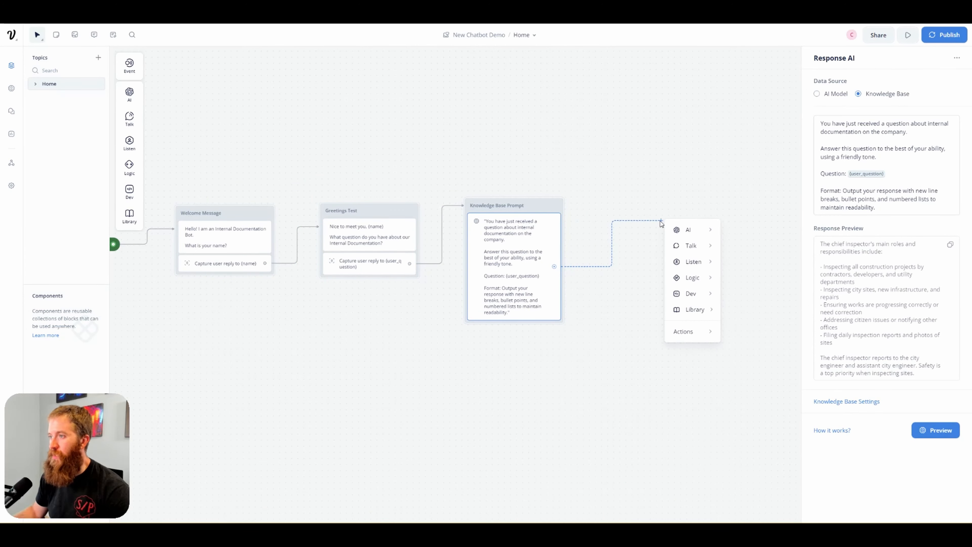
{"action": "mouse_move", "coordinate": [691, 245]}
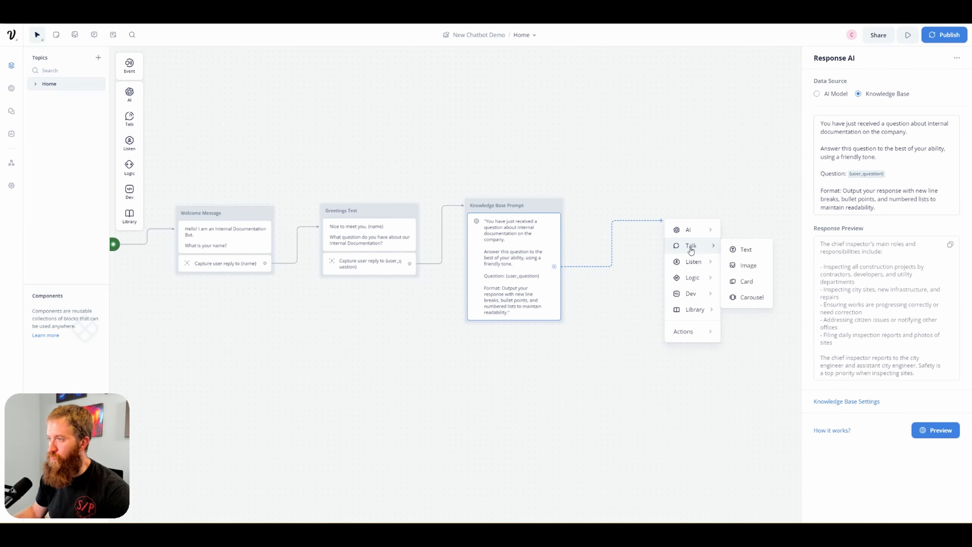
{"action": "left_click", "coordinate": [738, 249]}
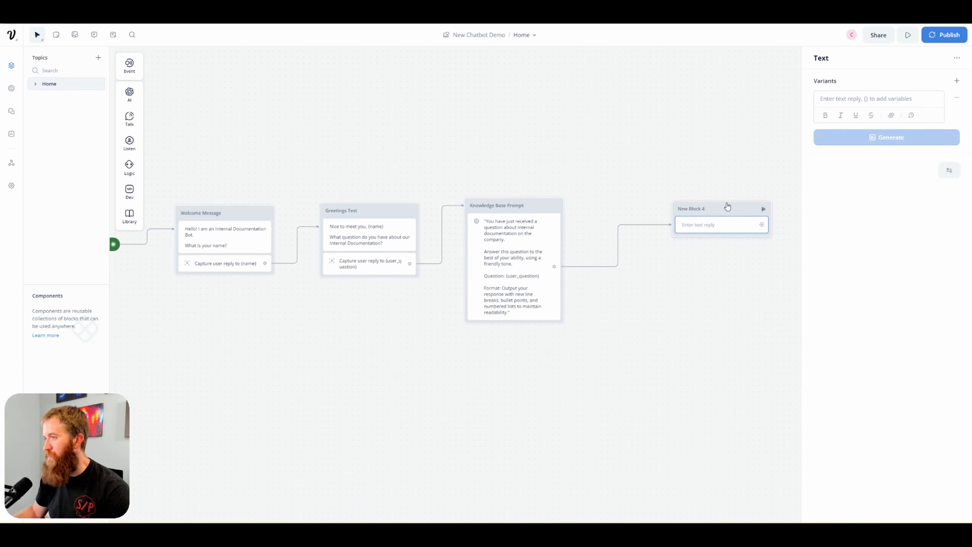
{"action": "left_click", "coordinate": [701, 199]}
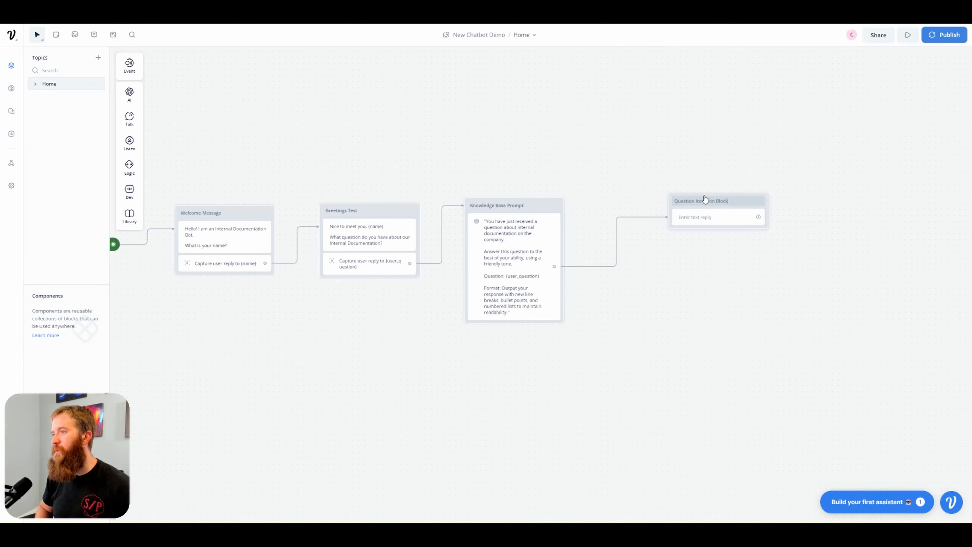
- Set the Question Iteration Block's text reply to "Do you have any additional questions?"
{"action": "left_click", "coordinate": [711, 226]}
{"action": "left_click", "coordinate": [864, 99]}
{"action": "type", "text": "Do you have"}
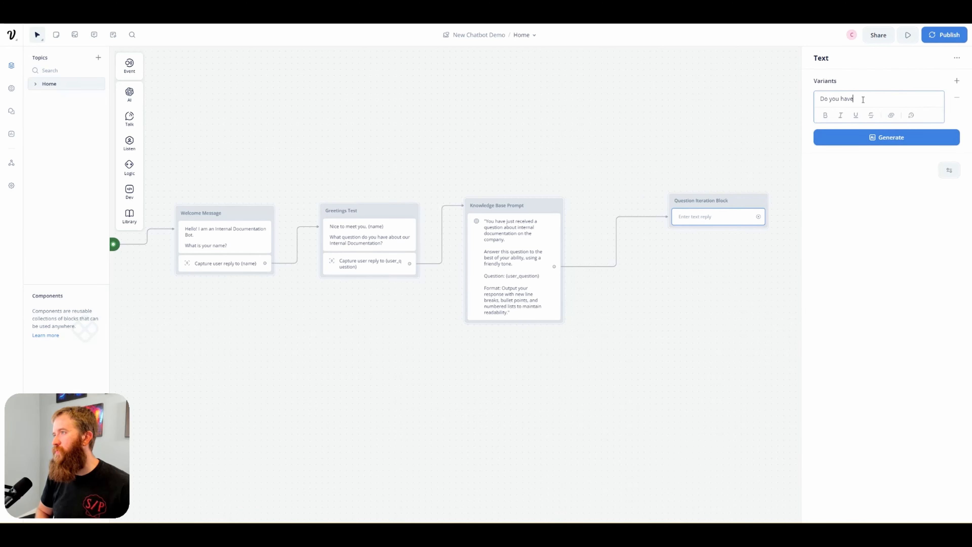
{"action": "type", "text": " any additional questions?"}
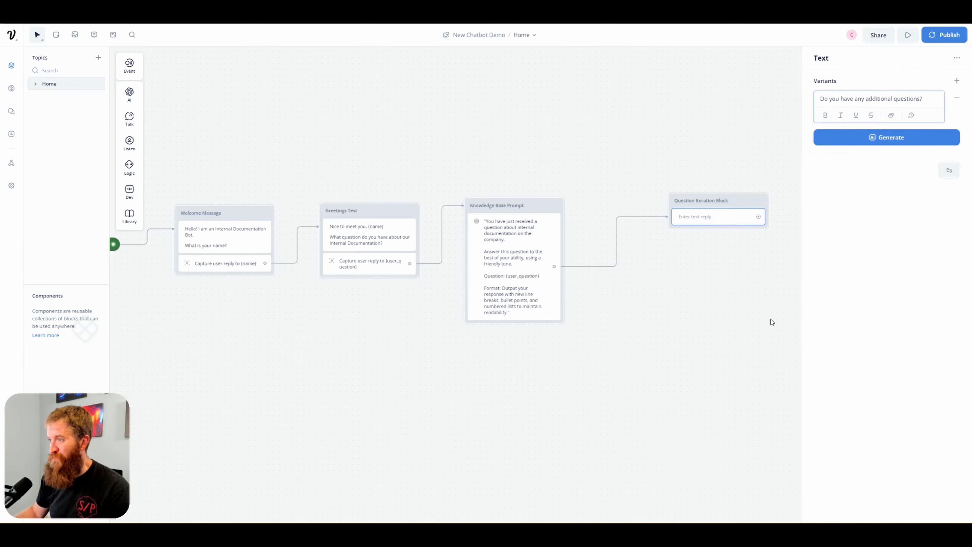
{"action": "left_click_drag", "start_coordinate": [771, 321], "coordinate": [705, 280]}
{"action": "left_click", "coordinate": [721, 245]}
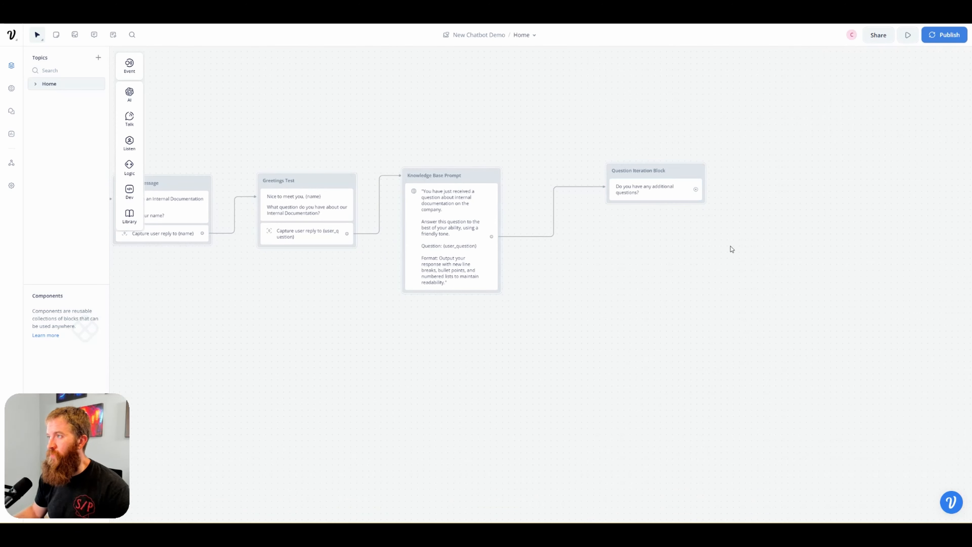
- Add a Choice step beneath the text in the Question Iteration Block and set its first path to the Yes intent
{"action": "left_click", "coordinate": [678, 186]}
{"action": "mouse_move", "coordinate": [136, 149]}
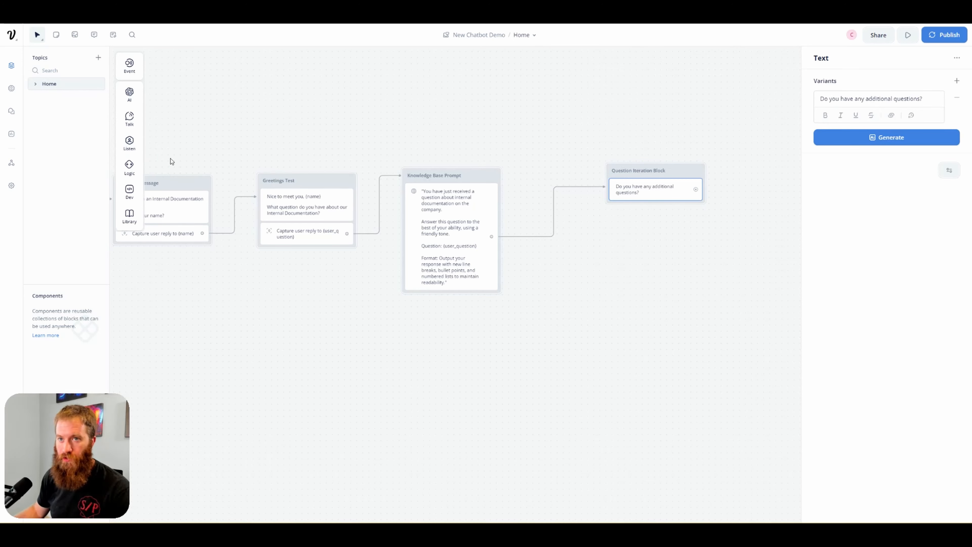
{"action": "left_click_drag", "start_coordinate": [175, 147], "coordinate": [91, 145]}
{"action": "left_click_drag", "start_coordinate": [170, 156], "coordinate": [530, 207]}
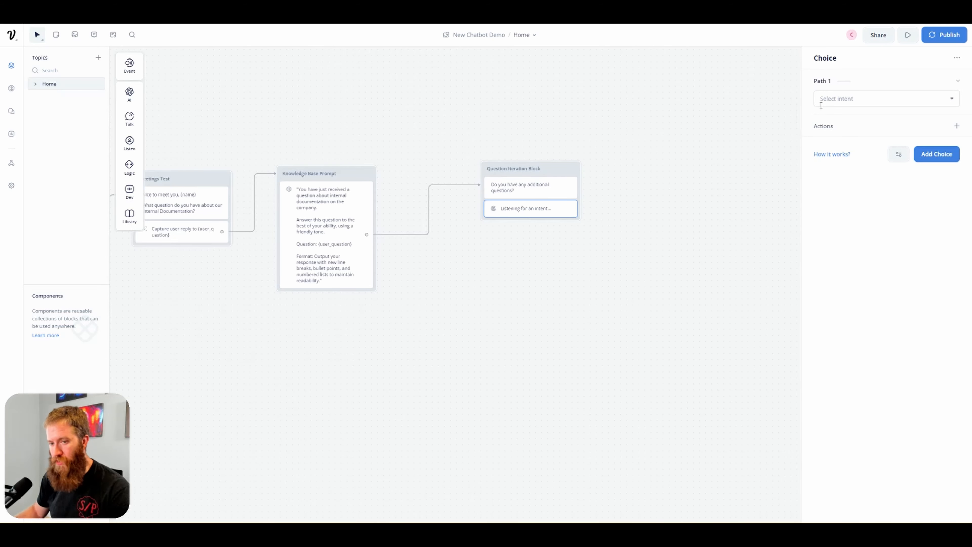
{"action": "left_click", "coordinate": [947, 100]}
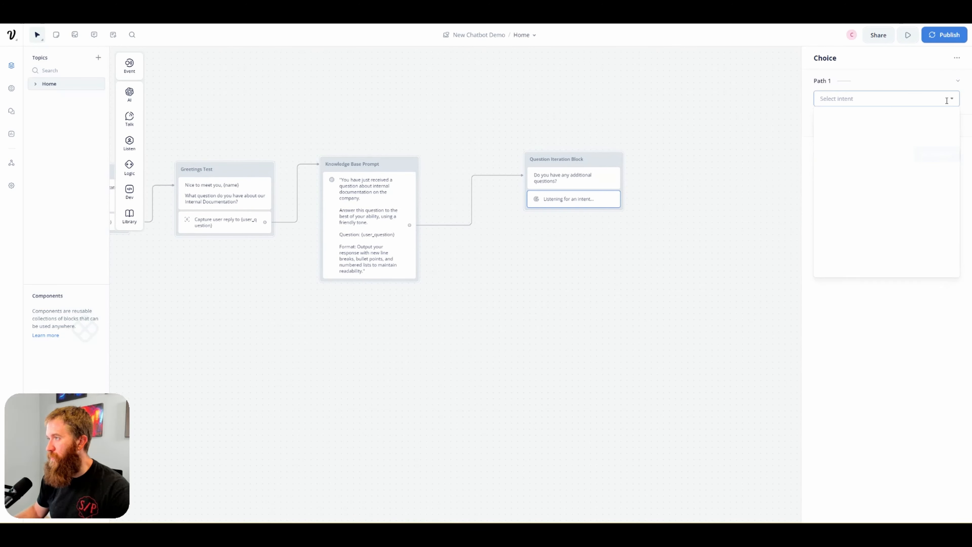
{"action": "left_click", "coordinate": [877, 136]}
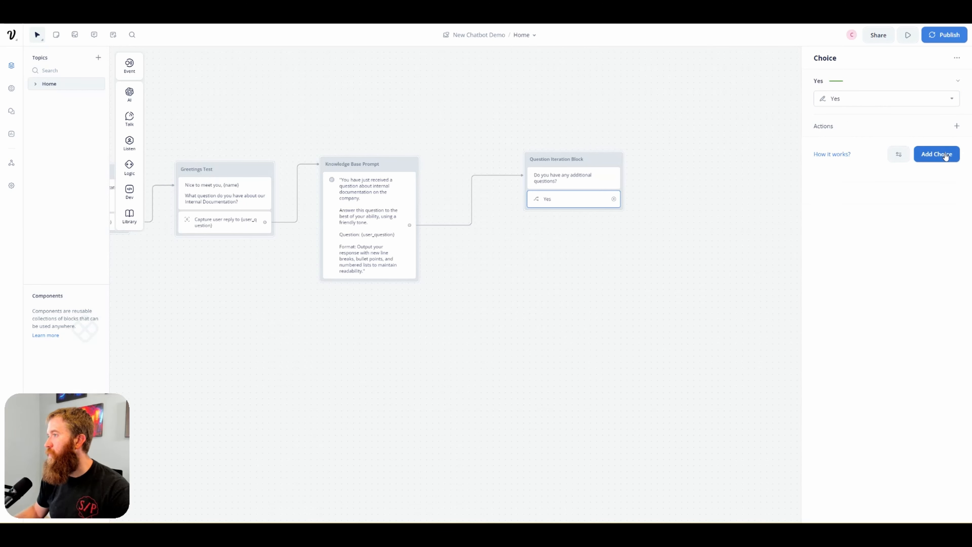
- Add a second path to the Choice step in the Question Iteration Block and set it to the No intent
{"action": "left_click", "coordinate": [936, 154]}
{"action": "left_click", "coordinate": [863, 167]}
{"action": "type", "text": "no"}
{"action": "left_click", "coordinate": [874, 227]}
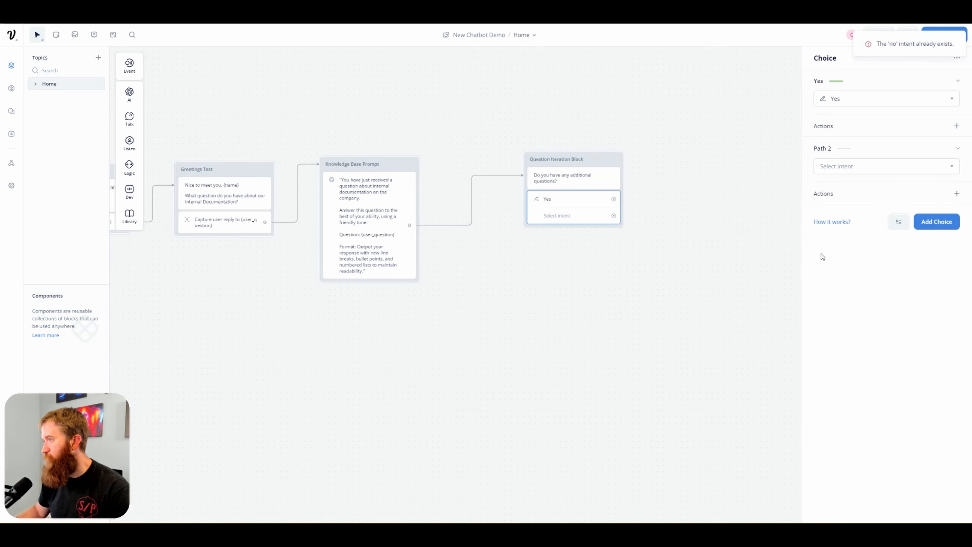
{"action": "left_click", "coordinate": [930, 169]}
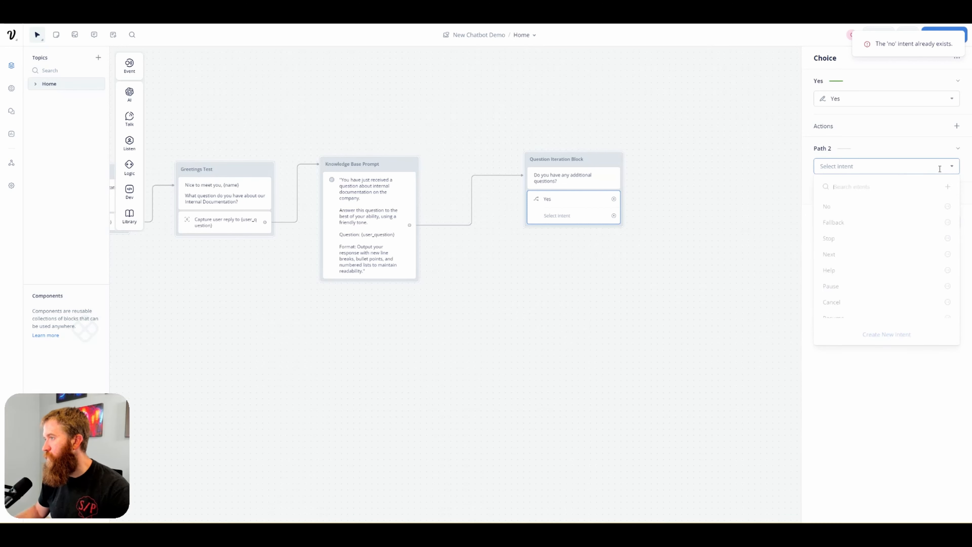
{"action": "left_click", "coordinate": [859, 211]}
- Add a third path to the Choice step and set it to the Fallback intent
{"action": "left_click", "coordinate": [937, 221]}
{"action": "left_click", "coordinate": [954, 237]}
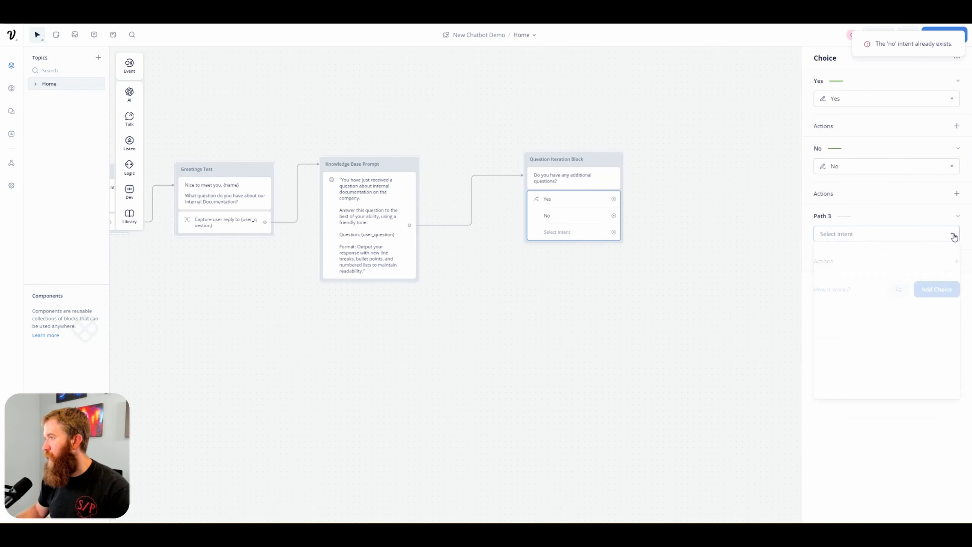
{"action": "left_click", "coordinate": [881, 273]}
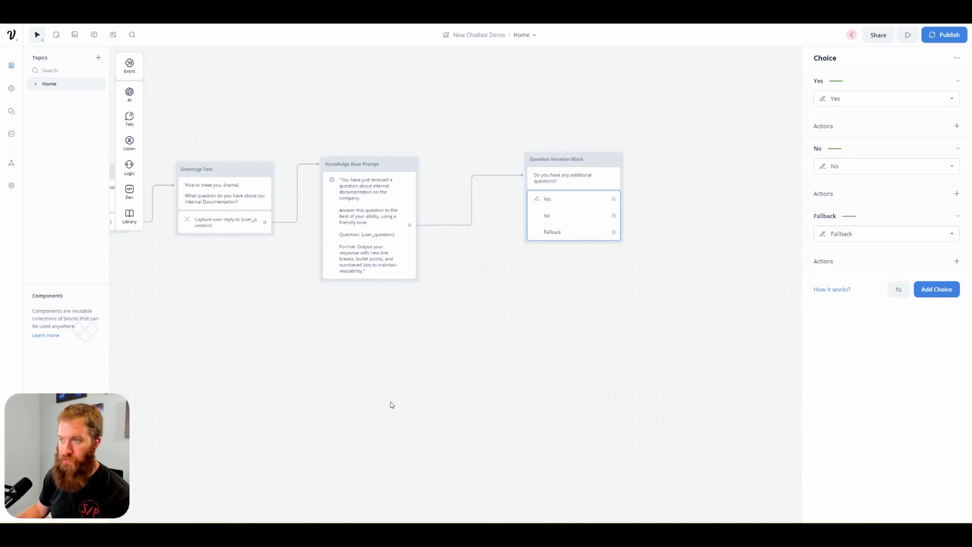
{"action": "left_click", "coordinate": [591, 159]}
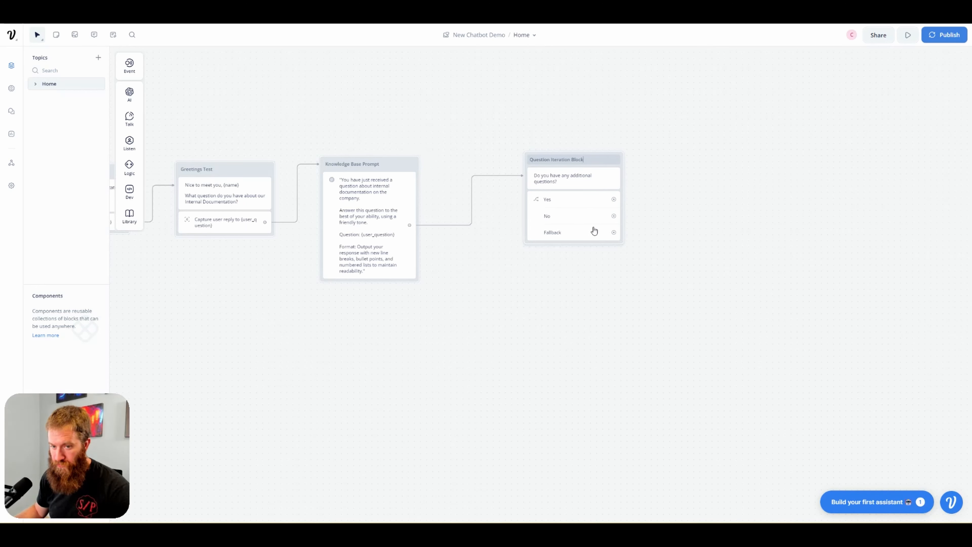
- Attach a new Text block to the Choice step's Yes path with the reply "Great, what is your question?"
{"action": "left_click_drag", "start_coordinate": [613, 199], "coordinate": [708, 159]}
{"action": "mouse_move", "coordinate": [735, 175]}
{"action": "left_click", "coordinate": [792, 187]}
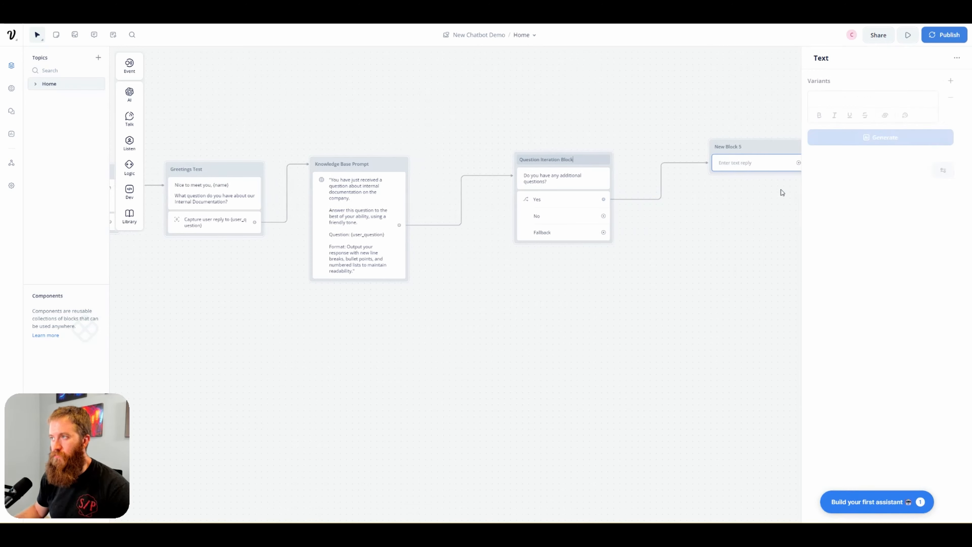
{"action": "left_click", "coordinate": [835, 98]}
{"action": "type", "text": "Great, what is your question"}
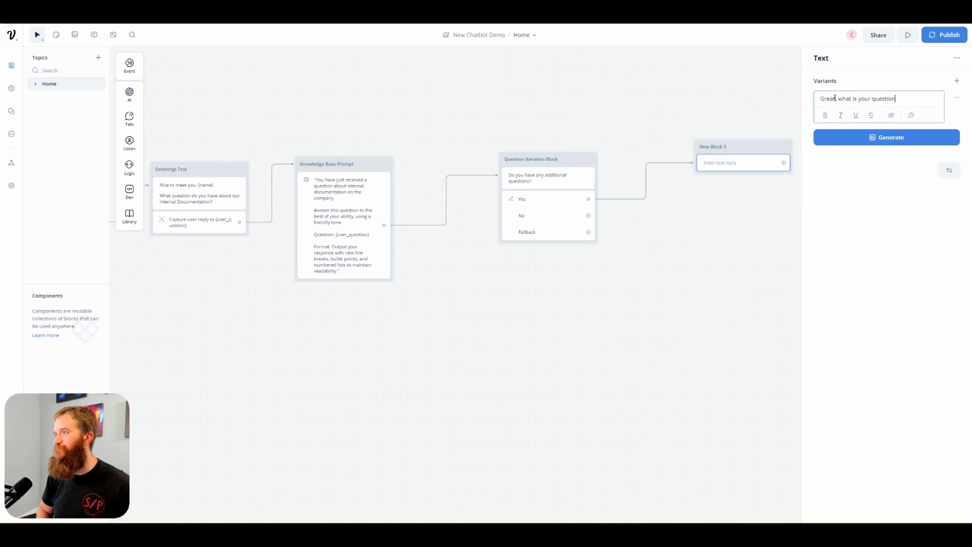
{"action": "type", "text": "?"}
{"action": "key", "text": "Return"}
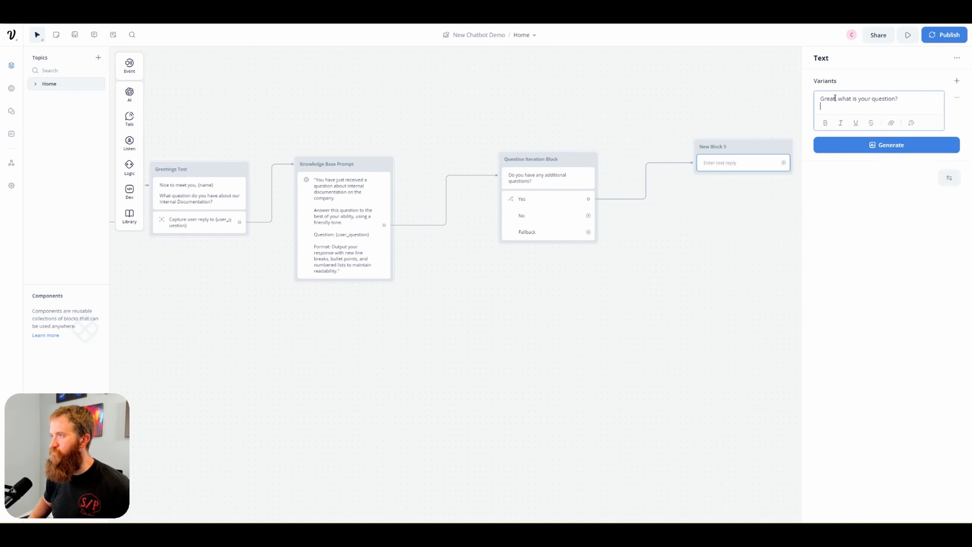
{"action": "key", "text": "BackSpace"}
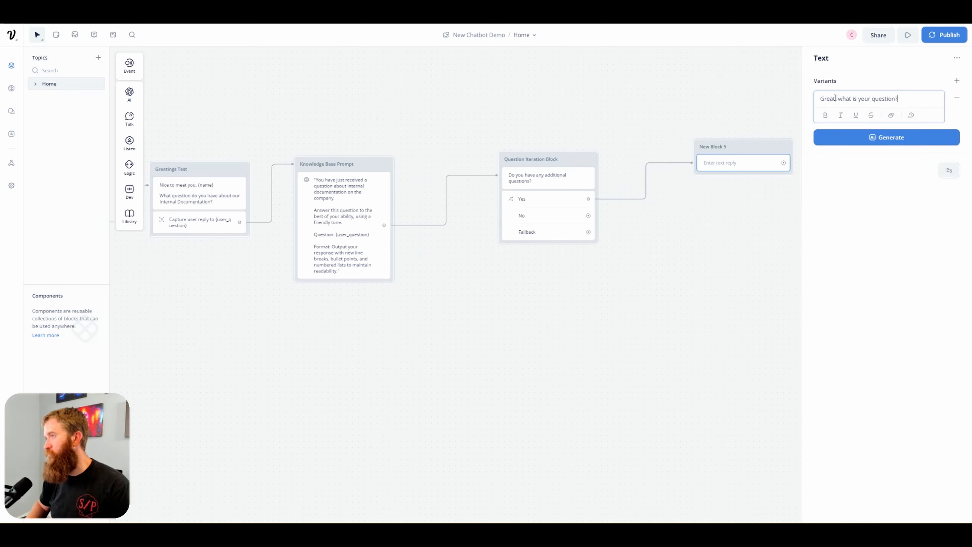
- Rename the new block on the Yes path as New question inquiry
{"action": "scroll", "coordinate": [688, 173], "scroll_direction": "right", "scroll_amount": 3}
{"action": "left_click", "coordinate": [684, 139]}
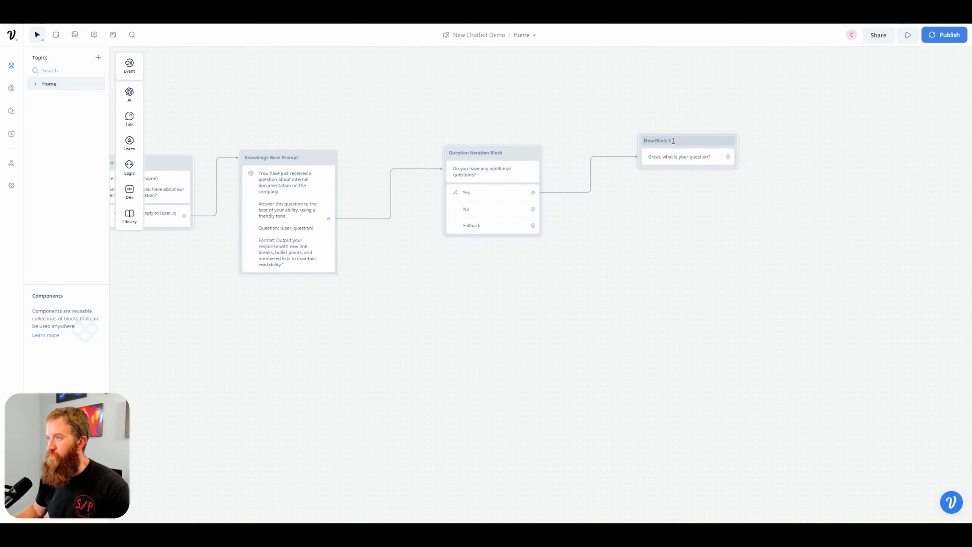
{"action": "double_click", "coordinate": [685, 139]}
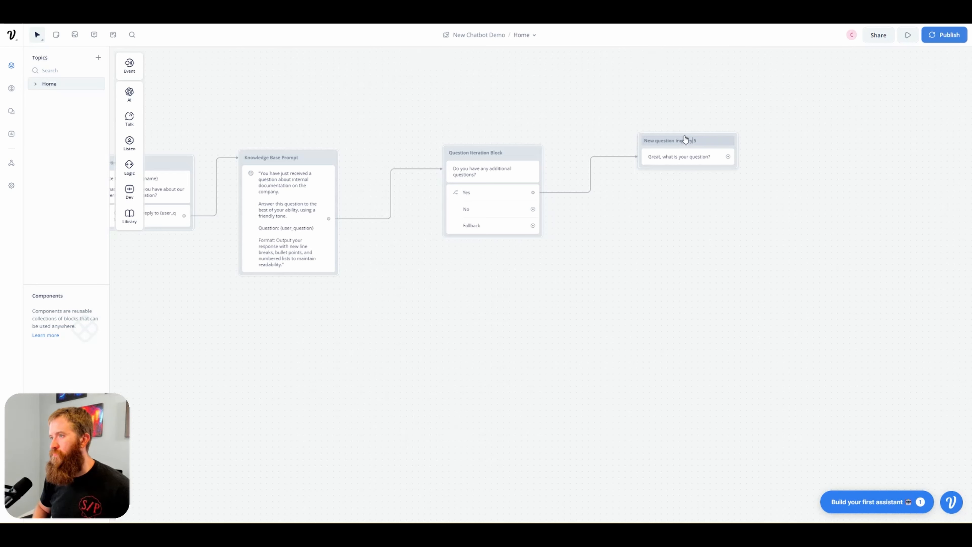
{"action": "left_click", "coordinate": [721, 203]}
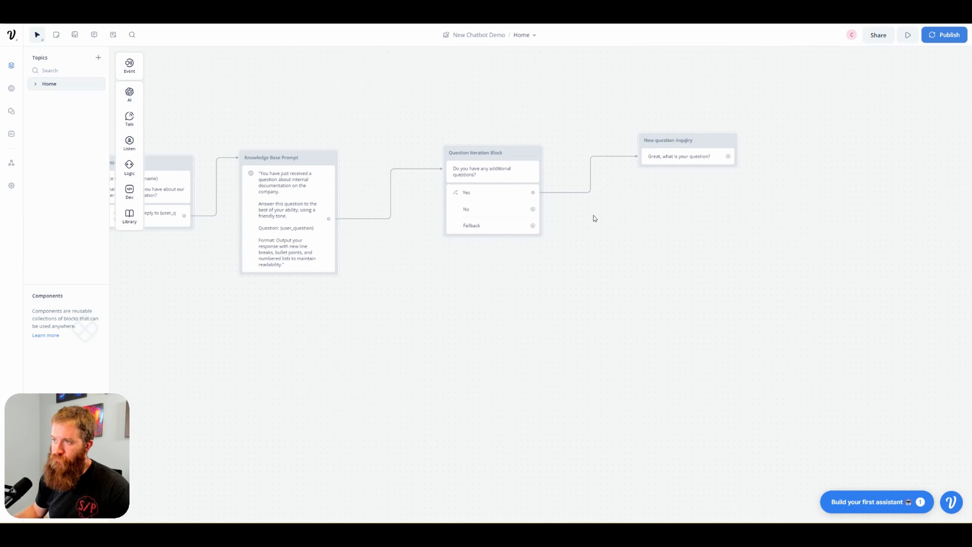
- Add a Capture step beneath the text in New question inquiry, storing the entire user reply in user_question
{"action": "left_click", "coordinate": [720, 161]}
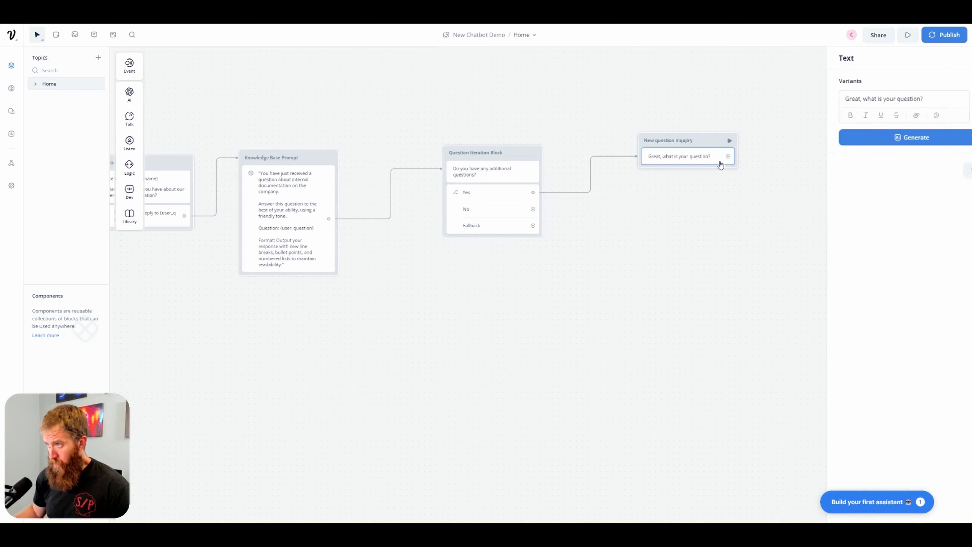
{"action": "left_click", "coordinate": [676, 185]}
{"action": "left_click", "coordinate": [697, 163]}
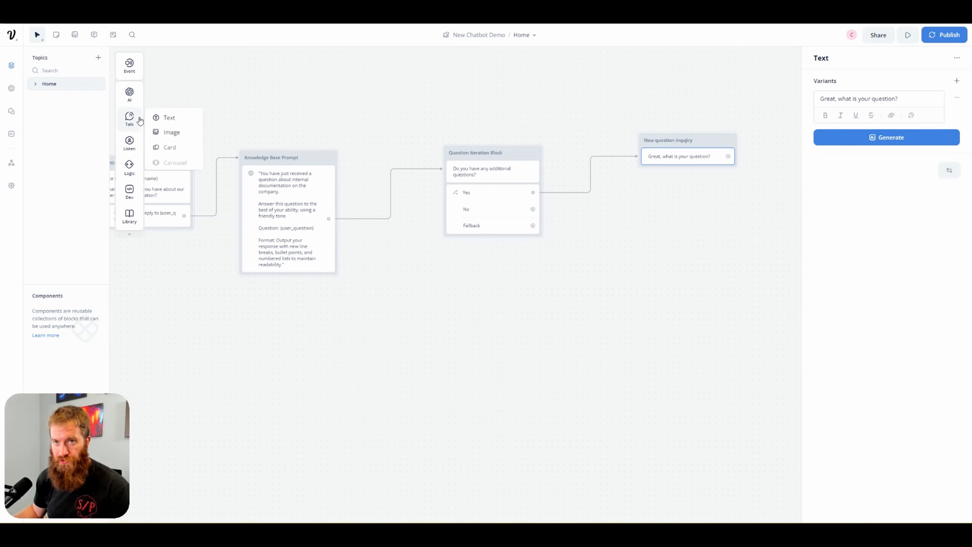
{"action": "mouse_move", "coordinate": [129, 143]}
{"action": "left_click_drag", "start_coordinate": [169, 171], "coordinate": [689, 162]}
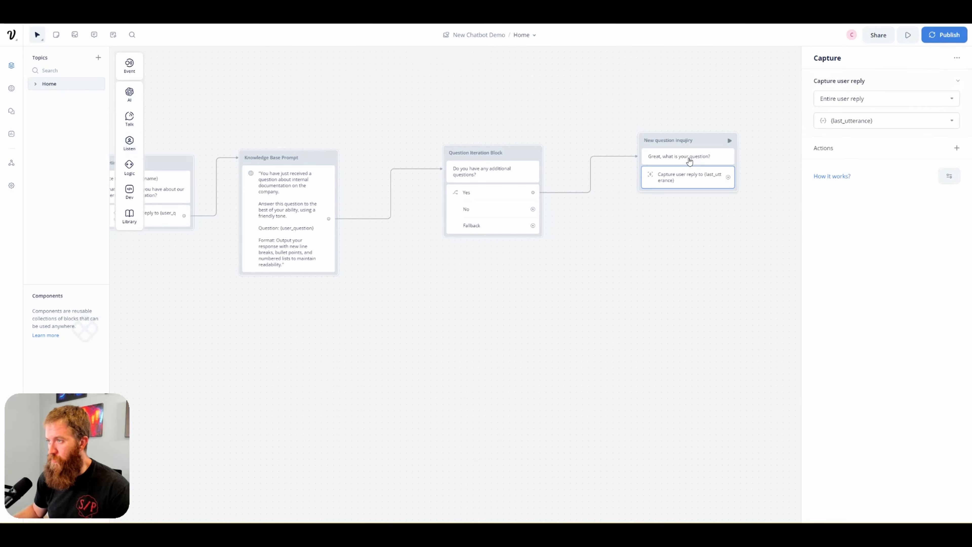
{"action": "left_click", "coordinate": [951, 122]}
{"action": "scroll", "coordinate": [865, 213], "scroll_direction": "down", "scroll_amount": 2}
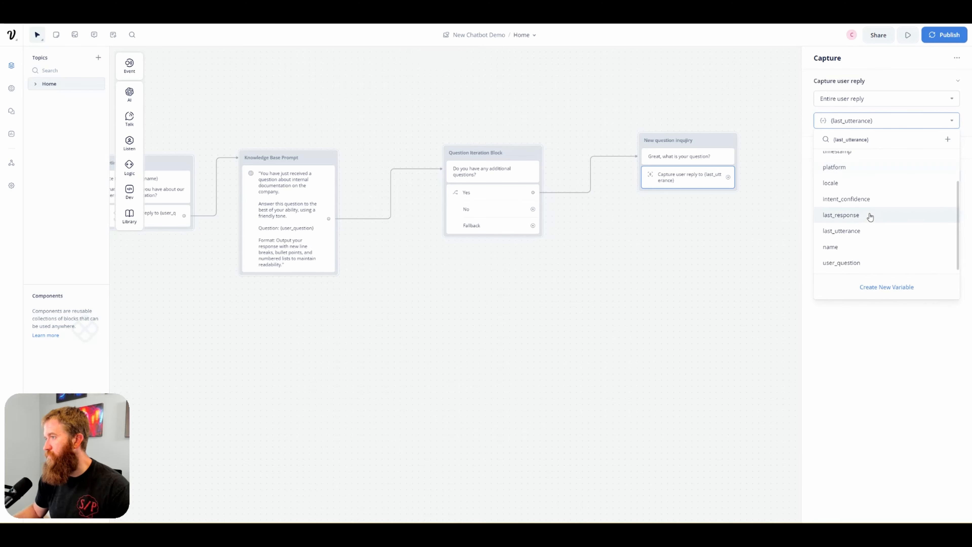
{"action": "left_click", "coordinate": [842, 264]}
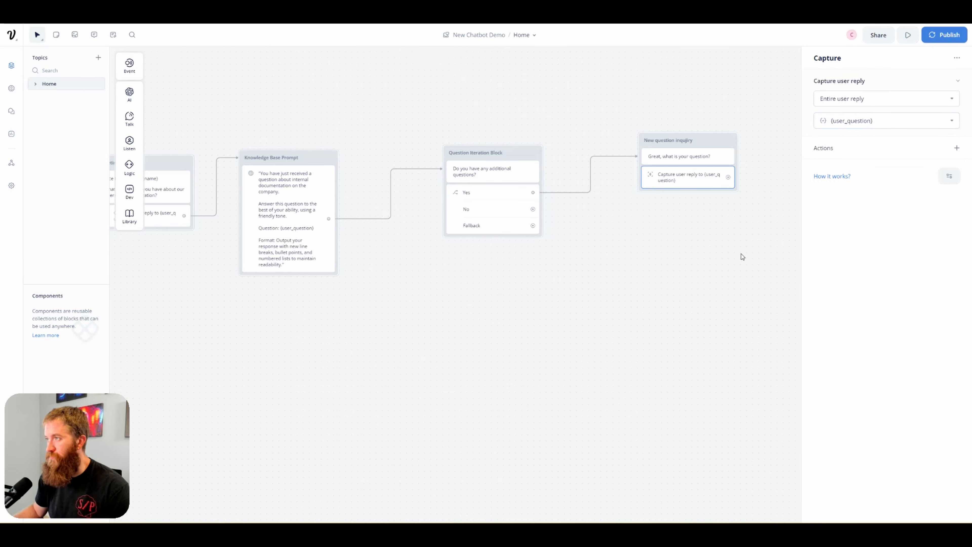
{"action": "left_click", "coordinate": [739, 257]}
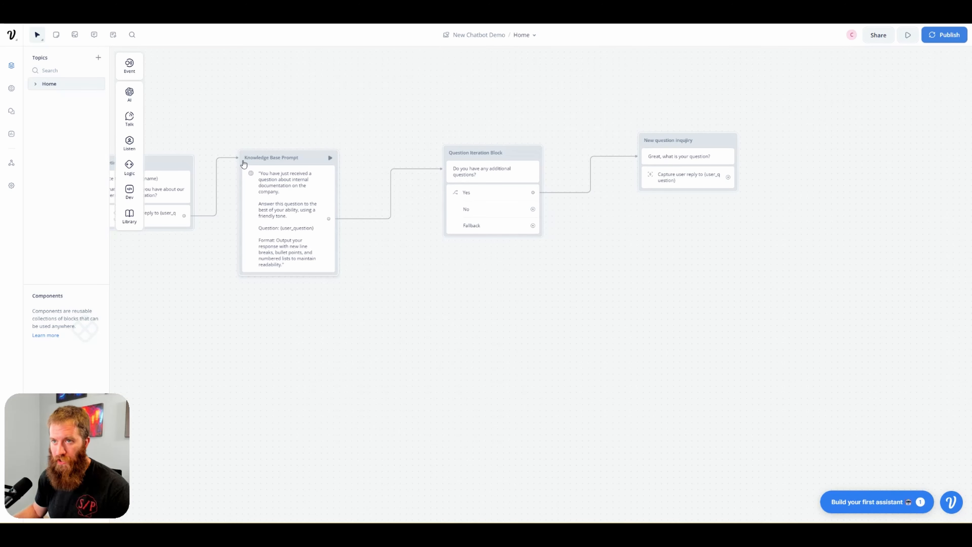
- Connect the Capture output of New question inquiry back to the Knowledge Base Prompt block
{"action": "left_click_drag", "start_coordinate": [201, 314], "coordinate": [298, 315]}
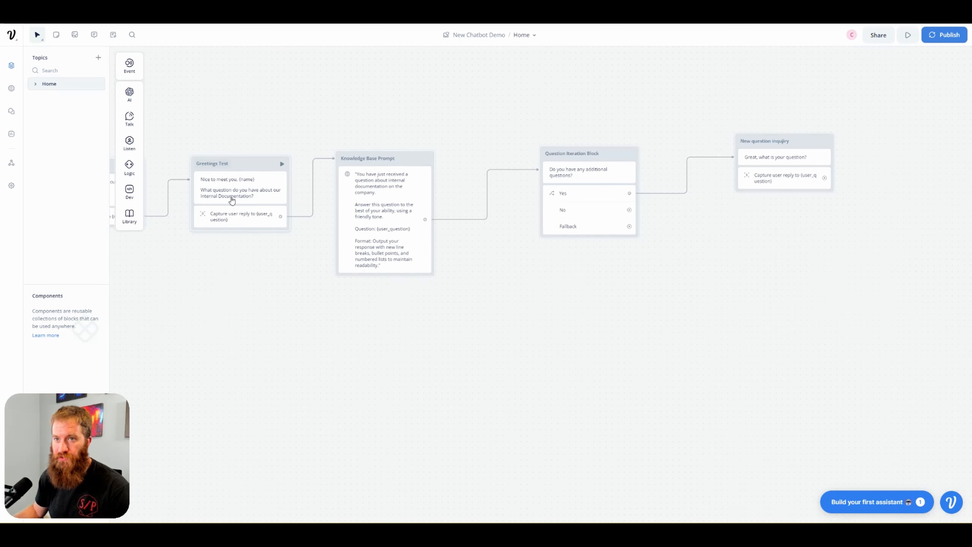
{"action": "left_click_drag", "start_coordinate": [200, 262], "coordinate": [241, 260]}
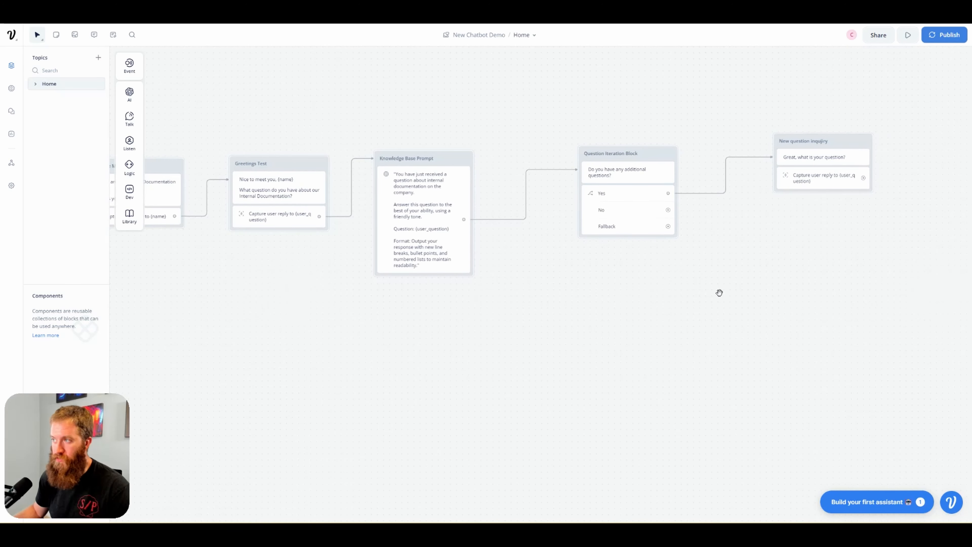
{"action": "scroll", "coordinate": [766, 245], "scroll_direction": "right", "scroll_amount": 3}
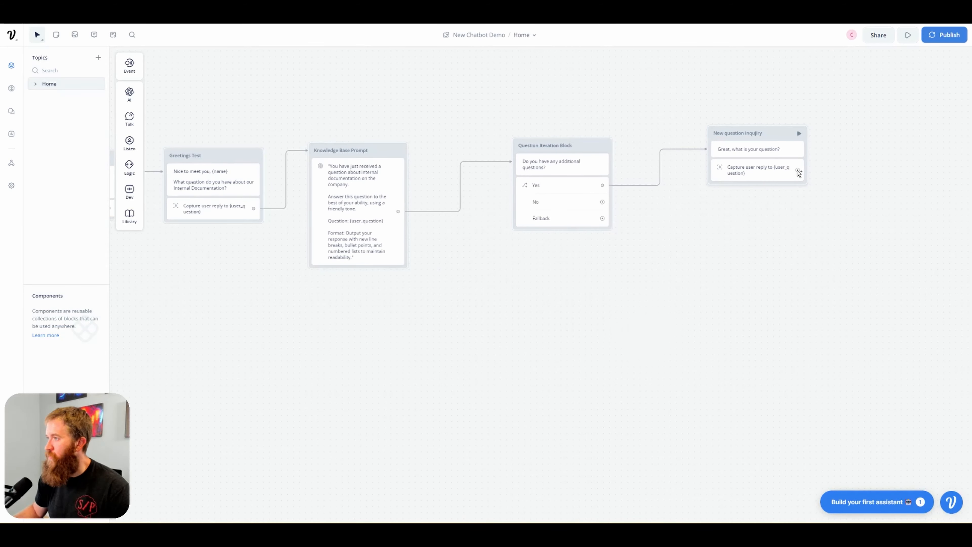
{"action": "left_click_drag", "start_coordinate": [798, 170], "coordinate": [364, 193]}
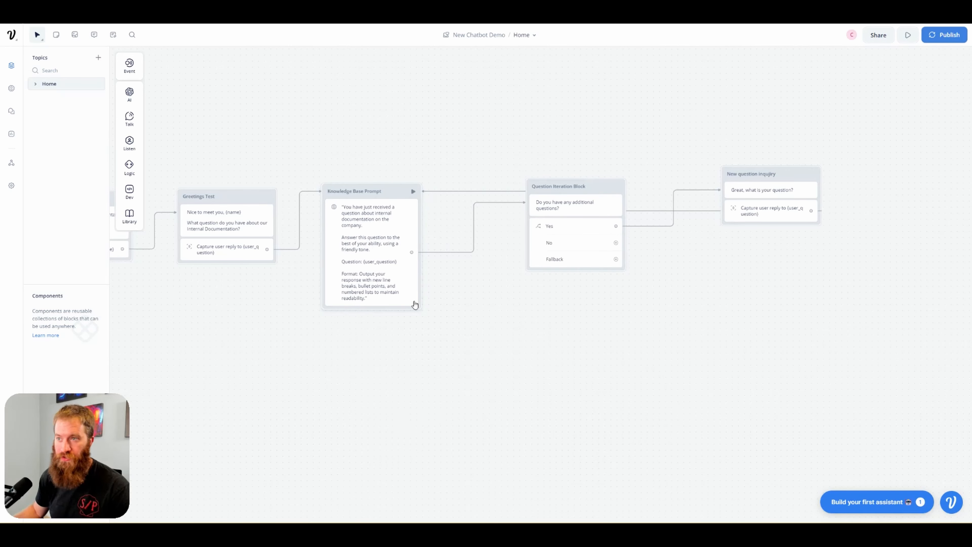
- Reroute the return connector so it leaves New question inquiry outward and runs straight below all the blocks to Knowledge Base Prompt
{"action": "left_click", "coordinate": [503, 191]}
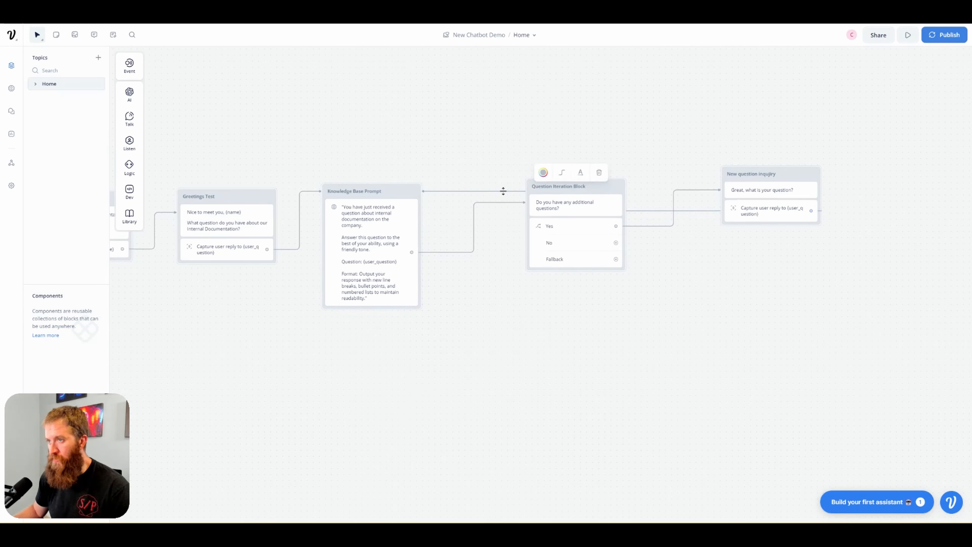
{"action": "left_click_drag", "start_coordinate": [502, 192], "coordinate": [495, 402]}
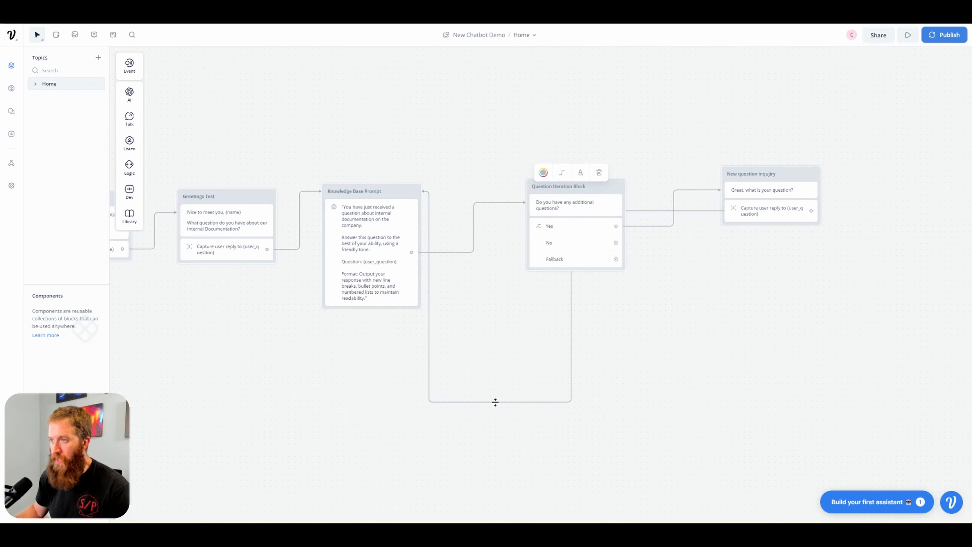
{"action": "left_click_drag", "start_coordinate": [702, 211], "coordinate": [705, 380]}
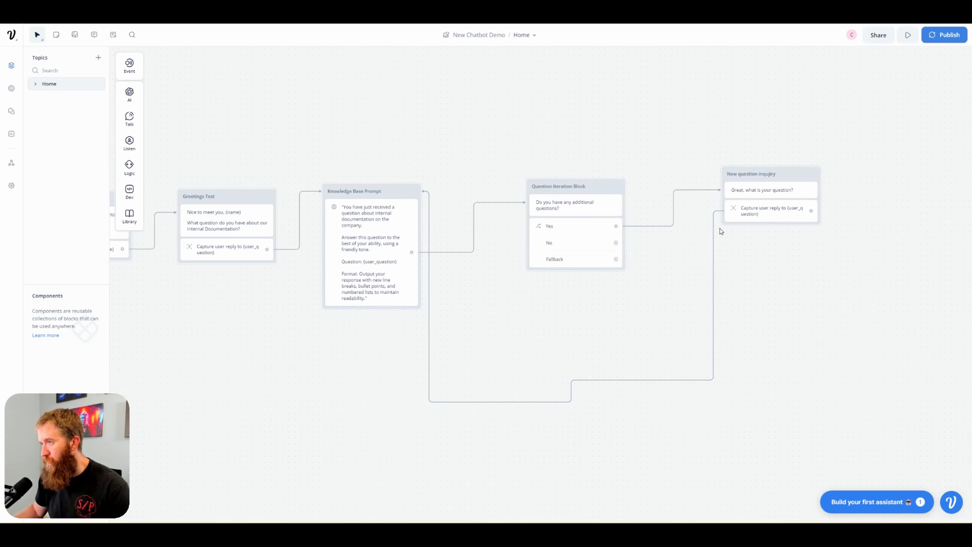
{"action": "left_click", "coordinate": [713, 261]}
{"action": "left_click_drag", "start_coordinate": [714, 260], "coordinate": [812, 306]}
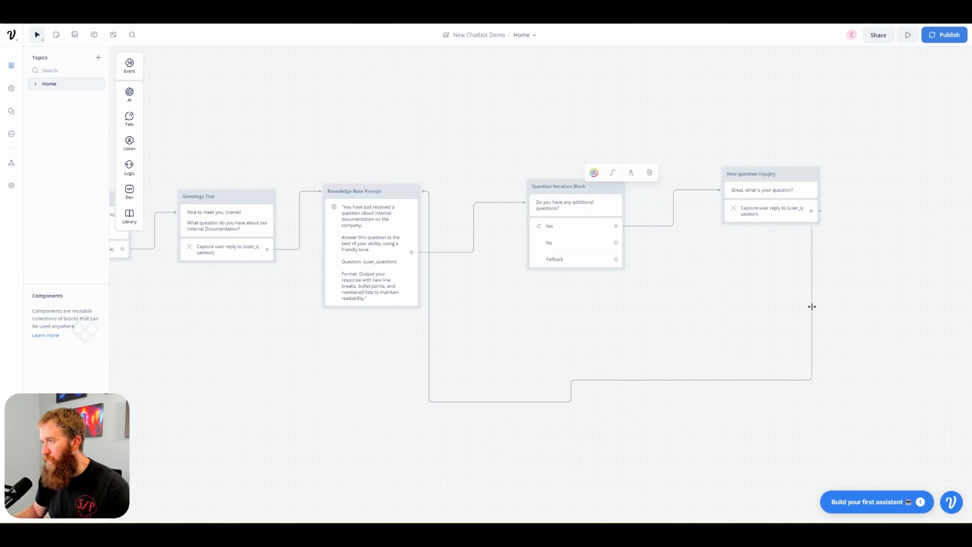
{"action": "left_click_drag", "start_coordinate": [811, 271], "coordinate": [877, 272]}
{"action": "left_click_drag", "start_coordinate": [616, 380], "coordinate": [617, 401]}
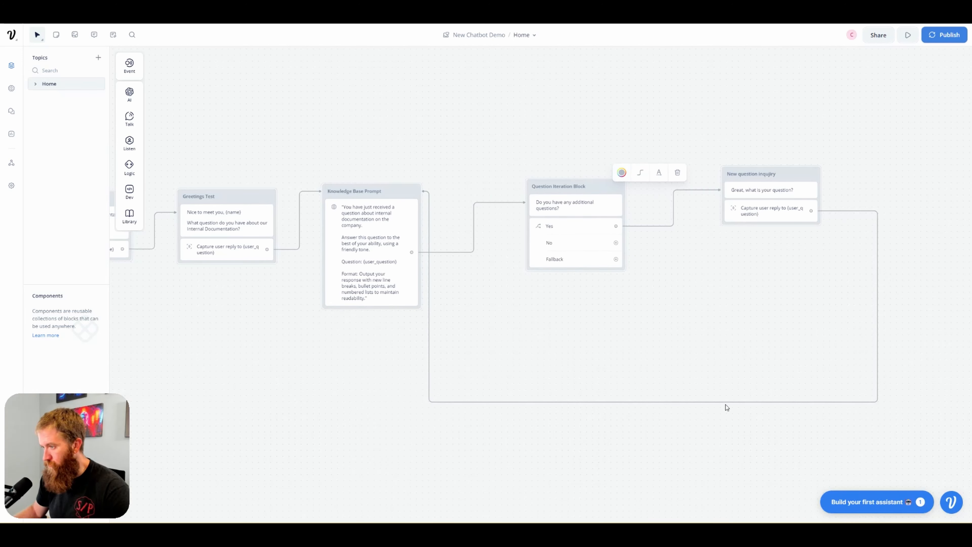
- Color the return connector to Knowledge Base Prompt with the crimson red theme
{"action": "left_click", "coordinate": [622, 172]}
{"action": "left_click", "coordinate": [634, 225]}
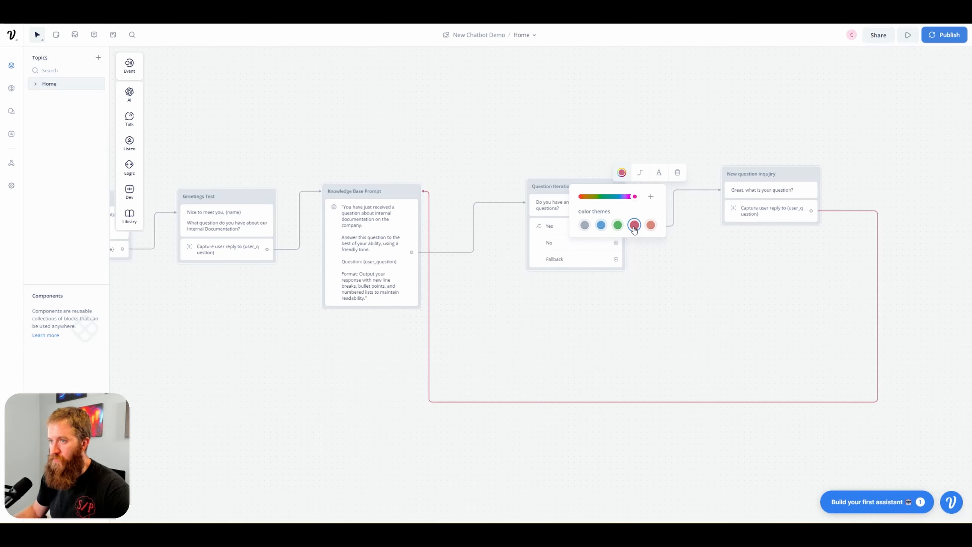
{"action": "left_click", "coordinate": [671, 353]}
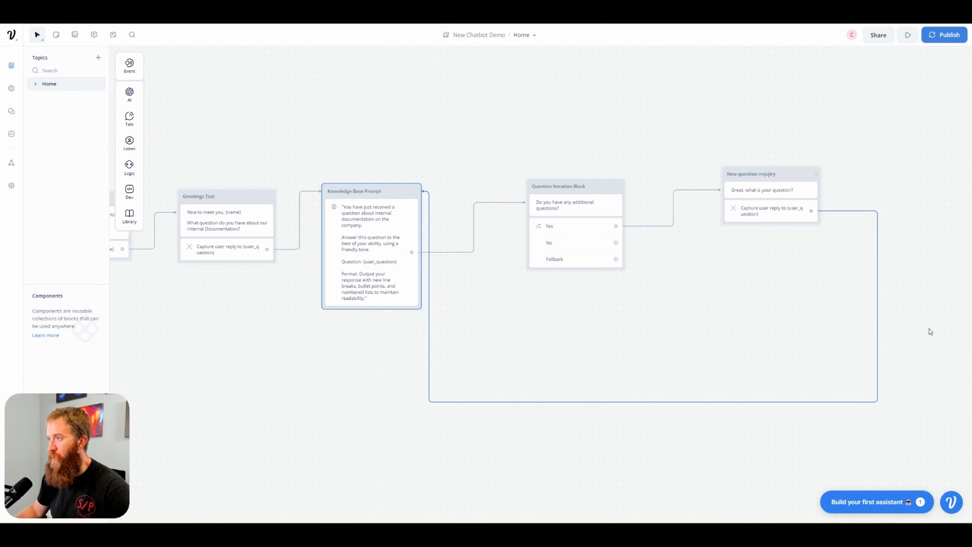
- Review the whole conversation flow from Start to New question inquiry and open the Question Iteration Block's Choice step
{"action": "left_click_drag", "start_coordinate": [379, 377], "coordinate": [454, 332]}
{"action": "scroll", "coordinate": [537, 309], "scroll_direction": "down", "scroll_amount": 10}
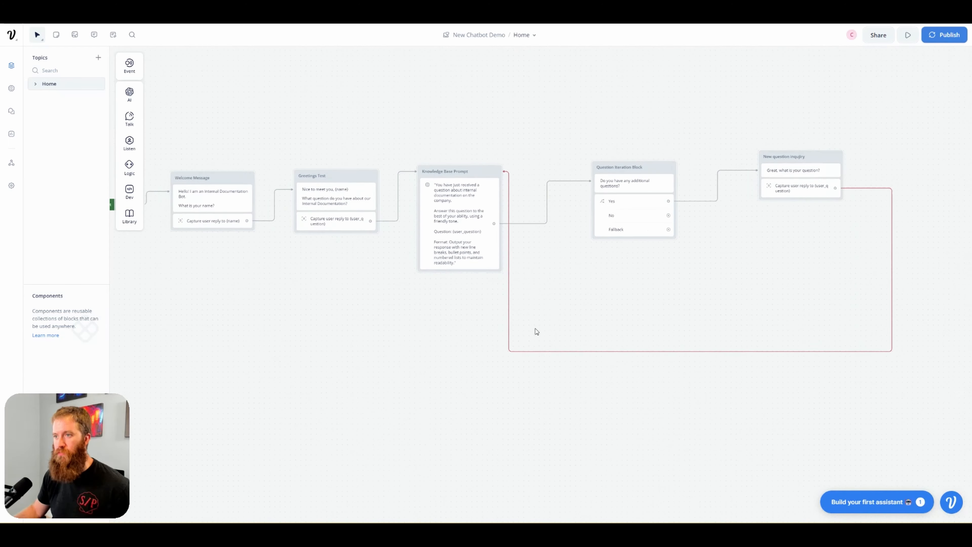
{"action": "scroll", "coordinate": [605, 333], "scroll_direction": "up", "scroll_amount": 8}
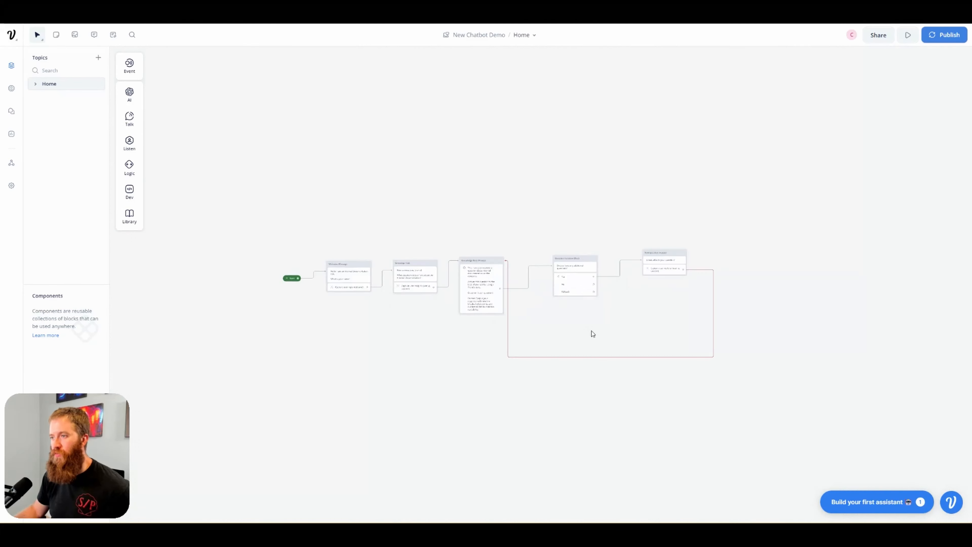
{"action": "left_click", "coordinate": [462, 224]}
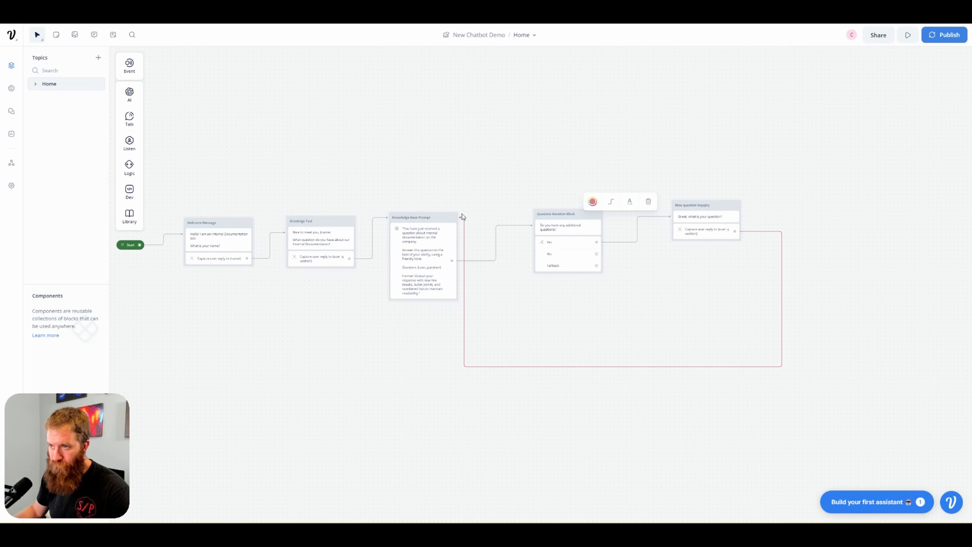
{"action": "left_click", "coordinate": [600, 329]}
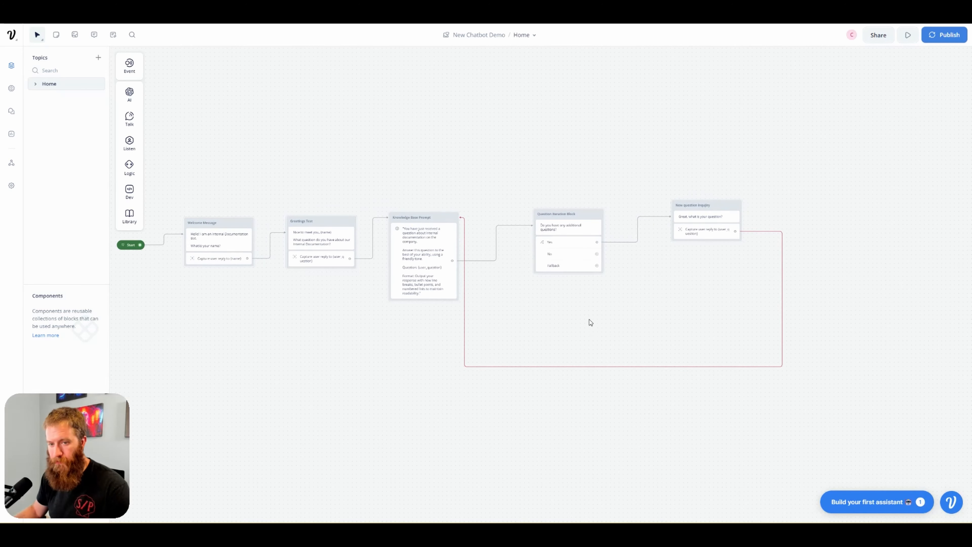
{"action": "scroll", "coordinate": [574, 304], "scroll_direction": "up", "scroll_amount": 3}
{"action": "left_click_drag", "start_coordinate": [564, 304], "coordinate": [696, 357]}
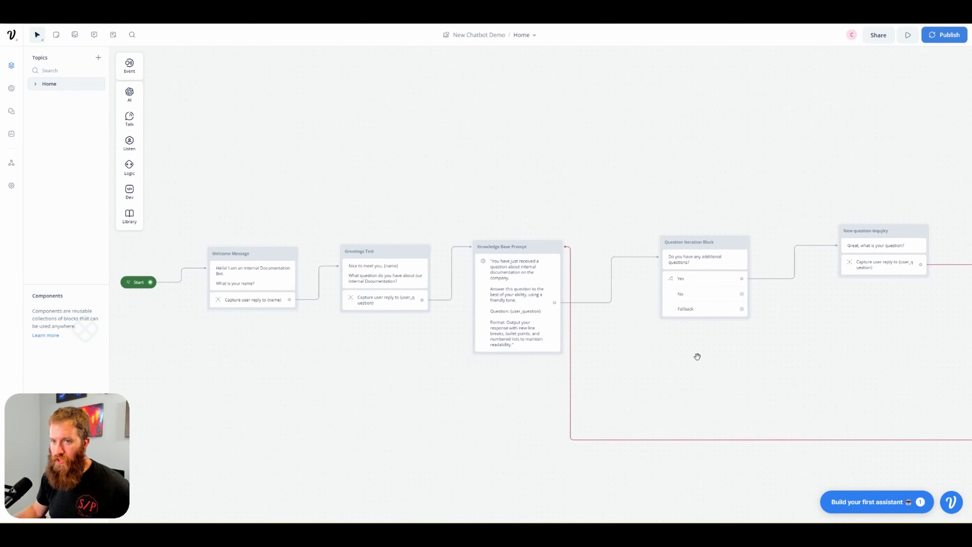
{"action": "left_click", "coordinate": [703, 276]}
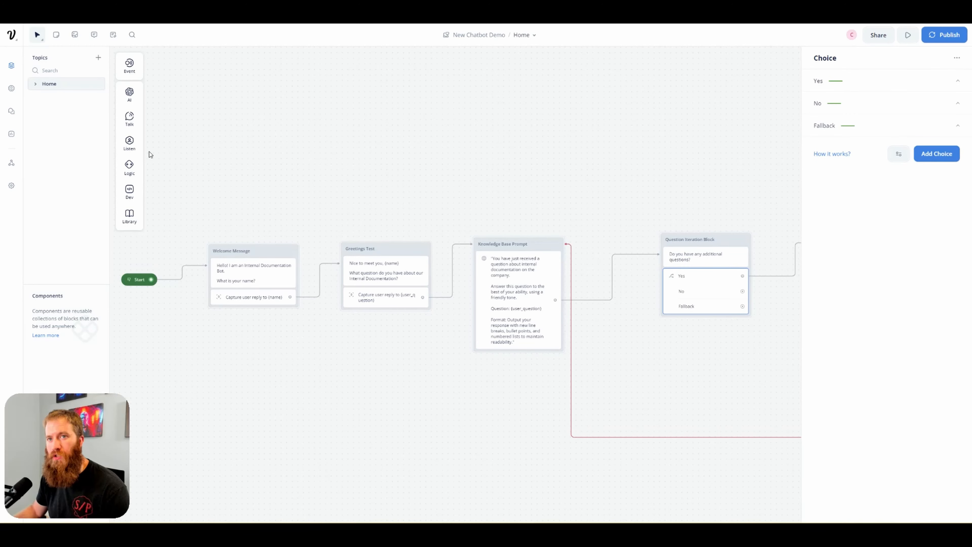
- Examine the Yes option of the Question Iteration Block's Choice step and its place in the conversation flow
{"action": "mouse_move", "coordinate": [130, 142]}
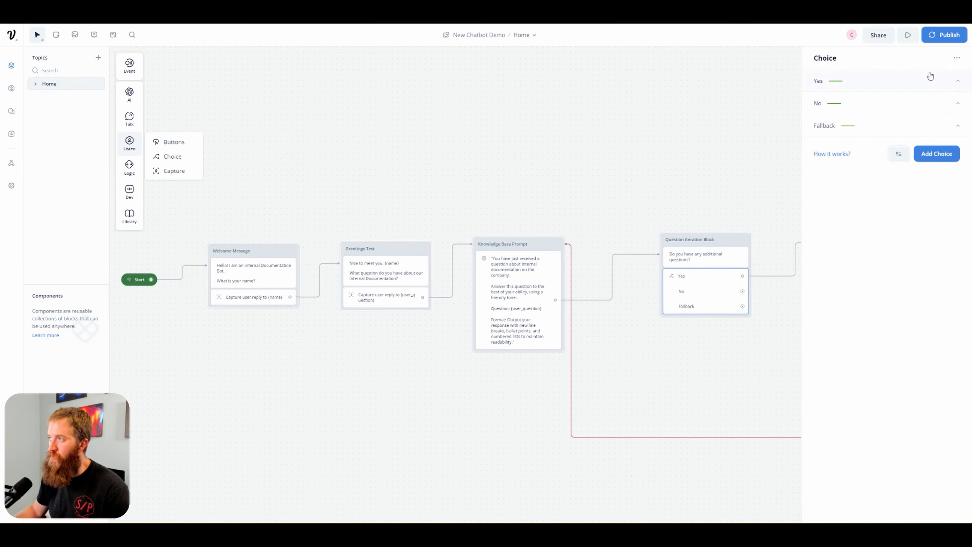
{"action": "left_click", "coordinate": [958, 83]}
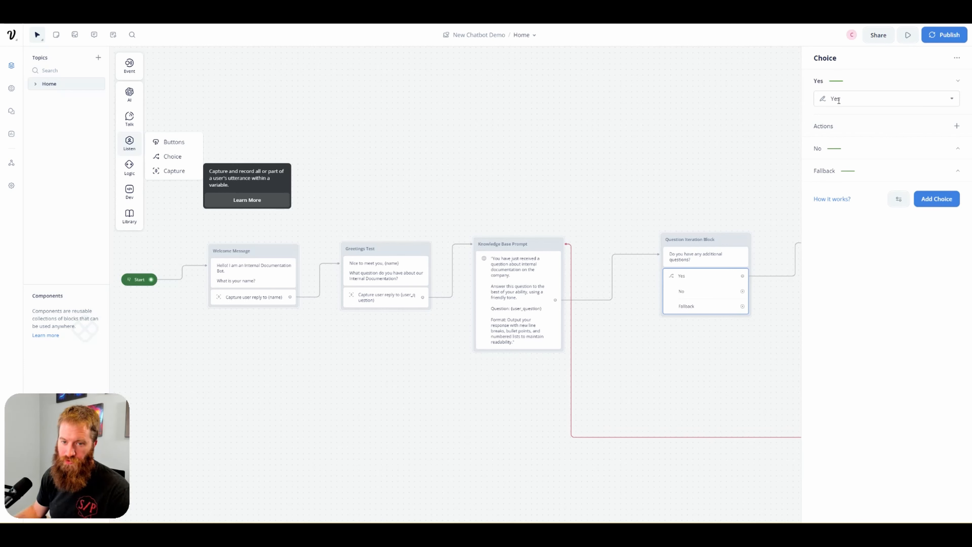
{"action": "left_click", "coordinate": [958, 82]}
{"action": "left_click", "coordinate": [959, 83]}
{"action": "left_click_drag", "start_coordinate": [782, 322], "coordinate": [697, 300]}
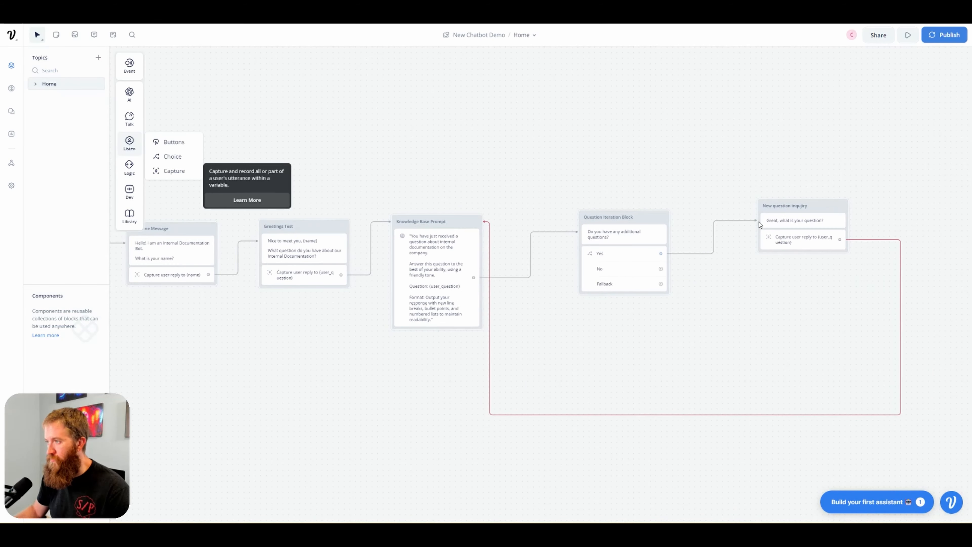
{"action": "left_click_drag", "start_coordinate": [207, 389], "coordinate": [407, 395]}
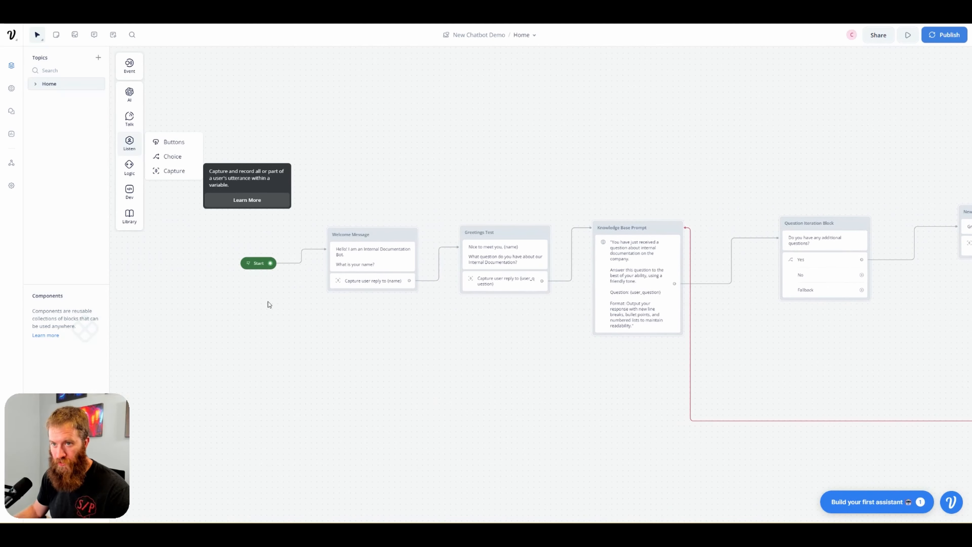
- Run a prototype test from Start, answer with the visitor's first name, and ask "What safety requirements do I need to be aware of"
{"action": "left_click", "coordinate": [250, 267]}
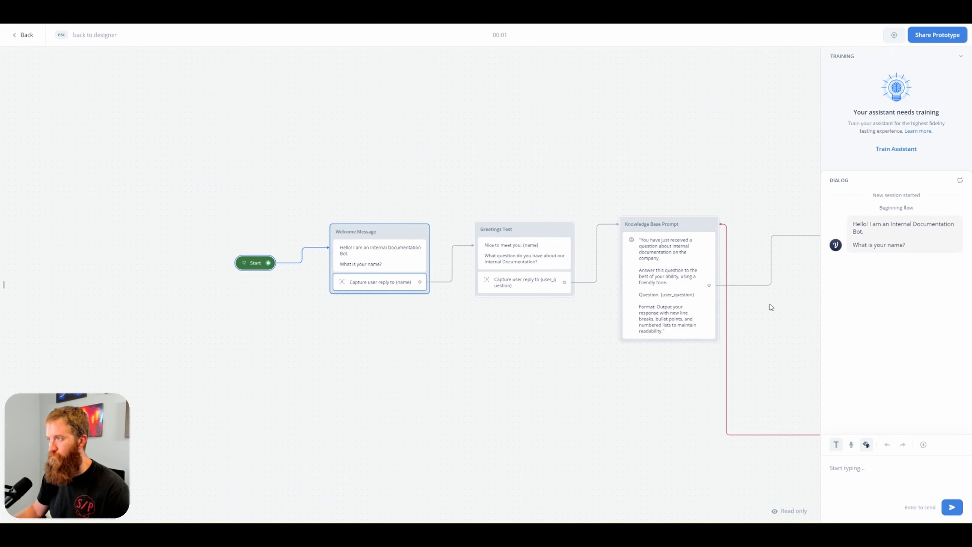
{"action": "type", "text": "Conner"}
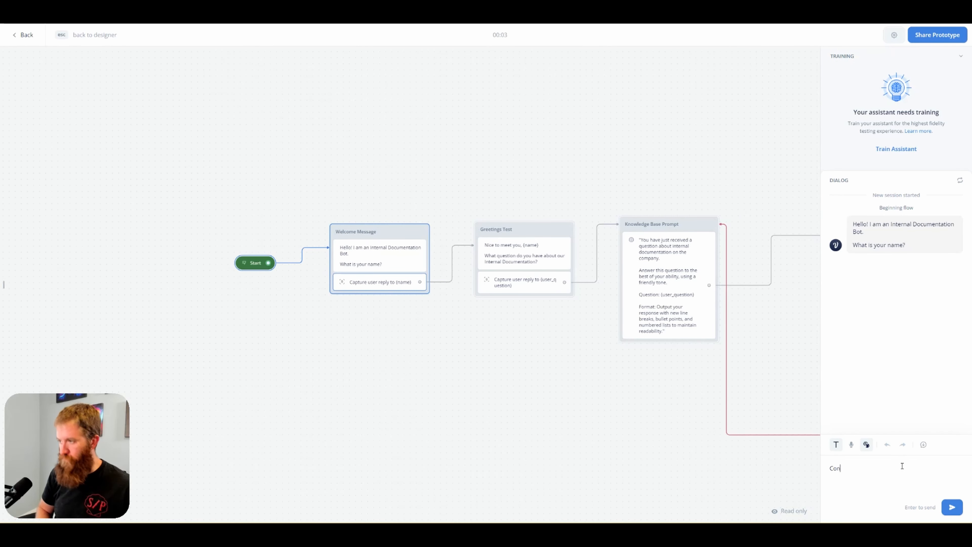
{"action": "key", "text": "Return"}
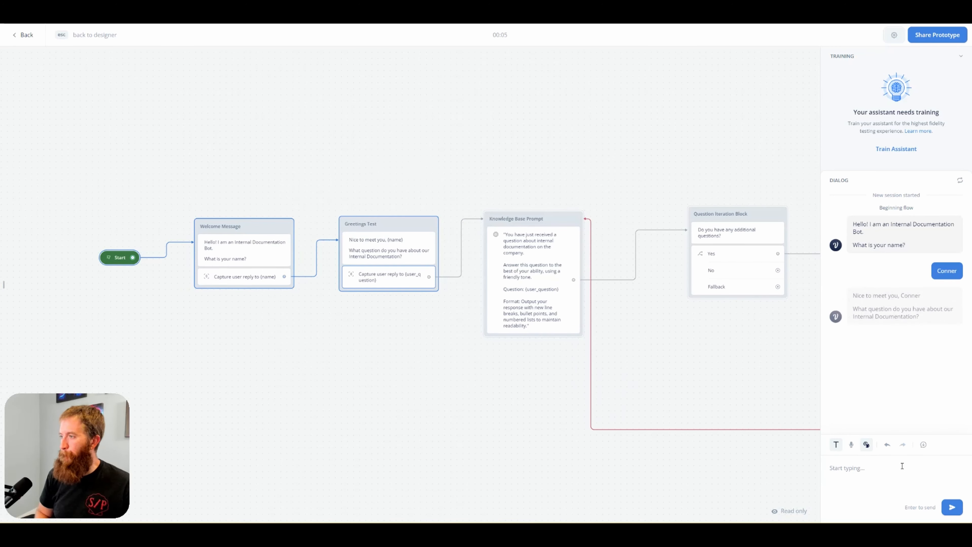
{"action": "type", "text": "what safety requirements do i need"}
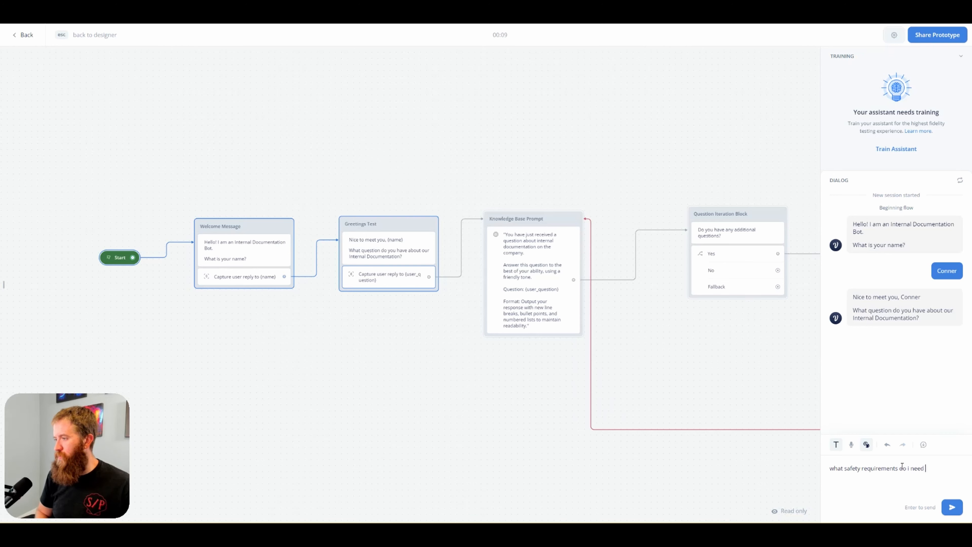
{"action": "type", "text": " of"}
{"action": "key", "text": "Return"}
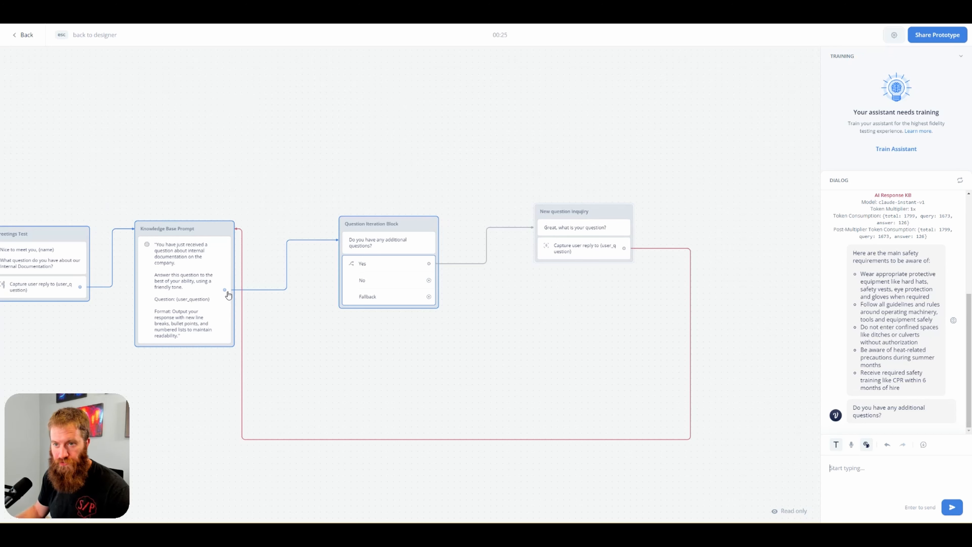
- Answer "yes" to the additional questions prompt and ask the bot "what uniform do i need to wear"
{"action": "left_click_drag", "start_coordinate": [186, 169], "coordinate": [229, 171]}
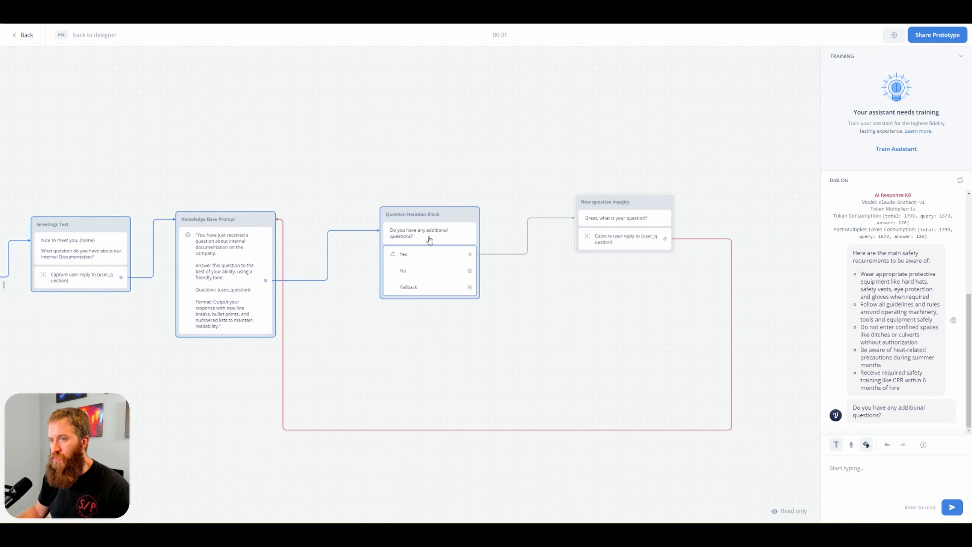
{"action": "type", "text": "yes"}
{"action": "key", "text": "Return"}
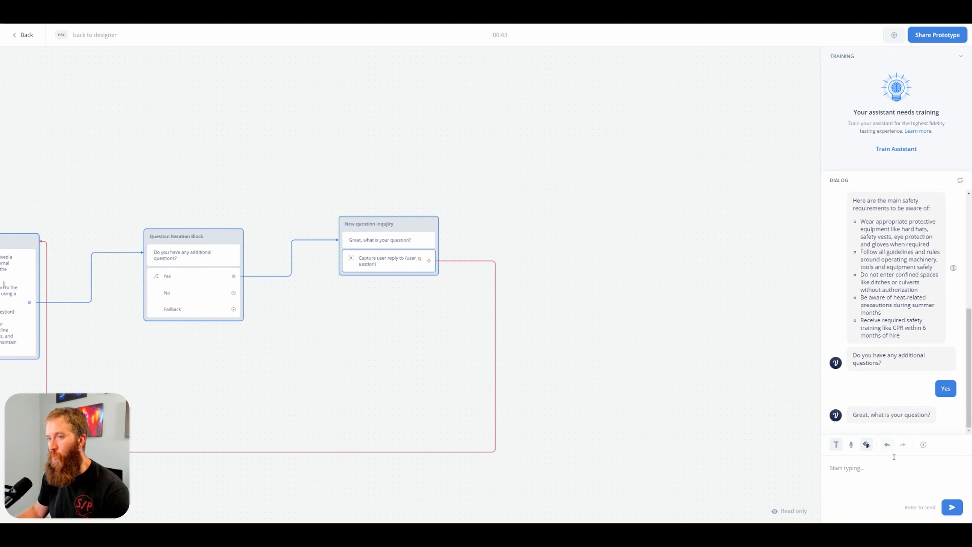
{"action": "type", "text": "what uniform"}
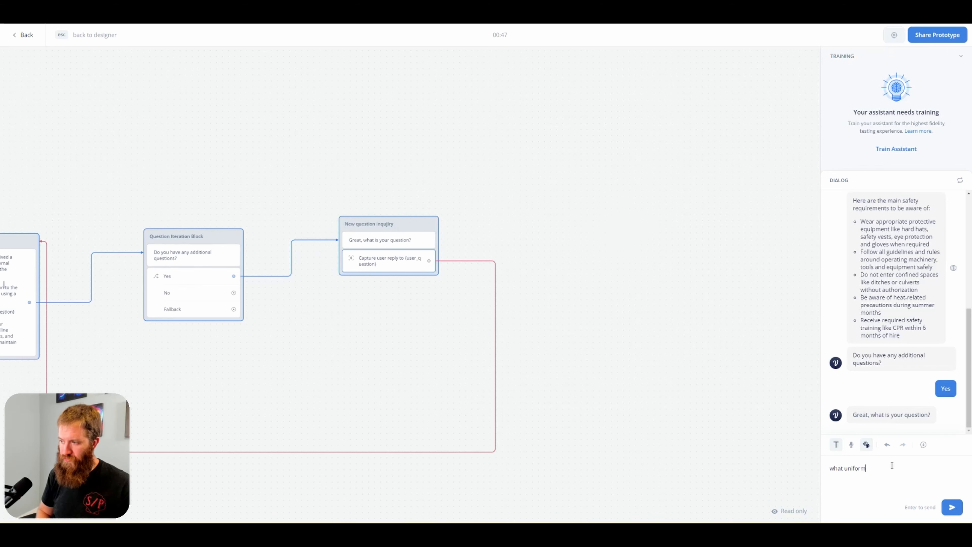
{"action": "type", "text": " do i need to wea"}
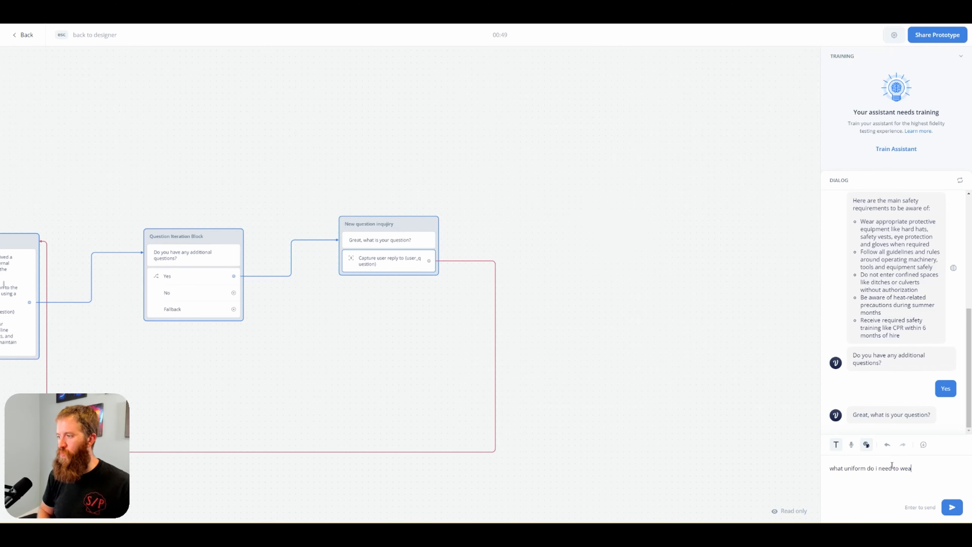
{"action": "type", "text": "r"}
{"action": "key", "text": "Return"}
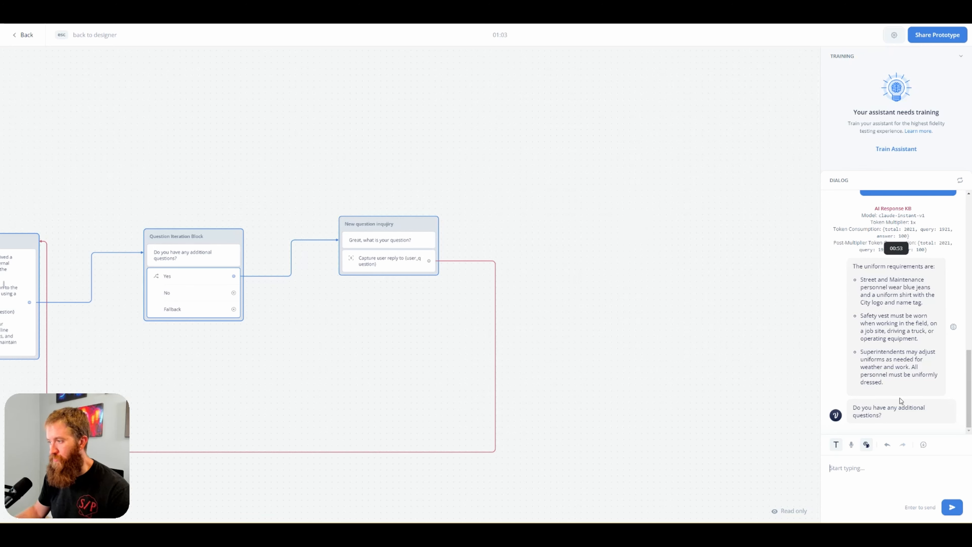
- Compare the bot's safety and uniform answers in the test dialog with the looped flow, and return to the designer
{"action": "scroll", "coordinate": [896, 380], "scroll_direction": "up", "scroll_amount": 1}
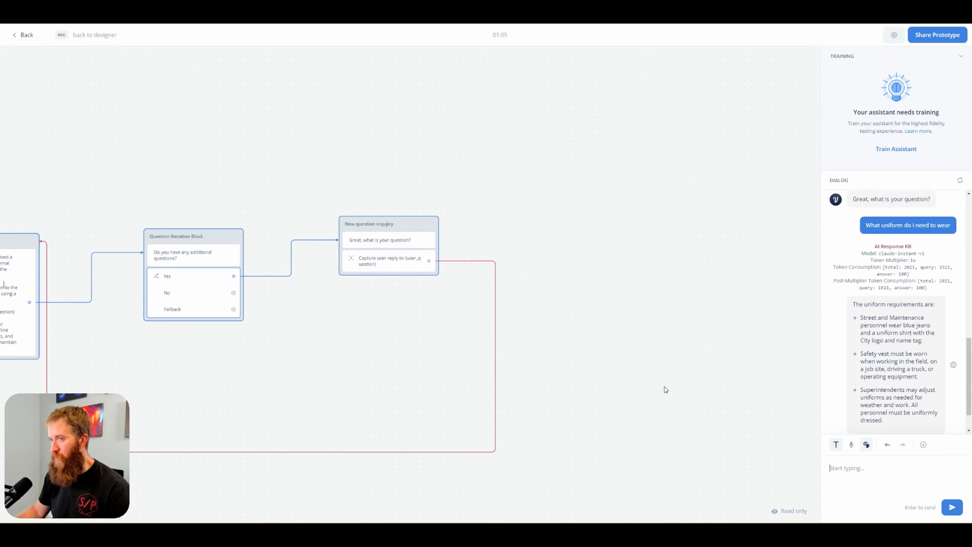
{"action": "left_click_drag", "start_coordinate": [610, 372], "coordinate": [813, 318]}
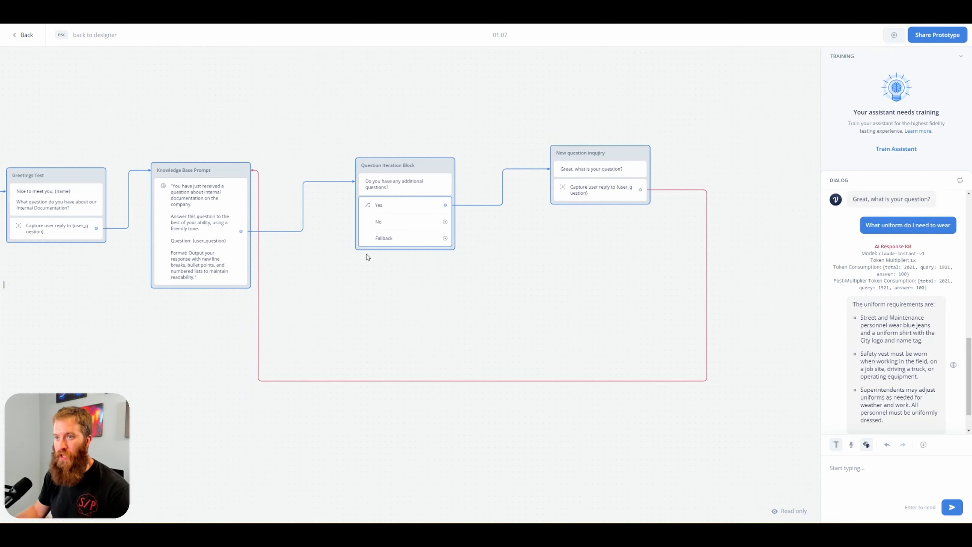
{"action": "scroll", "coordinate": [922, 336], "scroll_direction": "up", "scroll_amount": 7}
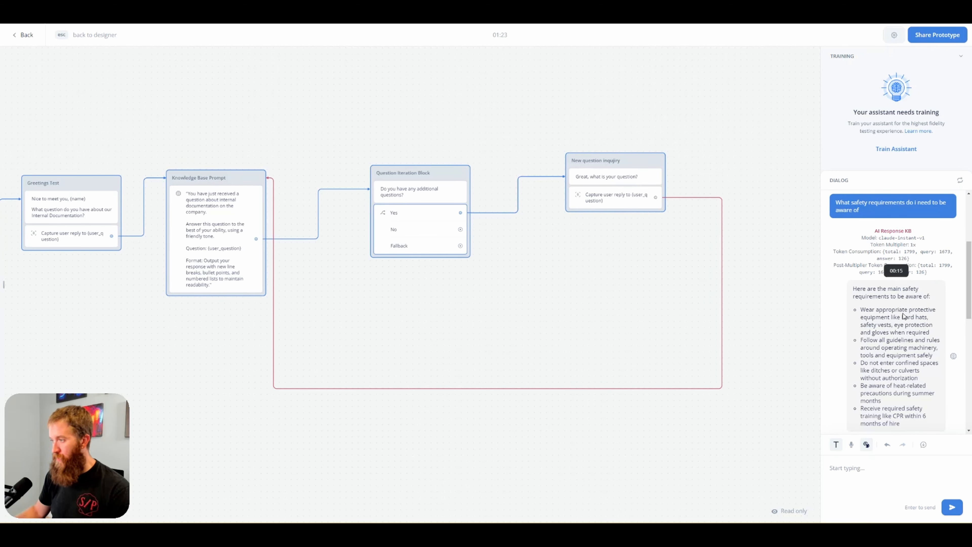
{"action": "scroll", "coordinate": [913, 344], "scroll_direction": "down", "scroll_amount": 10}
{"action": "scroll", "coordinate": [913, 344], "scroll_direction": "up", "scroll_amount": 3}
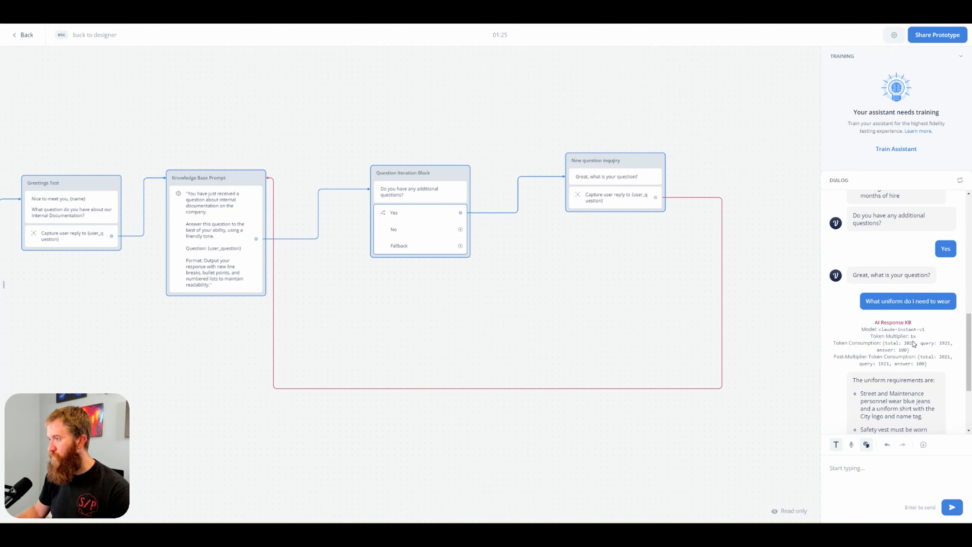
{"action": "scroll", "coordinate": [907, 320], "scroll_direction": "down", "scroll_amount": 1}
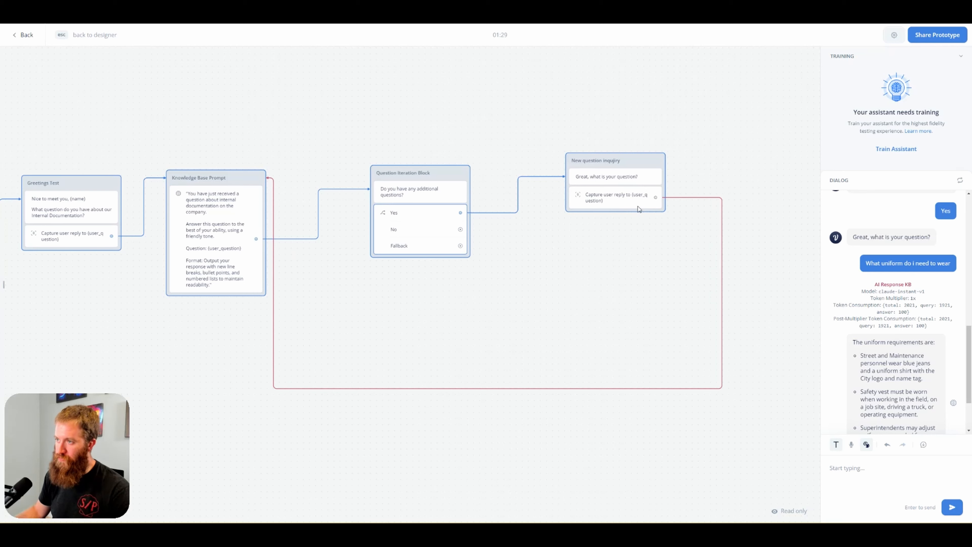
{"action": "key", "text": "Escape"}
{"action": "left_click", "coordinate": [579, 286]}
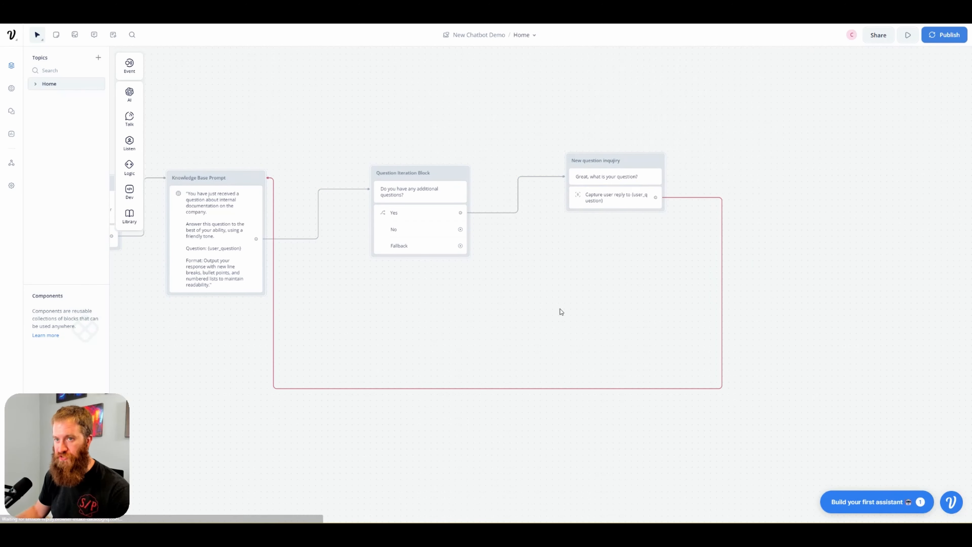
- Review the Knowledge Base Prompt's response settings, the Question Iteration Block's text and the return connector on the canvas
{"action": "left_click_drag", "start_coordinate": [559, 310], "coordinate": [587, 286]}
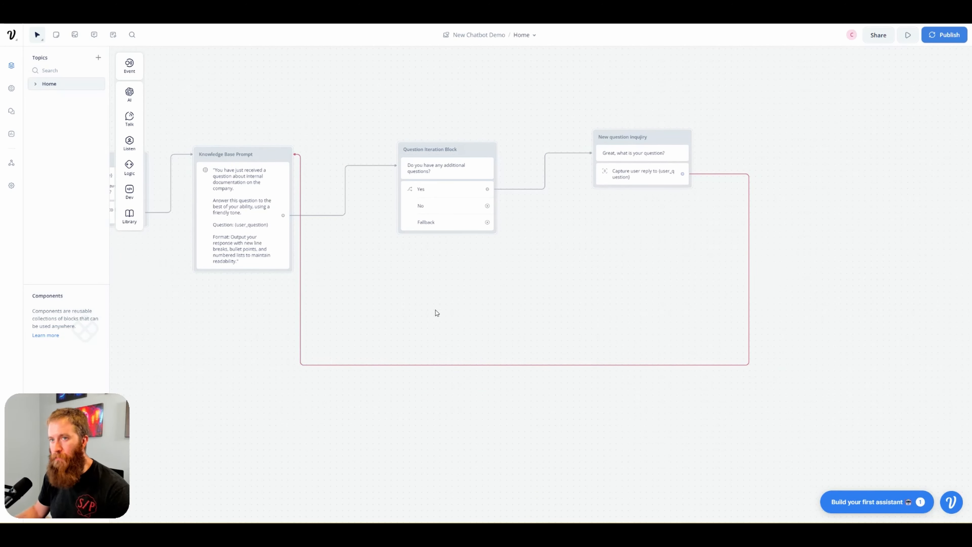
{"action": "scroll", "coordinate": [430, 241], "scroll_direction": "left", "scroll_amount": 5}
{"action": "left_click", "coordinate": [373, 160]}
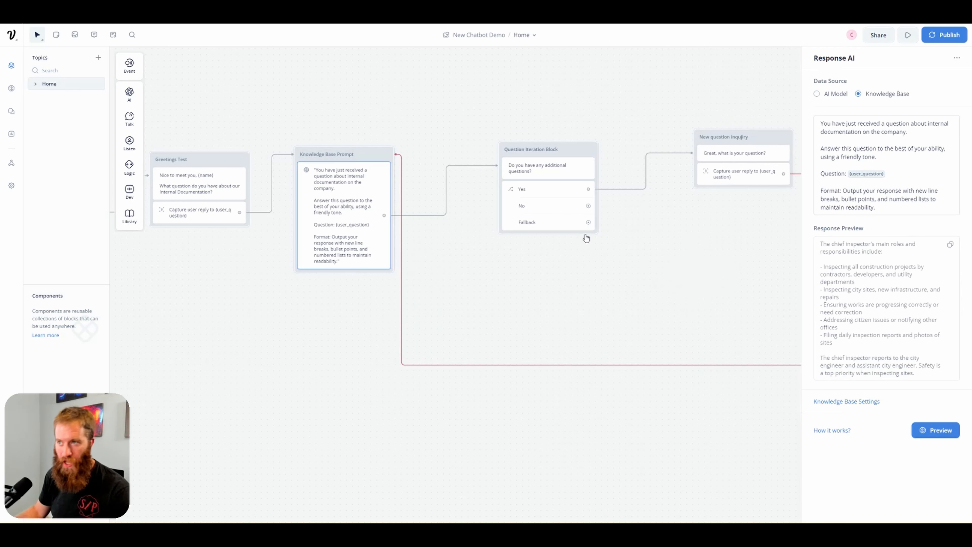
{"action": "left_click", "coordinate": [561, 169]}
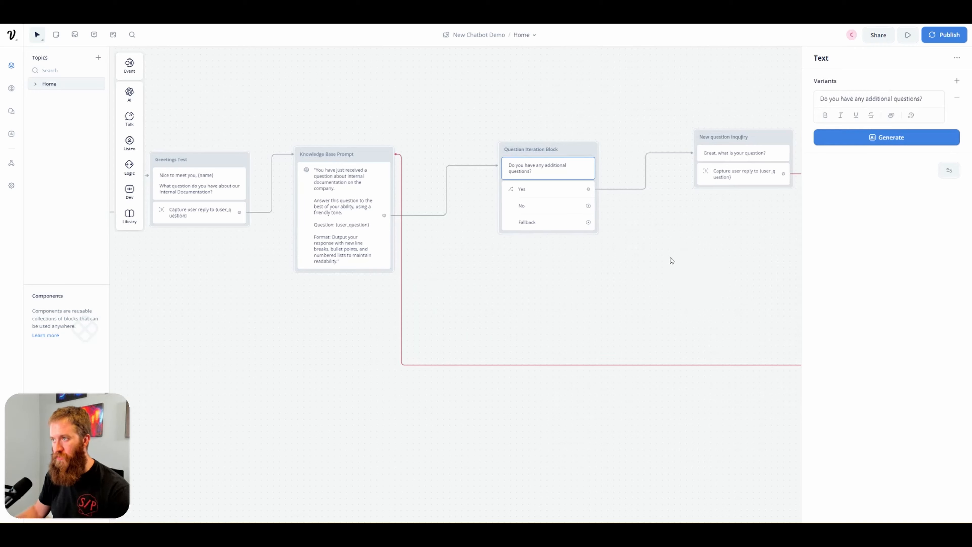
{"action": "left_click", "coordinate": [693, 172]}
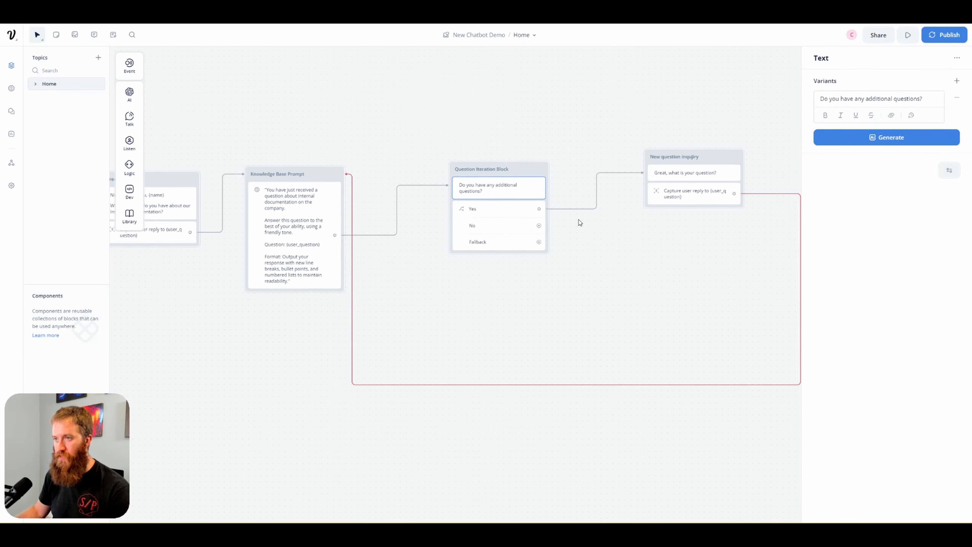
{"action": "left_click", "coordinate": [524, 184]}
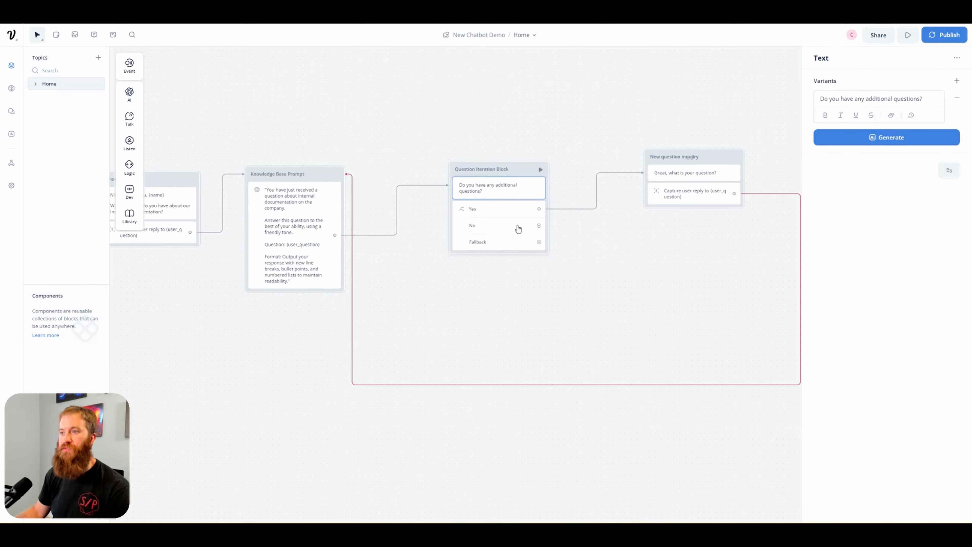
{"action": "left_click", "coordinate": [353, 209]}
- Connect the No choice of the Question Iteration Block to a new Text block placed below New question inquiry
{"action": "scroll", "coordinate": [611, 281], "scroll_direction": "right", "scroll_amount": 3}
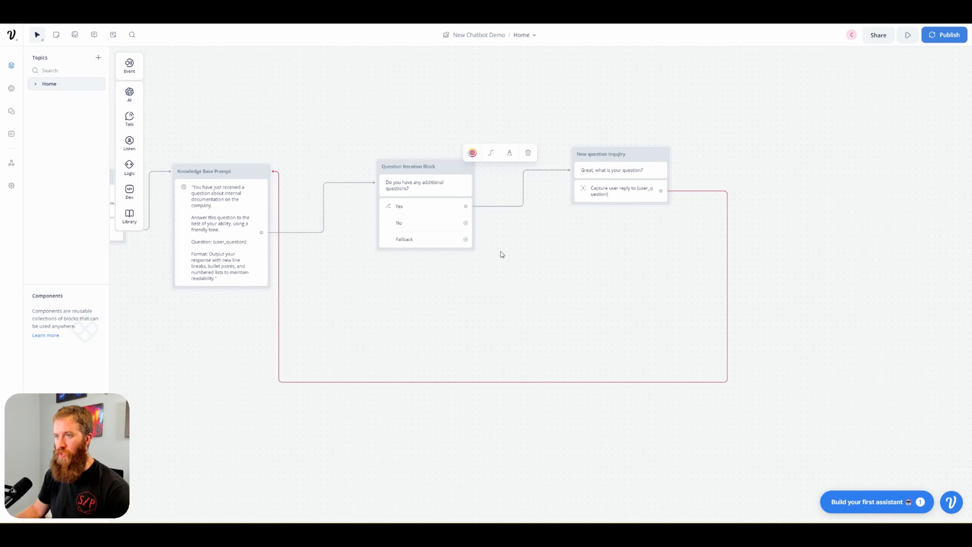
{"action": "left_click_drag", "start_coordinate": [466, 223], "coordinate": [588, 294]}
{"action": "mouse_move", "coordinate": [627, 319]}
{"action": "left_click", "coordinate": [693, 324]}
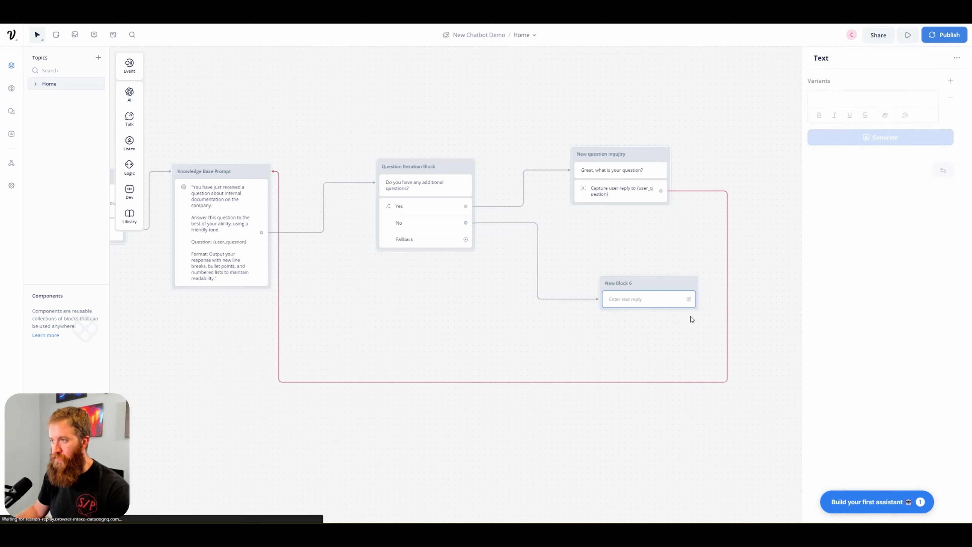
- Write the new block's message as "Great, Let me know if you need to chat again." followed by "I hope you have a great day." after a blank line
{"action": "type", "text": "Great, Let me know if"}
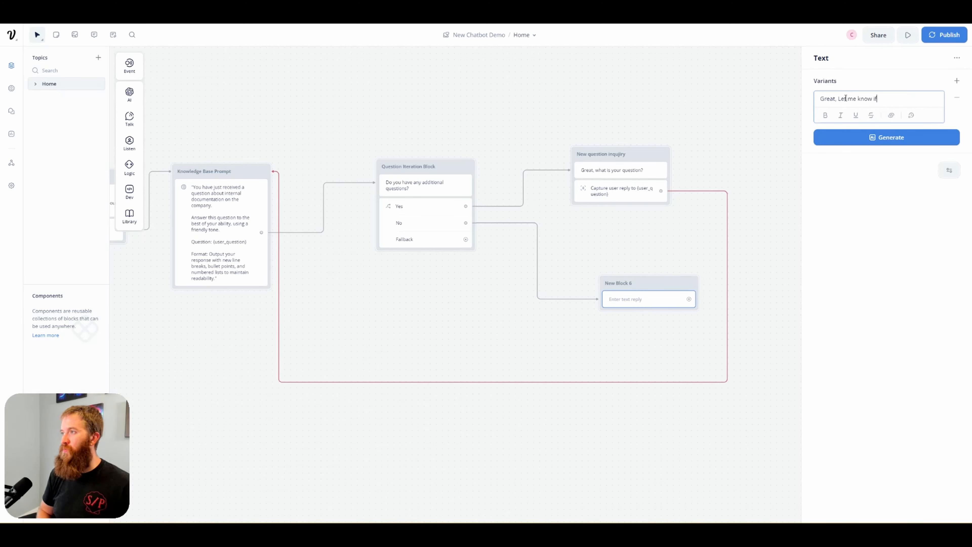
{"action": "type", "text": "to chat a"}
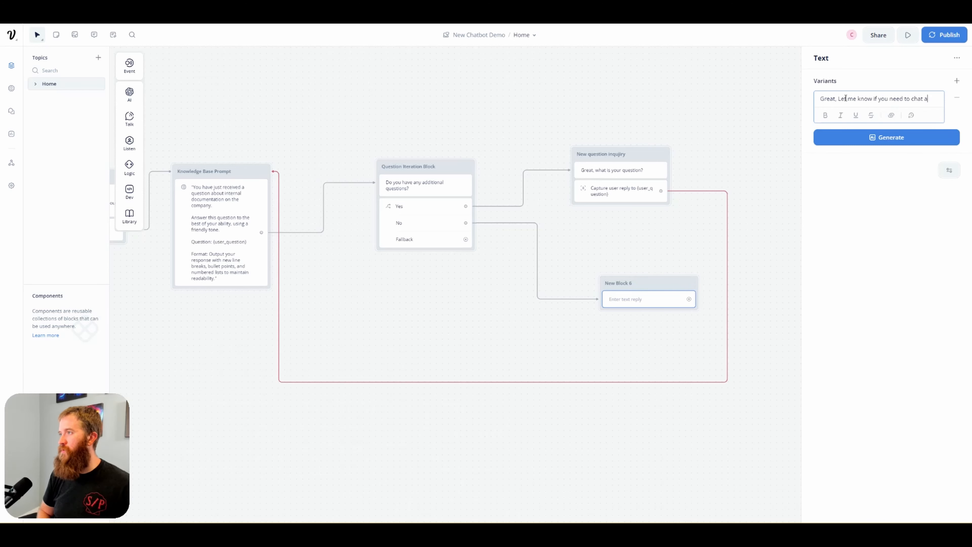
{"action": "type", "text": "gain."}
{"action": "key", "text": "Return"}
{"action": "key", "text": "Return"}
{"action": "type", "text": "I hope you have a great da"}
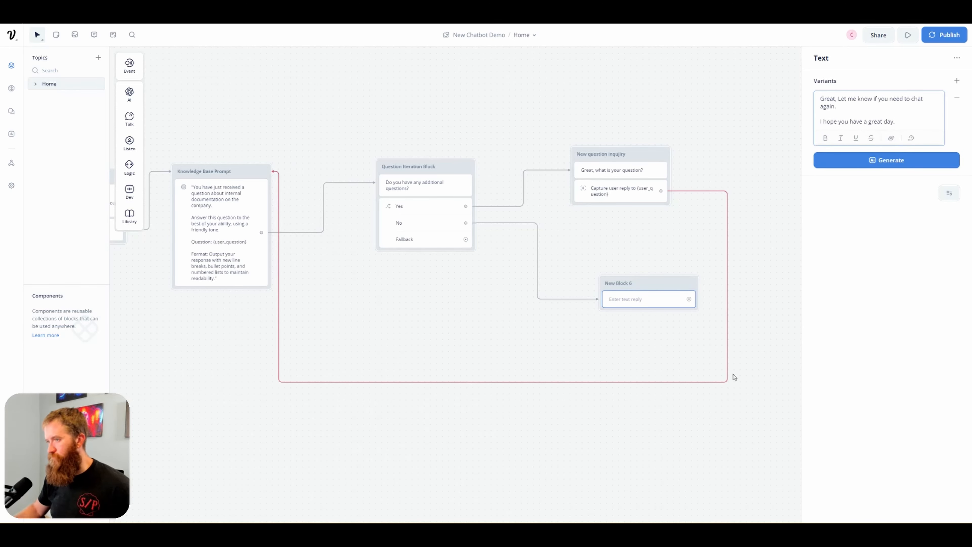
{"action": "type", "text": "y."}
{"action": "key", "text": "Return"}
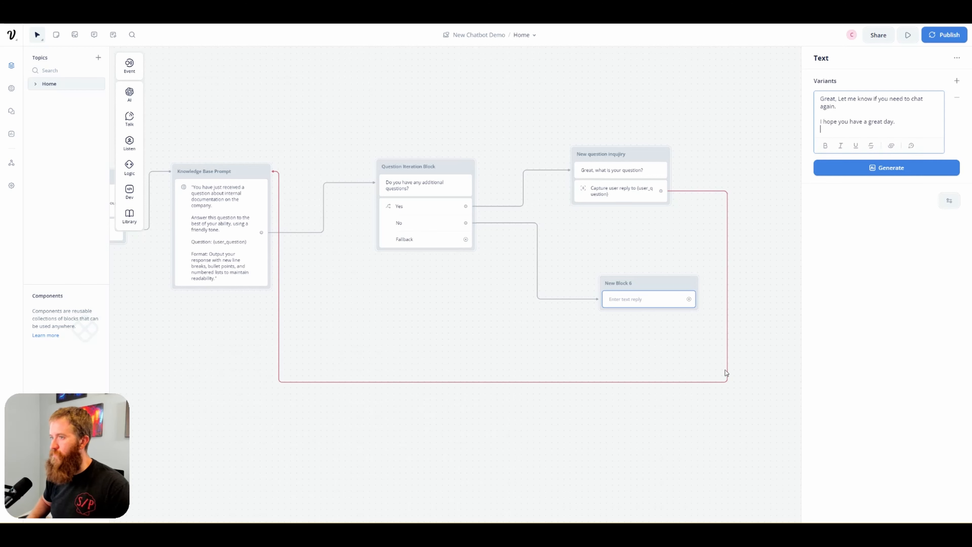
- Rename the new text block "Good bye Block" and attach an End action to its output
{"action": "left_click", "coordinate": [638, 334]}
{"action": "type", "text": "Good bye"}
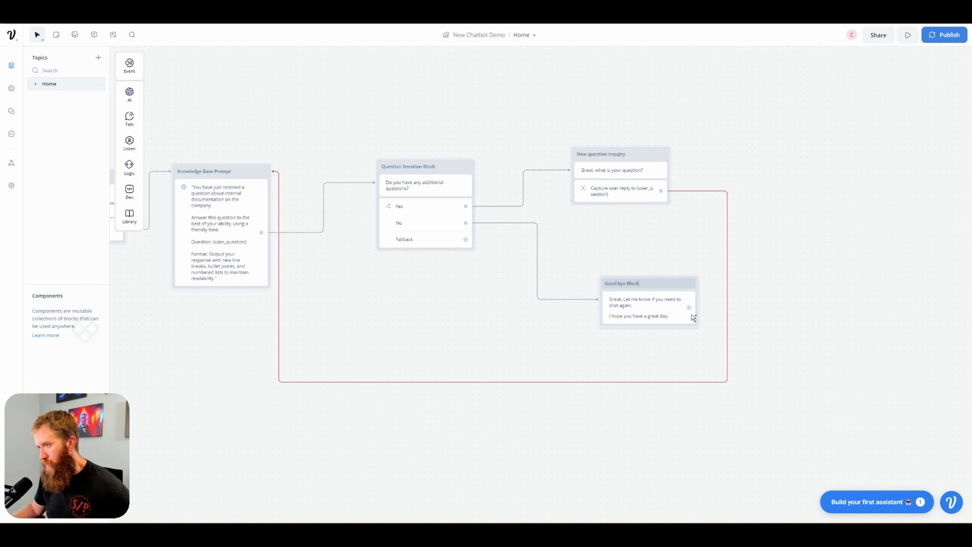
{"action": "left_click_drag", "start_coordinate": [689, 308], "coordinate": [713, 310]}
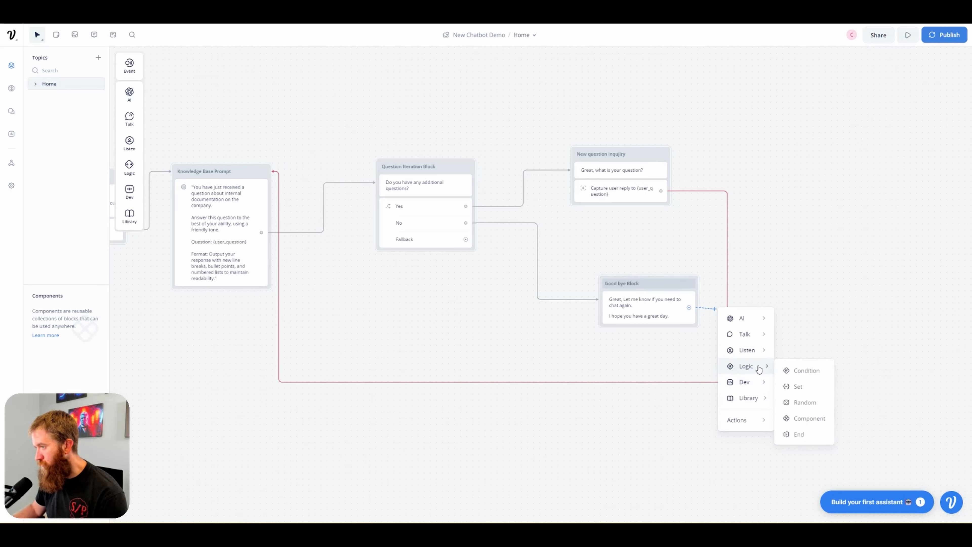
{"action": "mouse_move", "coordinate": [752, 418]}
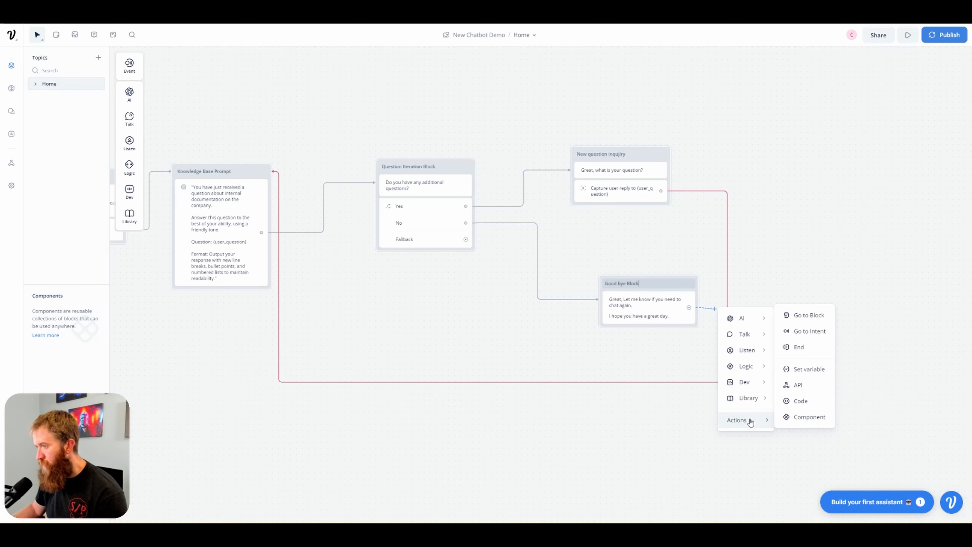
{"action": "left_click", "coordinate": [810, 347]}
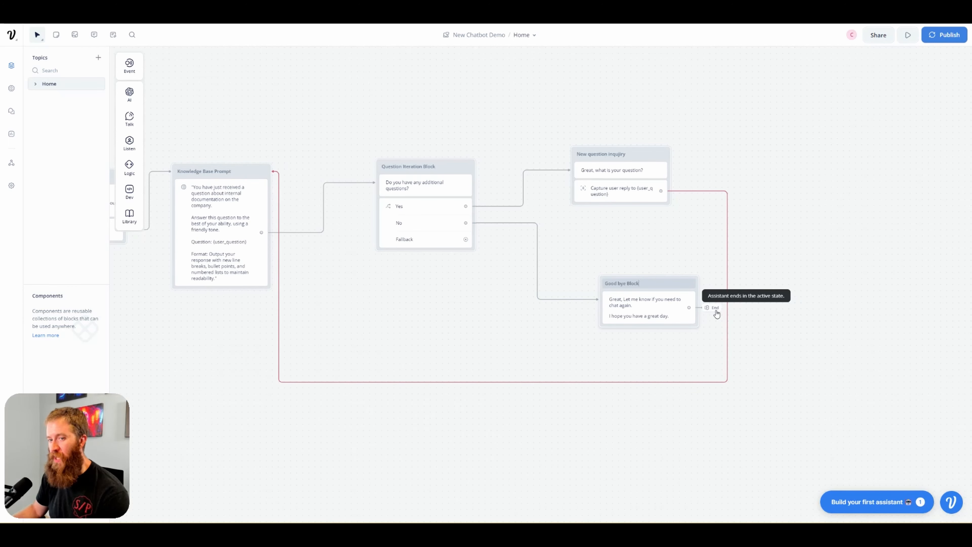
- Move the Good bye Block directly beneath New question inquiry so that the two blocks line up
{"action": "left_click_drag", "start_coordinate": [665, 276], "coordinate": [634, 224]}
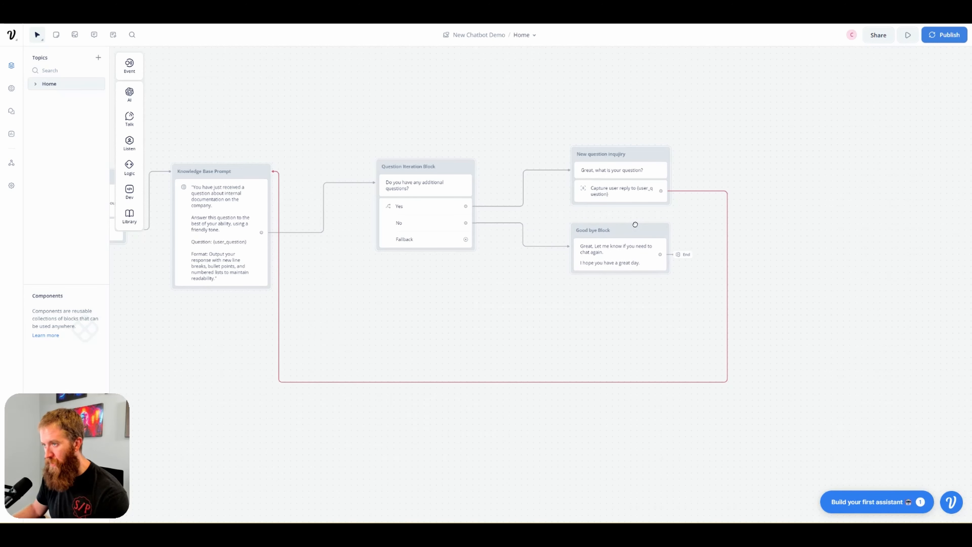
{"action": "left_click_drag", "start_coordinate": [424, 331], "coordinate": [555, 303]}
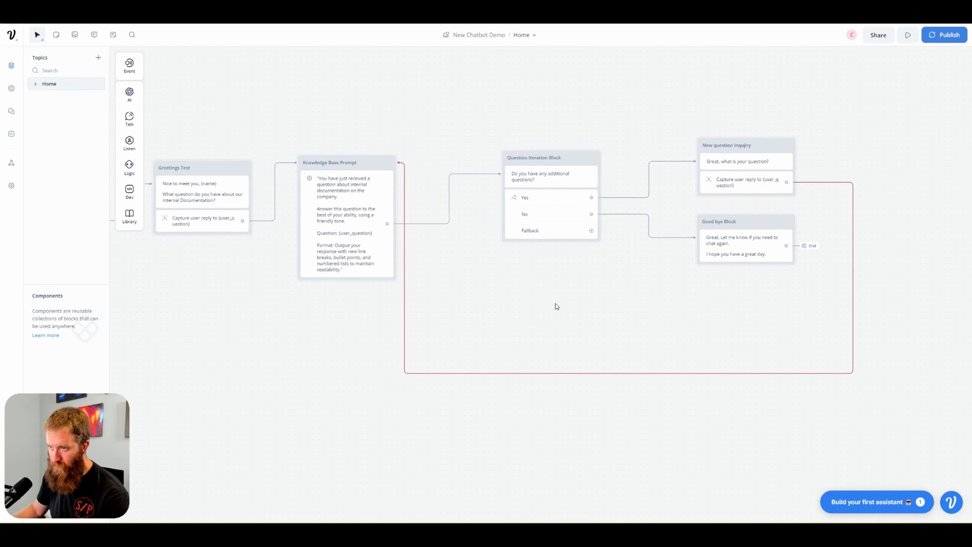
- Connect the Fallback path of the Question Iteration Block to a new Set block placed below the Good bye Block
{"action": "left_click", "coordinate": [556, 234]}
{"action": "left_click_drag", "start_coordinate": [553, 276], "coordinate": [535, 299]}
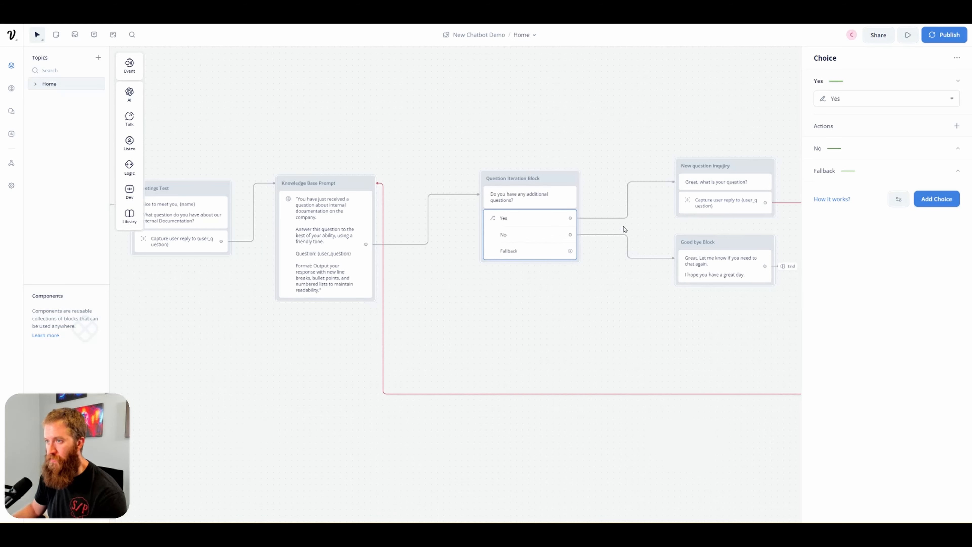
{"action": "left_click_drag", "start_coordinate": [658, 224], "coordinate": [647, 232]}
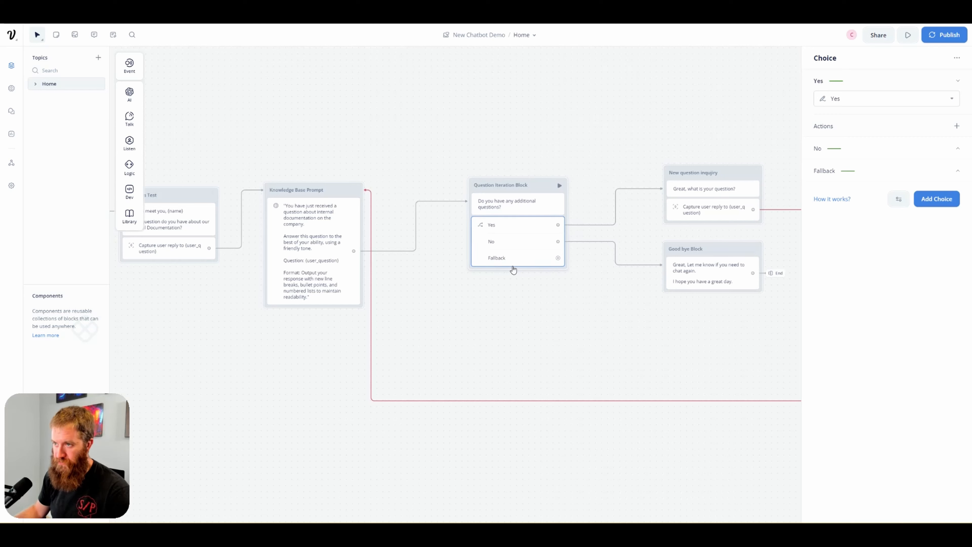
{"action": "left_click", "coordinate": [533, 188]}
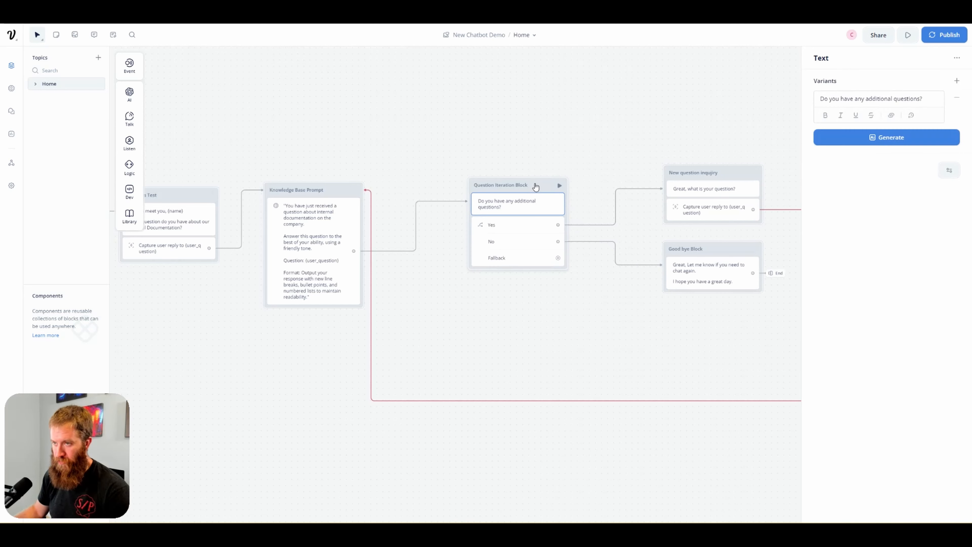
{"action": "left_click", "coordinate": [530, 264]}
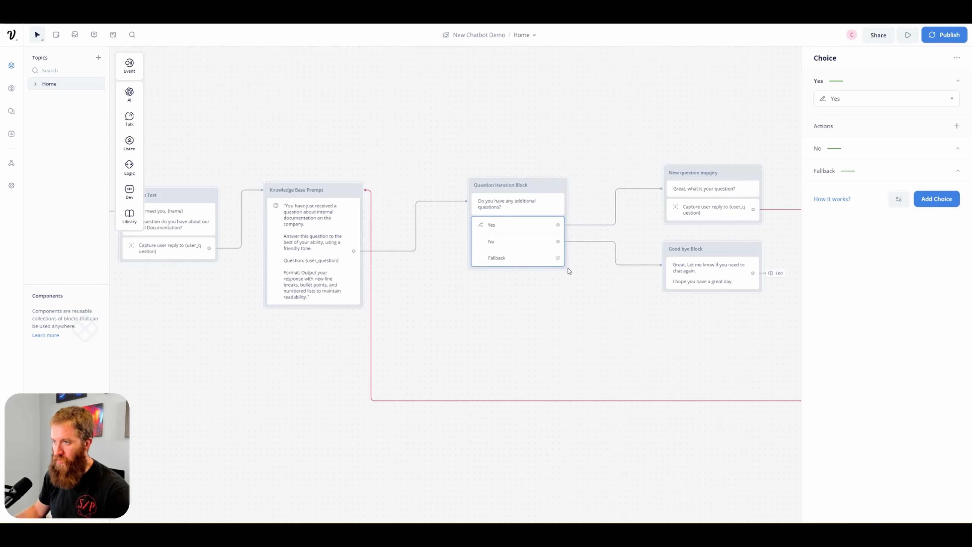
{"action": "left_click_drag", "start_coordinate": [562, 260], "coordinate": [590, 331]}
{"action": "mouse_move", "coordinate": [622, 387]}
{"action": "left_click", "coordinate": [679, 405]}
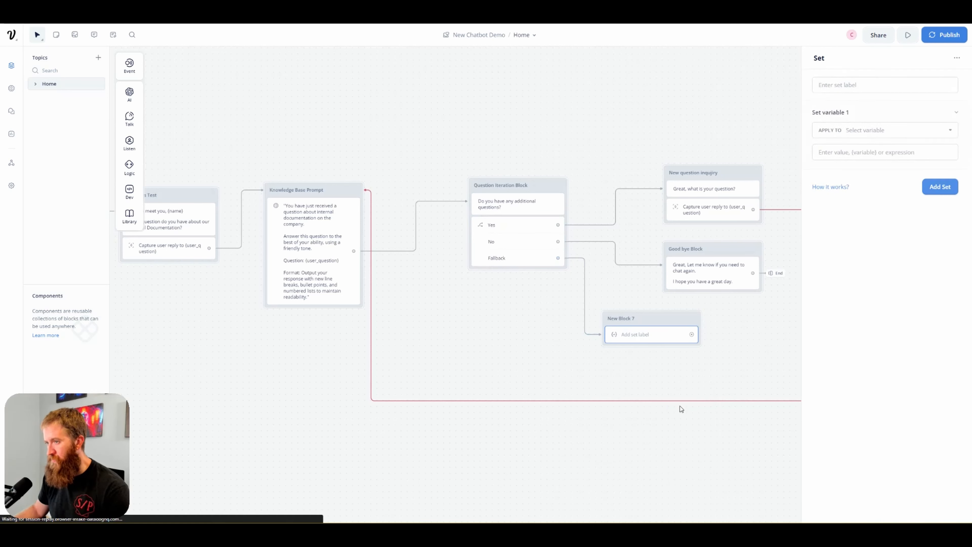
- Label the new Set step "Set user question"
{"action": "left_click", "coordinate": [871, 86]}
{"action": "type", "text": "Set"}
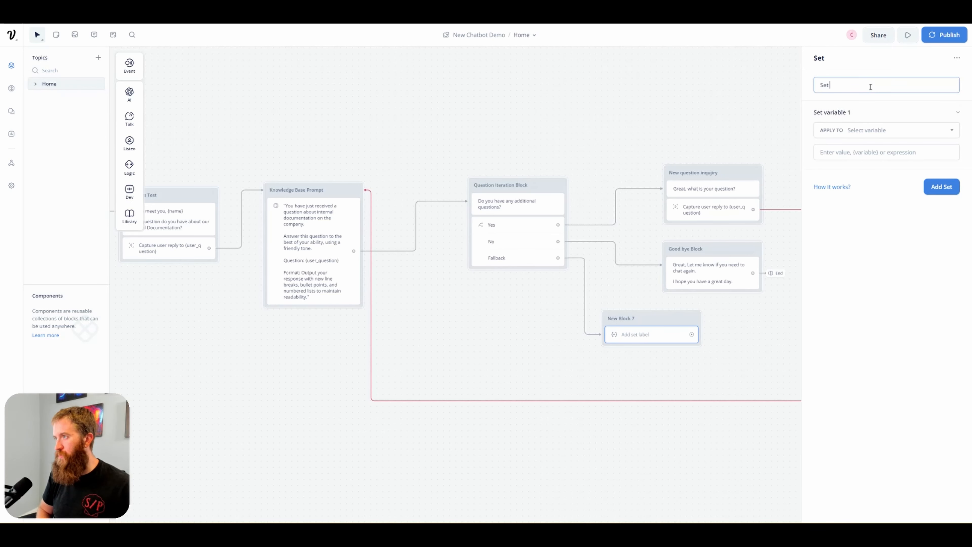
{"action": "type", "text": " user question"}
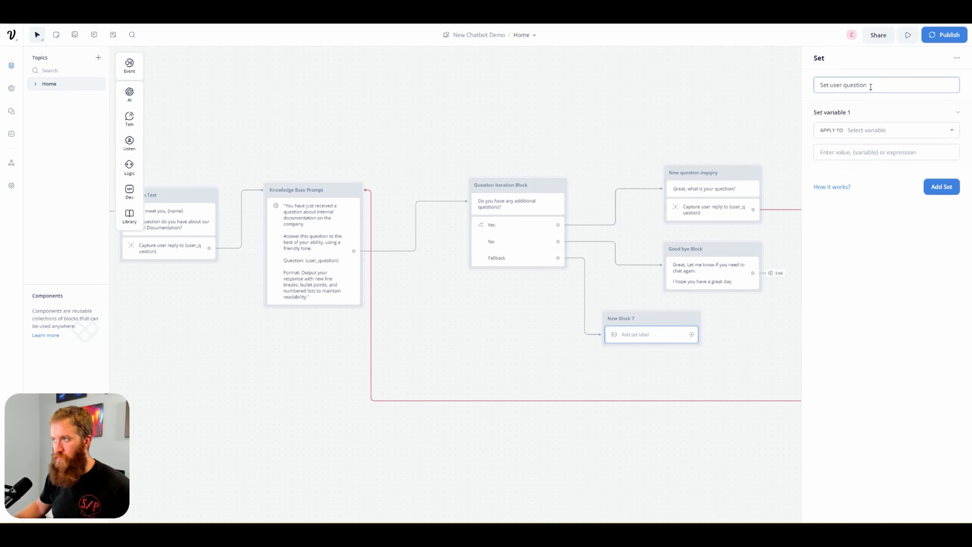
- Apply the Set step to the {user_question} variable and give it the value {last_utterance}
{"action": "left_click", "coordinate": [952, 130]}
{"action": "left_click", "coordinate": [952, 131]}
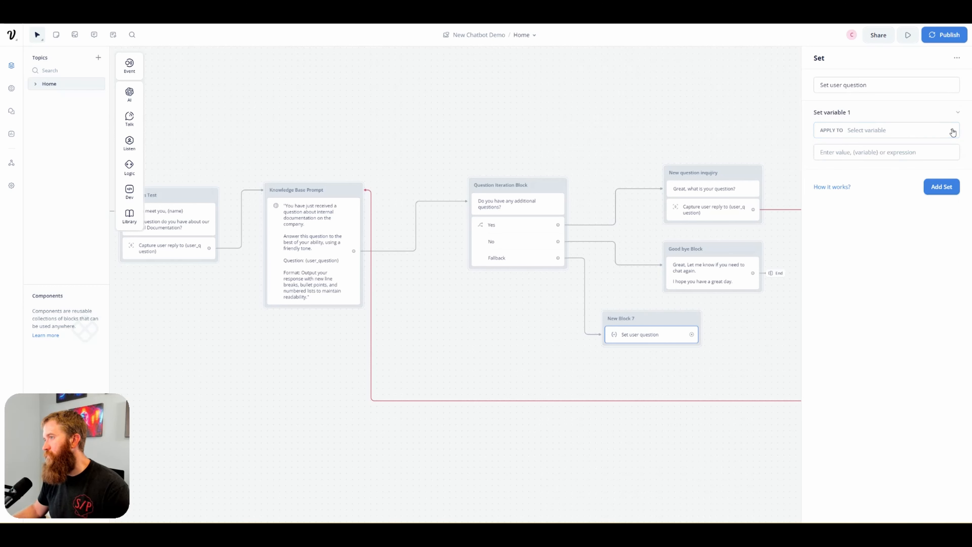
{"action": "left_click", "coordinate": [953, 130]}
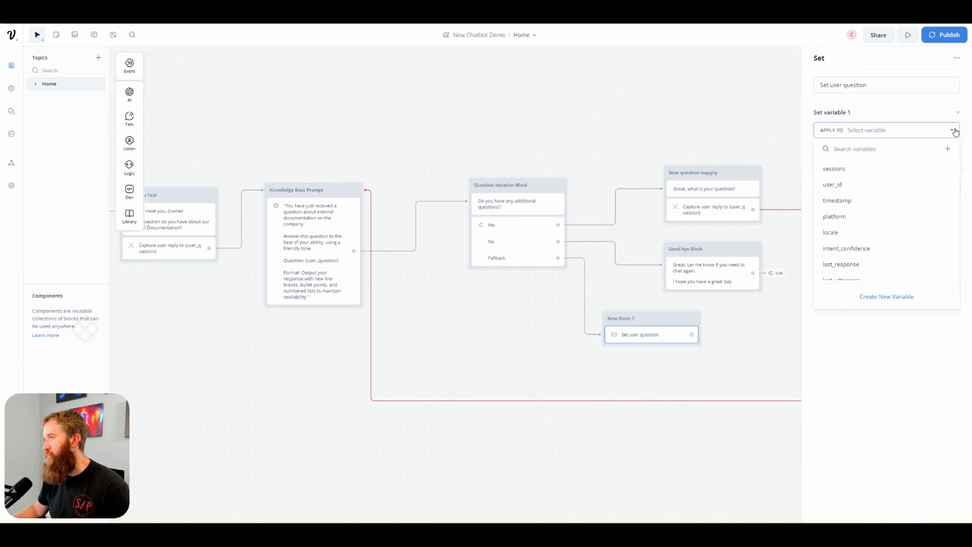
{"action": "scroll", "coordinate": [889, 207], "scroll_direction": "down", "scroll_amount": 2}
{"action": "left_click", "coordinate": [857, 273]}
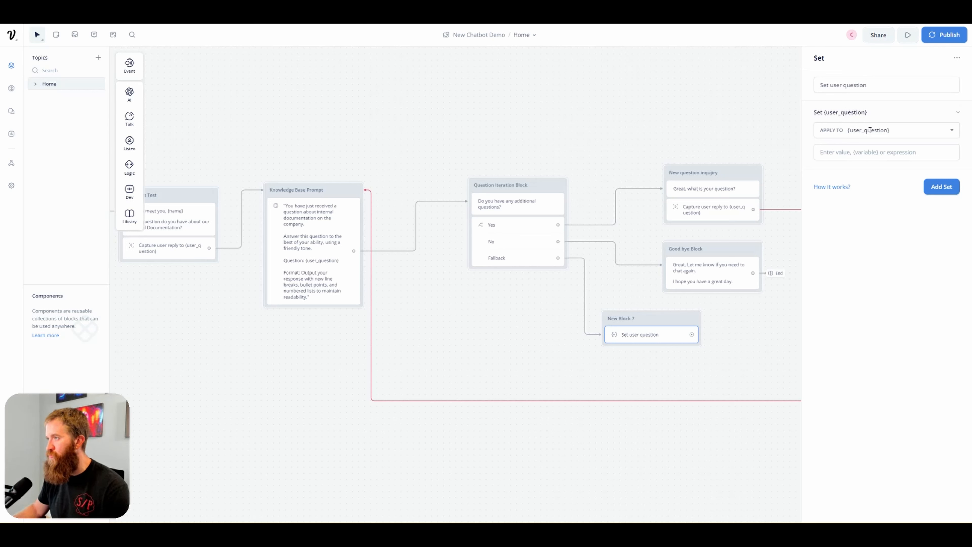
{"action": "left_click", "coordinate": [865, 156]}
{"action": "type", "text": "{last"}
{"action": "left_click", "coordinate": [885, 191]}
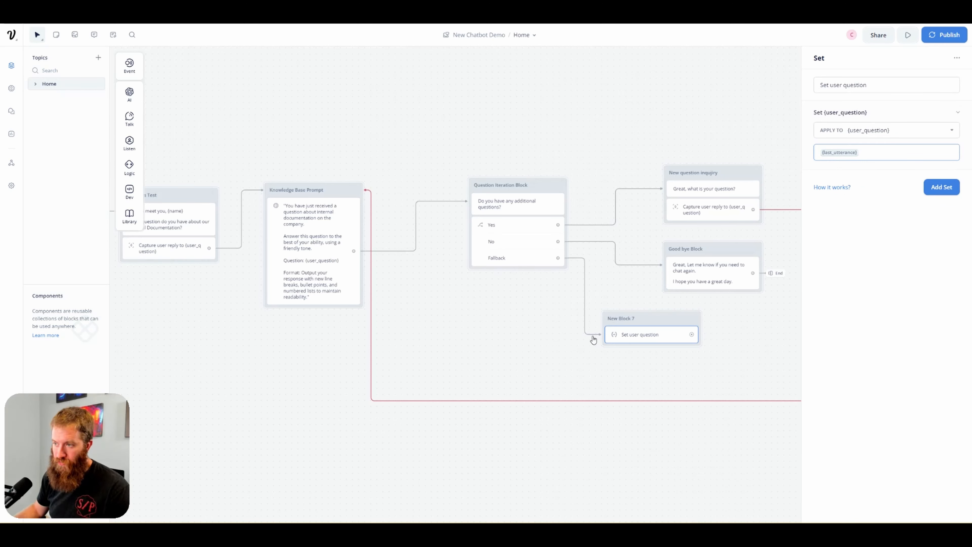
- Connect the Set user question step back to the Knowledge Base Prompt and route the connector beneath the Question Iteration Block
{"action": "left_click", "coordinate": [650, 320]}
{"action": "left_click_drag", "start_coordinate": [693, 338], "coordinate": [315, 192]}
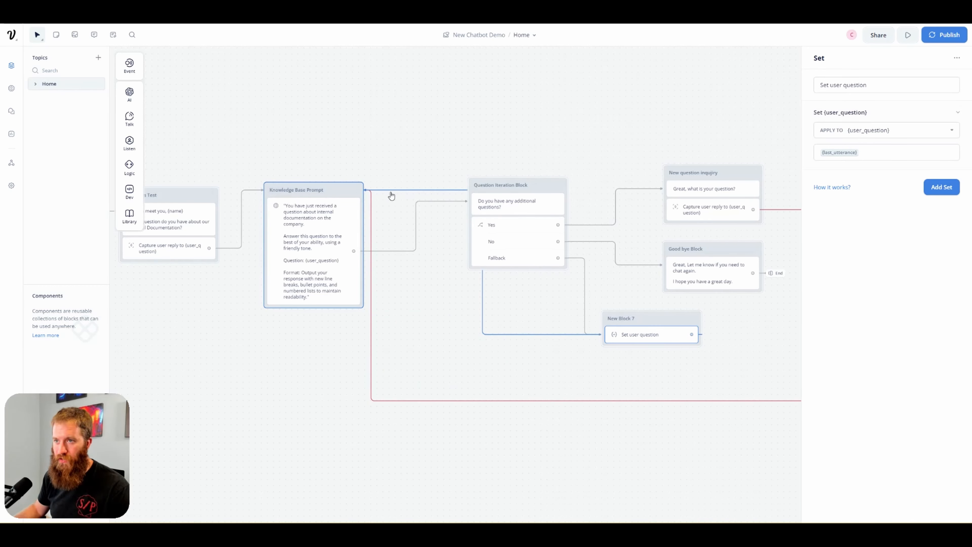
{"action": "left_click", "coordinate": [395, 191]}
{"action": "left_click_drag", "start_coordinate": [394, 191], "coordinate": [409, 388]}
{"action": "left_click_drag", "start_coordinate": [506, 334], "coordinate": [506, 389]}
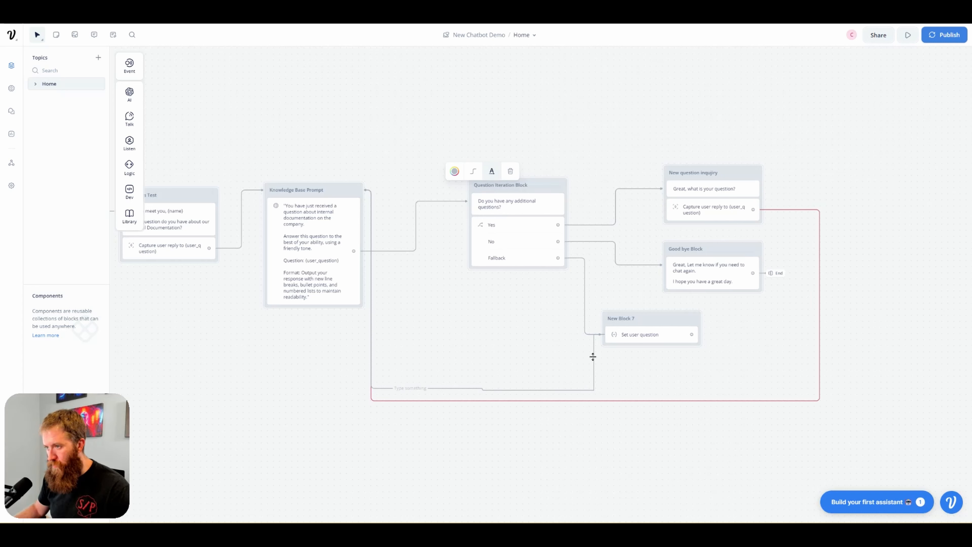
- Shift the fallback Set block slightly down and right, and route its return connector around the block's right side
{"action": "left_click", "coordinate": [586, 334]}
{"action": "left_click_drag", "start_coordinate": [627, 320], "coordinate": [655, 332]}
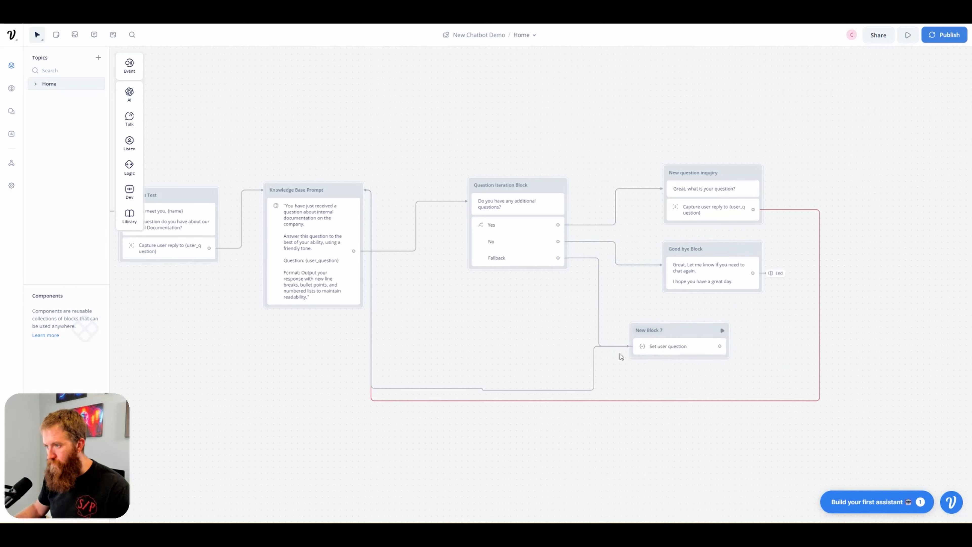
{"action": "left_click", "coordinate": [595, 364]}
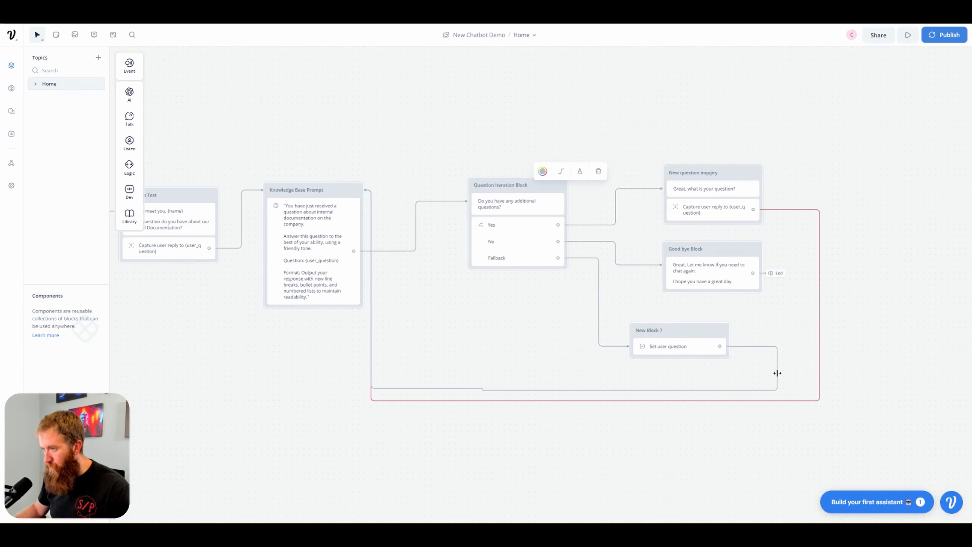
- Color the Set block's return connector red like the existing return line and straighten its lower horizontal segment
{"action": "left_click", "coordinate": [543, 171]}
{"action": "left_click", "coordinate": [556, 228]}
{"action": "left_click", "coordinate": [533, 374]}
{"action": "left_click", "coordinate": [526, 391]}
{"action": "left_click_drag", "start_coordinate": [526, 391], "coordinate": [527, 387]}
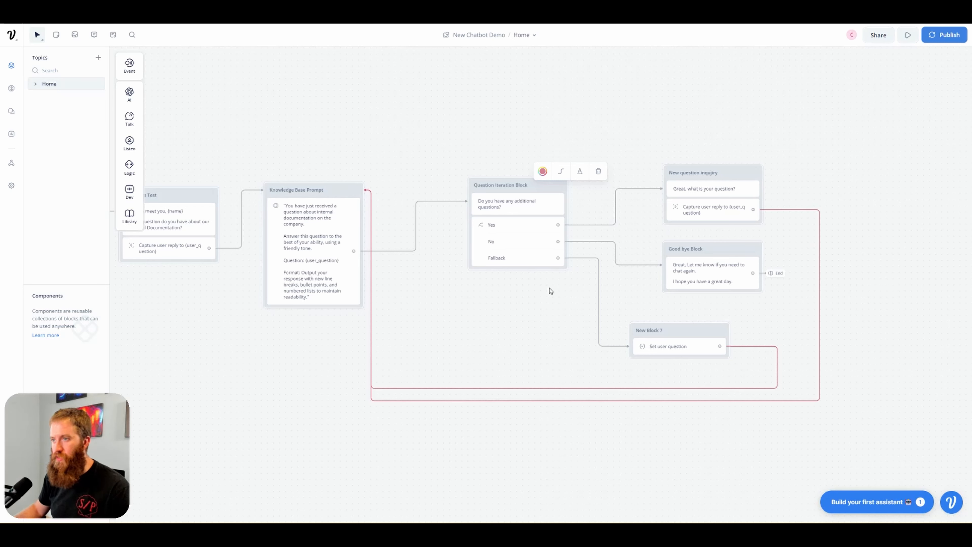
- Rename the Set block "Fallback set user question" and open its Set step for review
{"action": "double_click", "coordinate": [673, 331]}
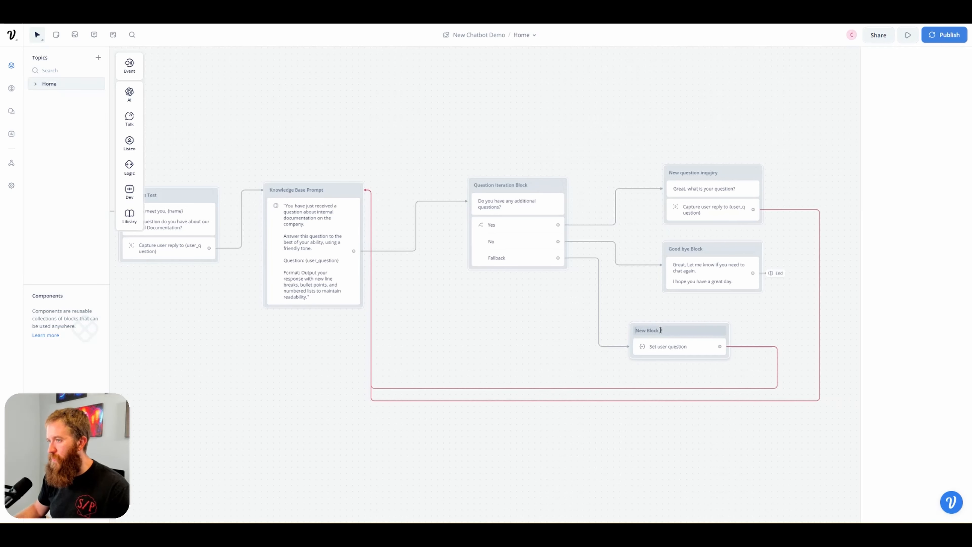
{"action": "type", "text": "Fallback set user question"}
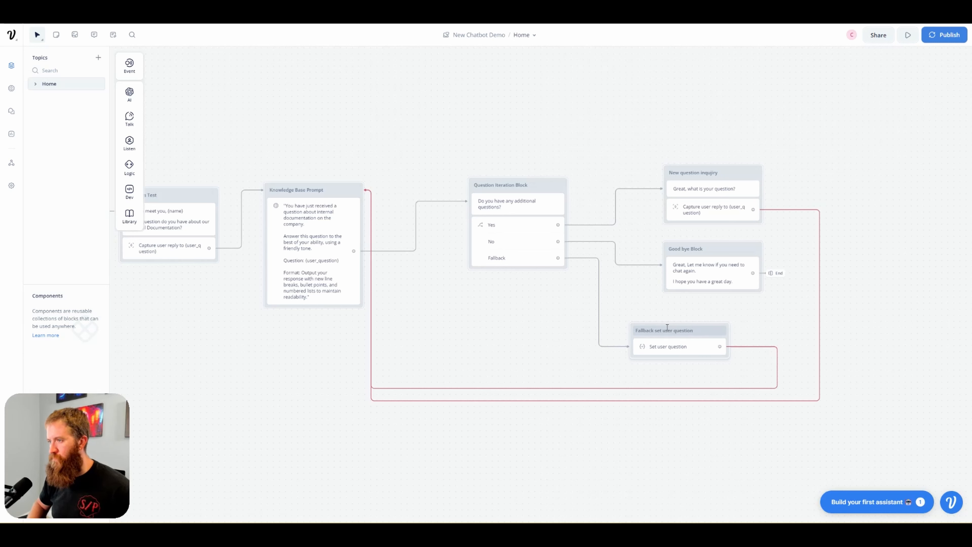
{"action": "left_click", "coordinate": [679, 348]}
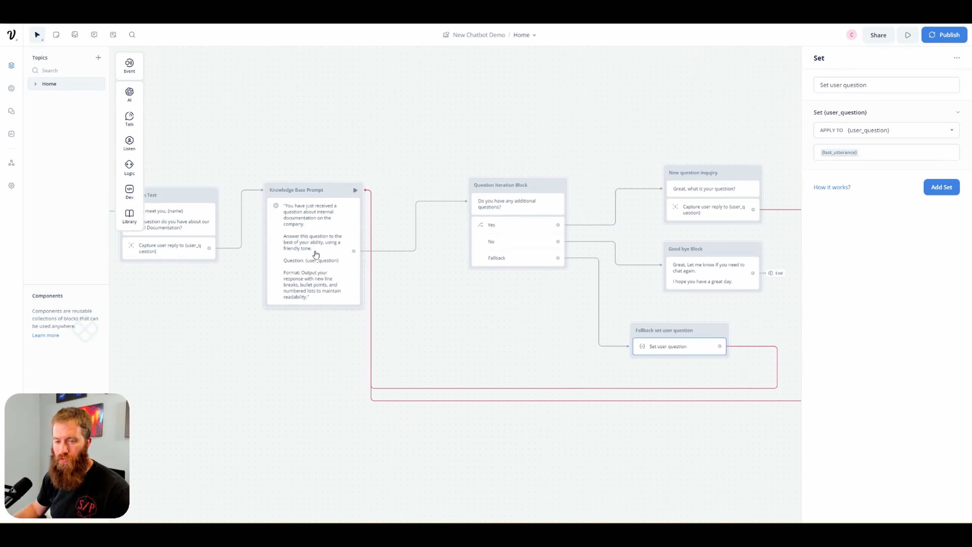
- Run the prototype from the Start block and answer the welcome message with the visitor's first name
{"action": "left_click", "coordinate": [497, 353]}
{"action": "left_click_drag", "start_coordinate": [501, 358], "coordinate": [597, 357]}
{"action": "scroll", "coordinate": [279, 286], "scroll_direction": "left", "scroll_amount": 5}
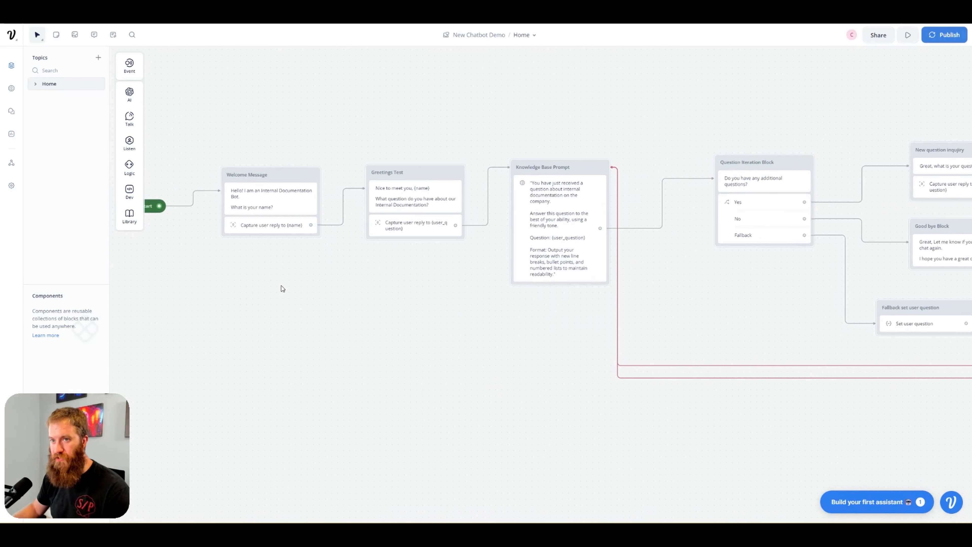
{"action": "left_click", "coordinate": [168, 217]}
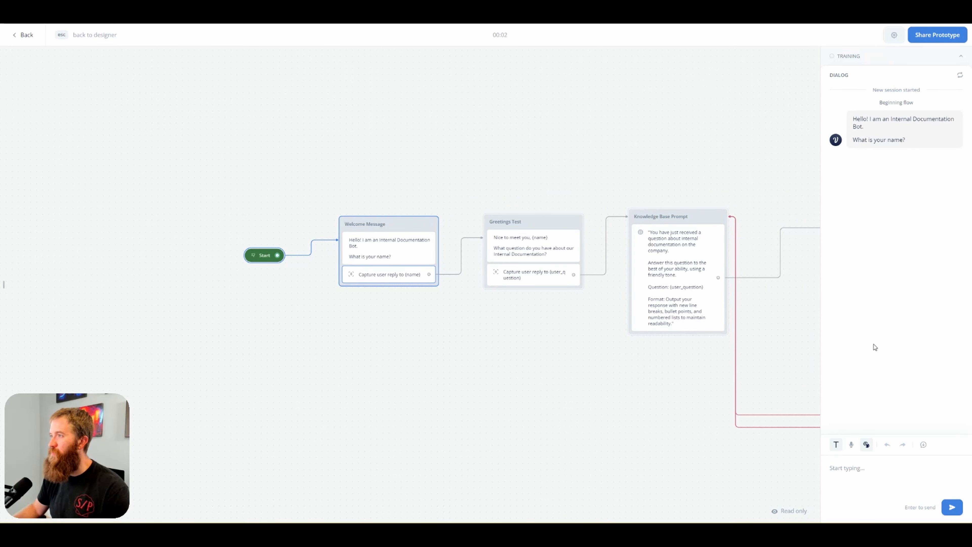
{"action": "type", "text": "Conner"}
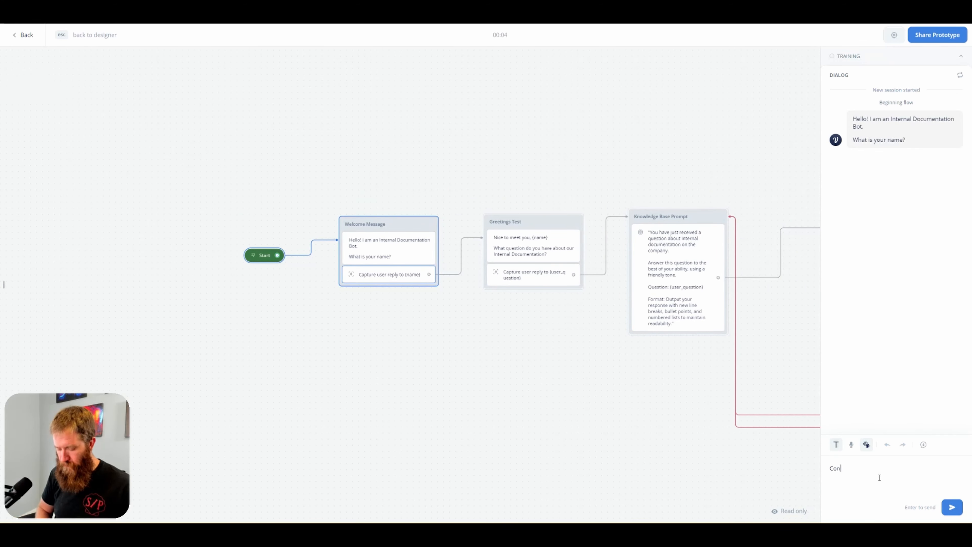
{"action": "key", "text": "Return"}
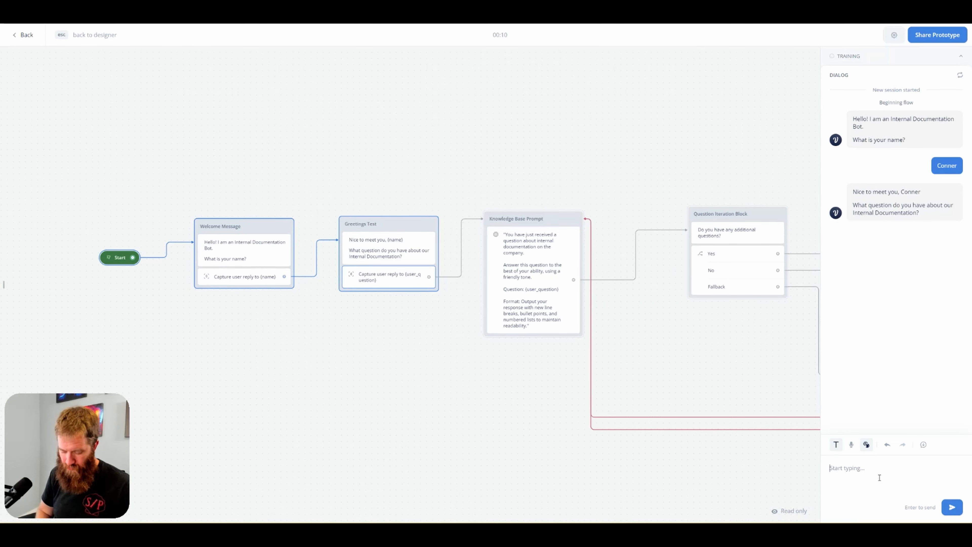
- Ask the bot "what safety gear do i need to wera" and answer "No" when asked for additional questions
{"action": "type", "text": "what safety gear do i need to wera"}
{"action": "key", "text": "Return"}
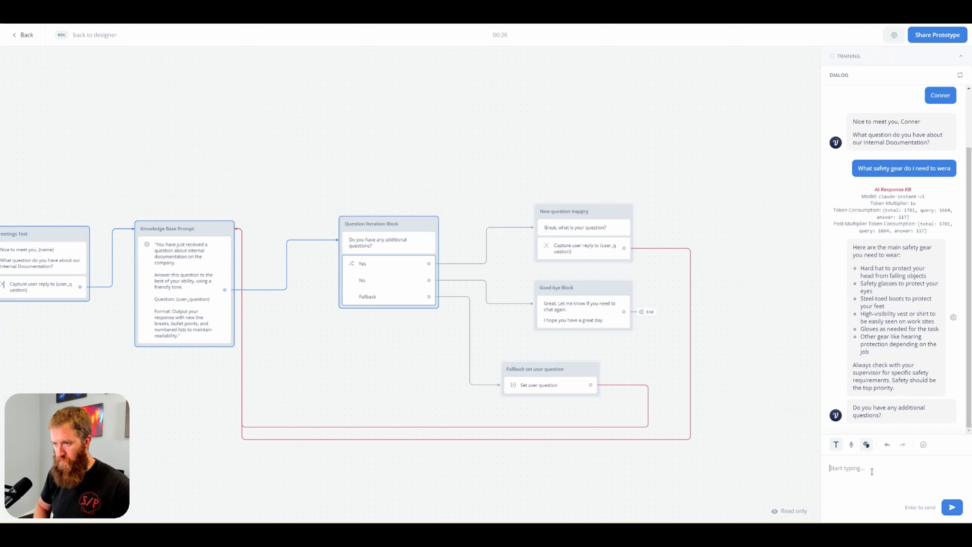
{"action": "type", "text": "No"}
{"action": "key", "text": "Return"}
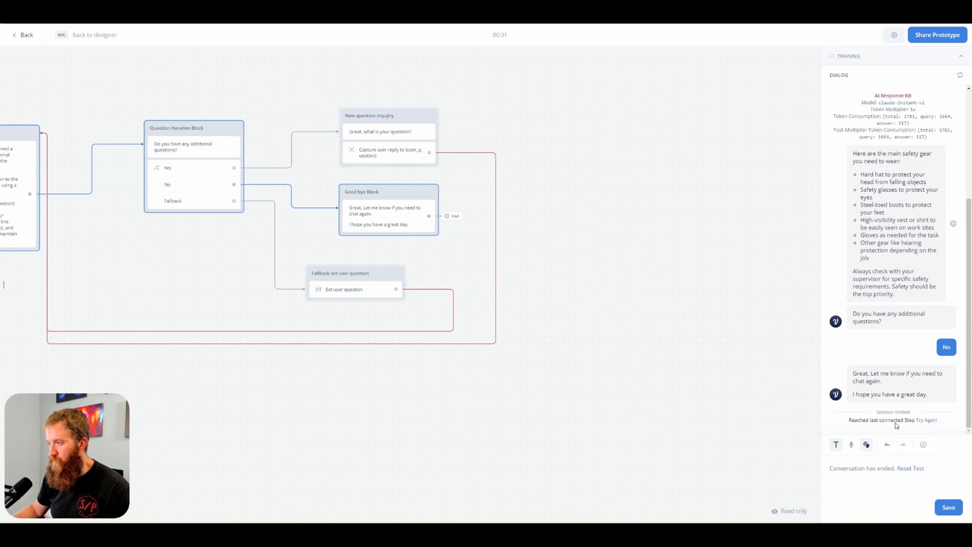
- Restart the prototype conversation from the beginning and answer the welcome message with the visitor's first name
{"action": "left_click", "coordinate": [925, 420]}
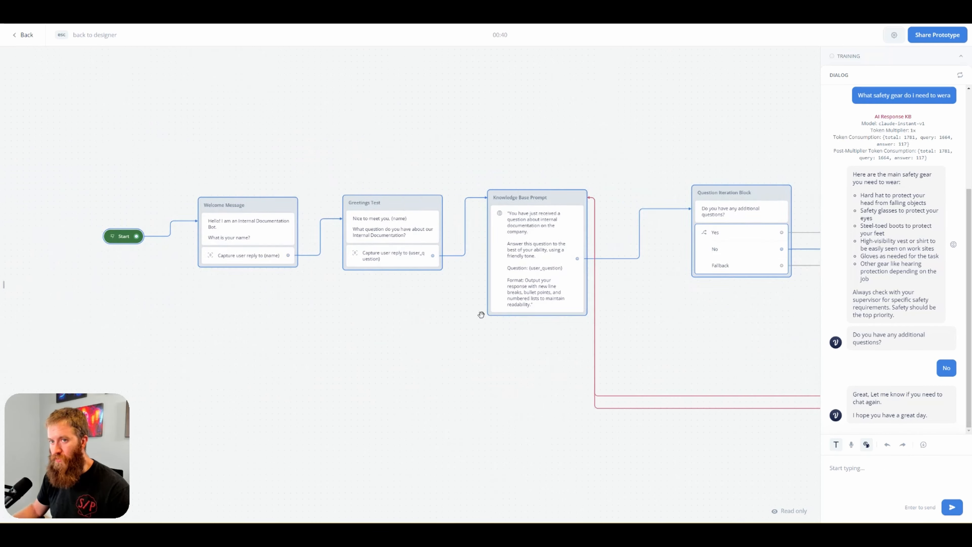
{"action": "left_click", "coordinate": [198, 239]}
{"action": "left_click", "coordinate": [197, 240]}
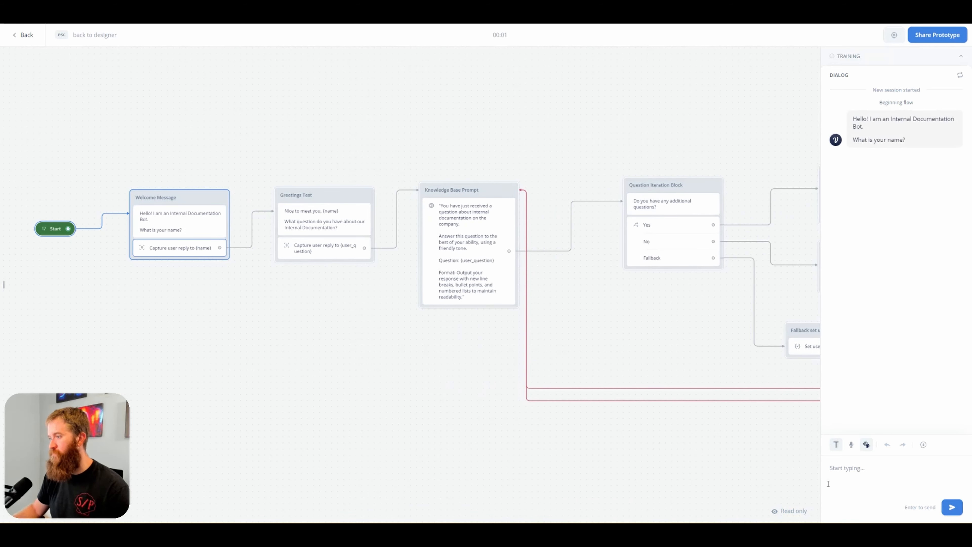
{"action": "type", "text": "Conner"}
{"action": "key", "text": "Return"}
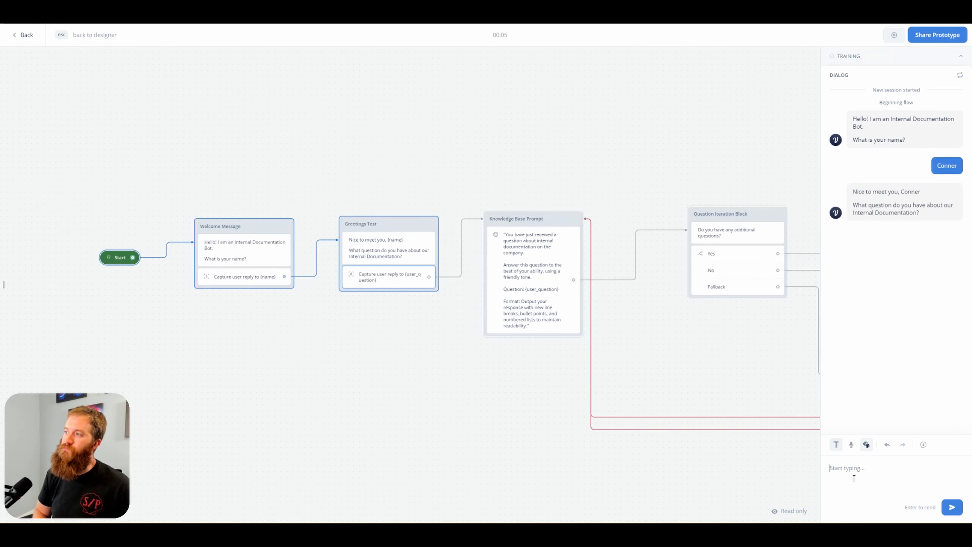
- Ask the bot "what safety requirements should i be aware of" in the test conversation
{"action": "type", "text": "what safety requirements shou"}
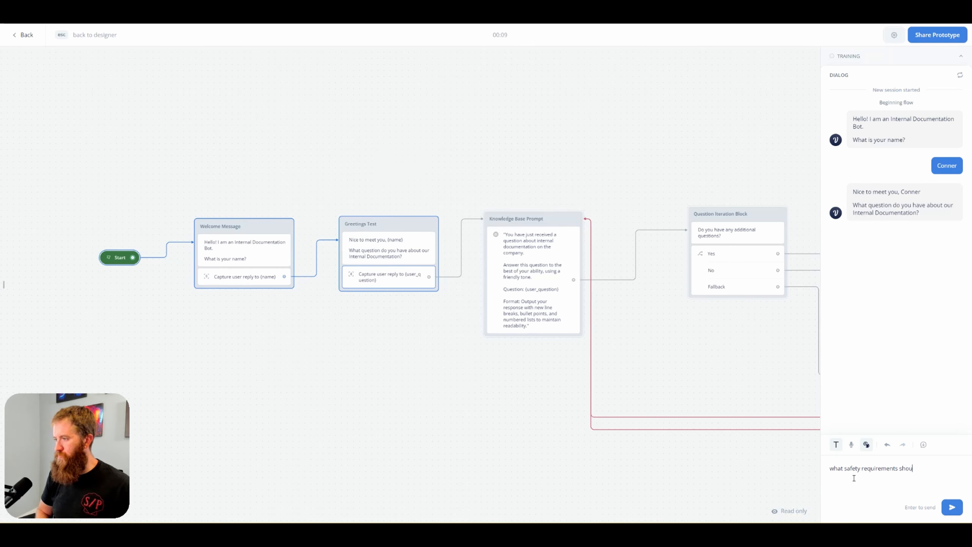
{"action": "type", "text": "ld i be aware of"}
{"action": "key", "text": "Return"}
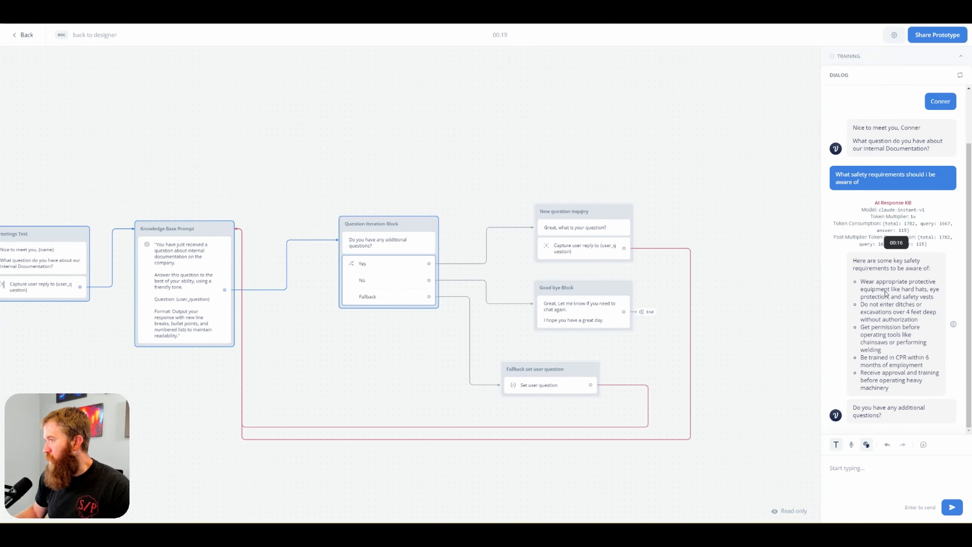
- Reply to the additional-questions prompt with "what uniform do i need to wear" to test the fallback path, and read the answer
{"action": "left_click", "coordinate": [891, 467]}
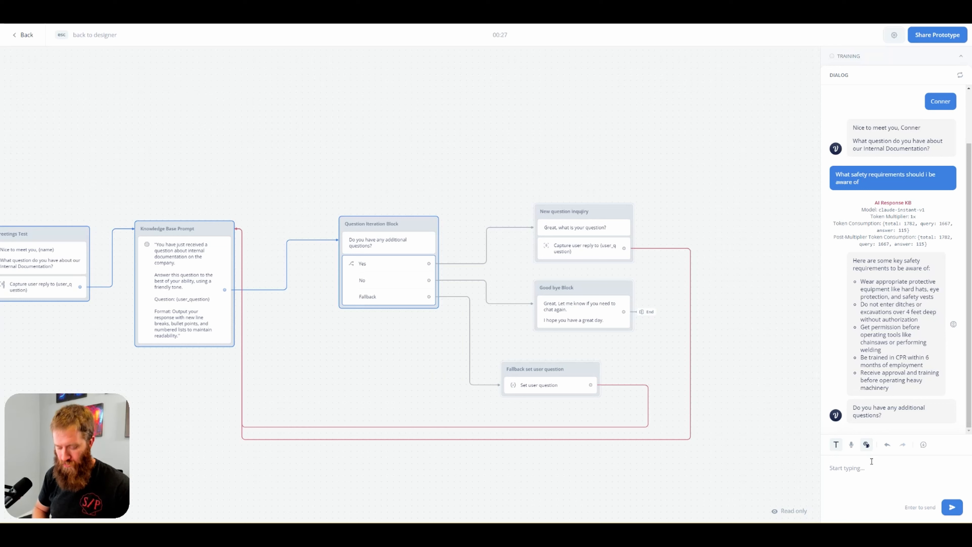
{"action": "type", "text": "what und"}
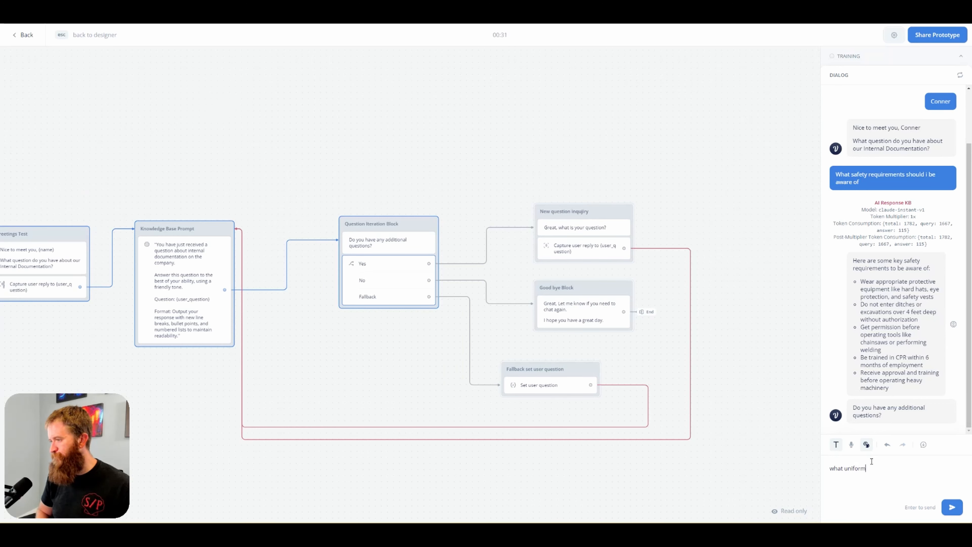
{"action": "type", "text": "form do i need to we"}
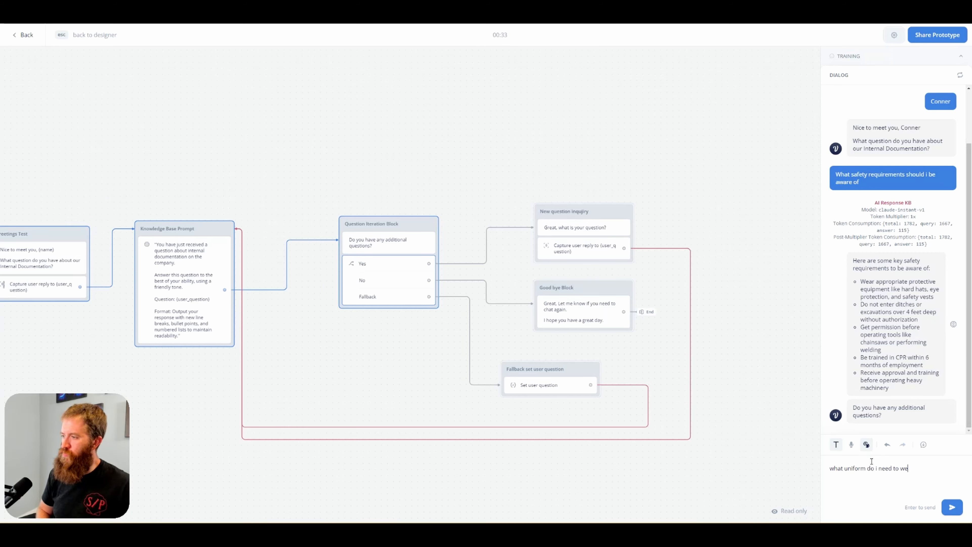
{"action": "type", "text": "ar"}
{"action": "key", "text": "Return"}
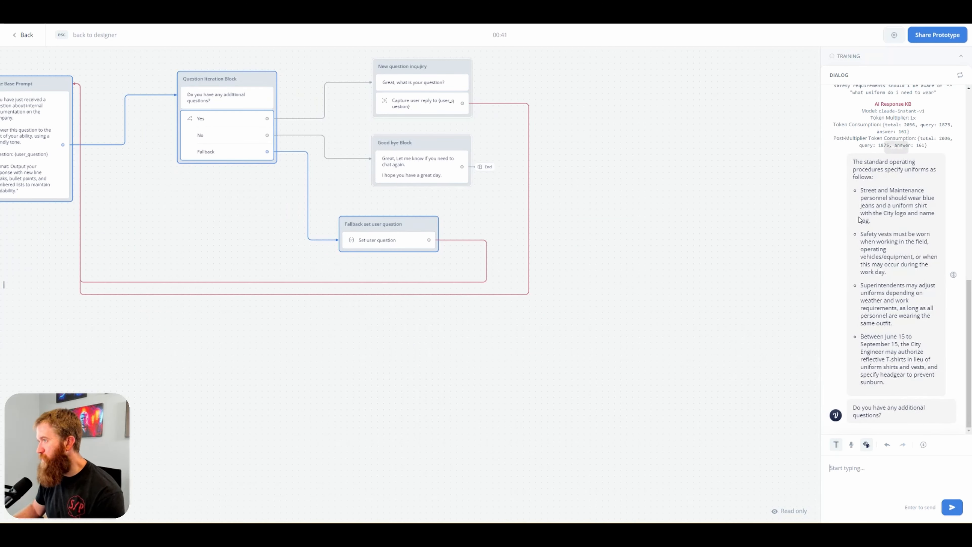
{"action": "scroll", "coordinate": [880, 214], "scroll_direction": "up", "scroll_amount": 1}
{"action": "scroll", "coordinate": [882, 255], "scroll_direction": "down", "scroll_amount": 1}
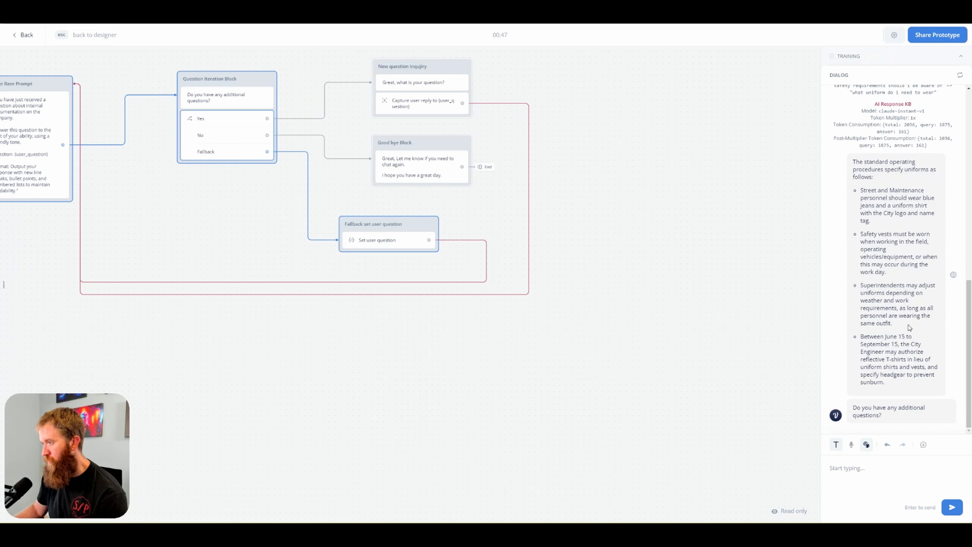
- Review the path taken in the prototype, return to the designer and look over the whole flow from Start to the end blocks
{"action": "left_click_drag", "start_coordinate": [283, 356], "coordinate": [548, 422]}
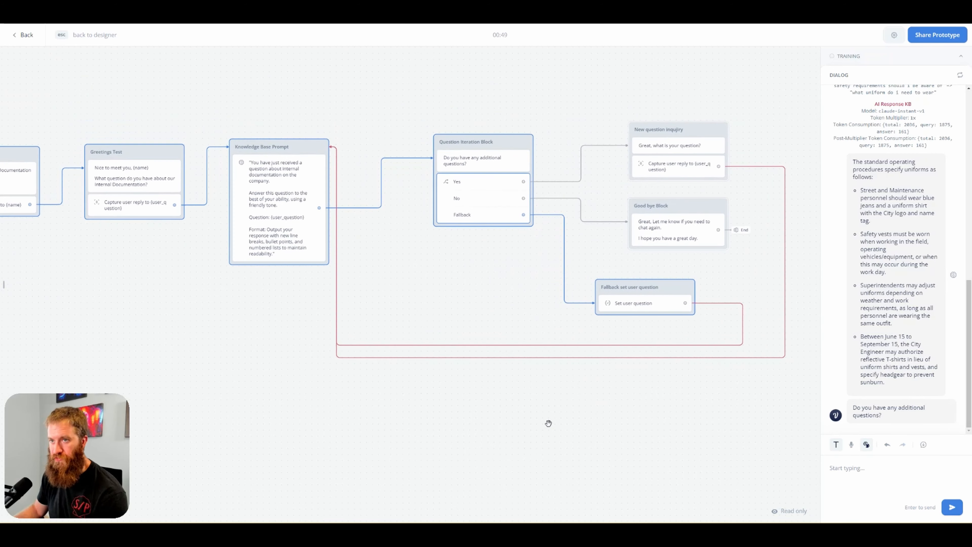
{"action": "scroll", "coordinate": [478, 303], "scroll_direction": "up", "scroll_amount": 2}
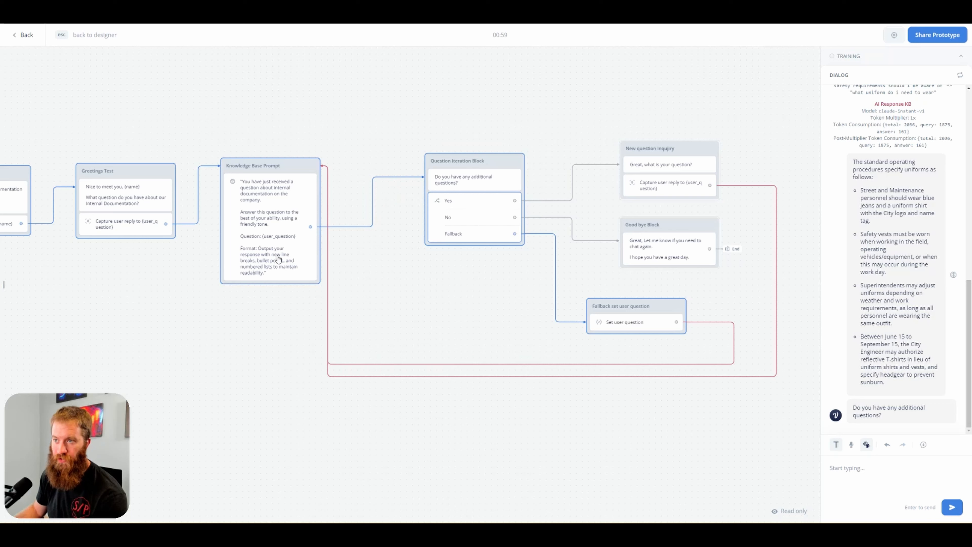
{"action": "key", "text": "Escape"}
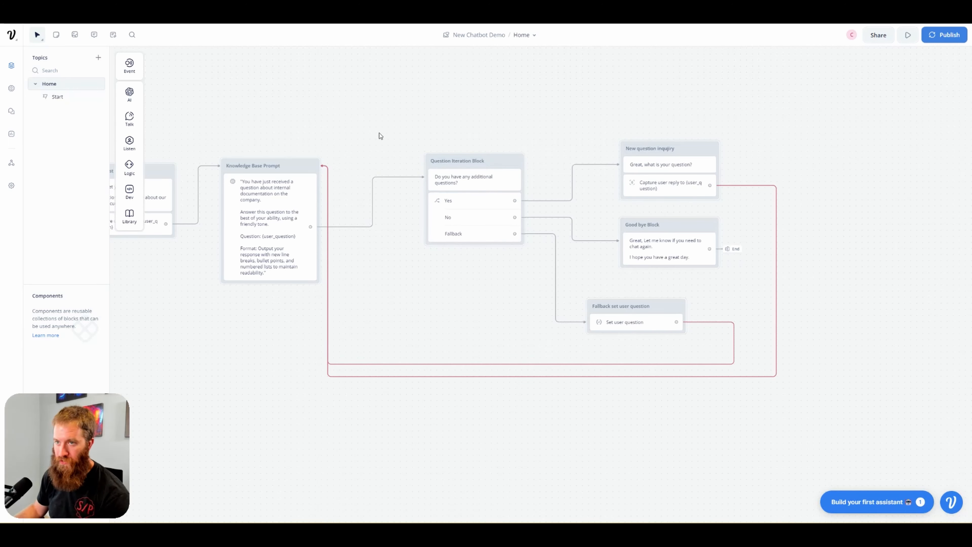
{"action": "left_click_drag", "start_coordinate": [378, 134], "coordinate": [424, 158]}
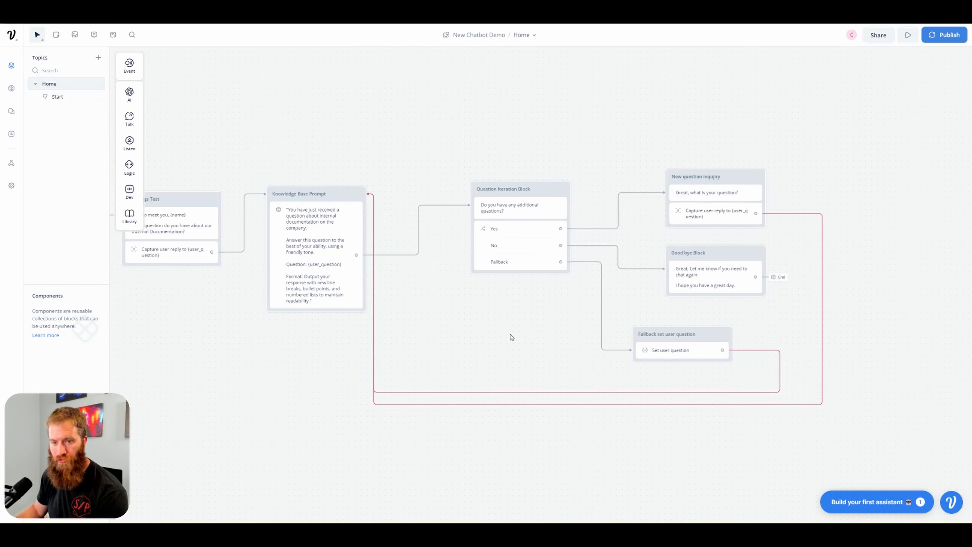
{"action": "left_click_drag", "start_coordinate": [432, 348], "coordinate": [461, 340]}
{"action": "left_click_drag", "start_coordinate": [301, 378], "coordinate": [347, 380]}
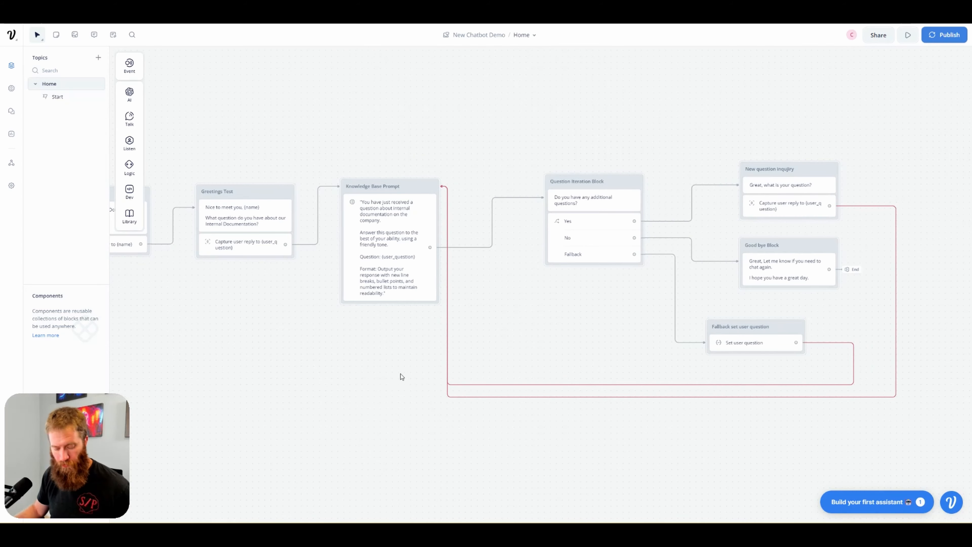
{"action": "scroll", "coordinate": [400, 392], "scroll_direction": "down", "scroll_amount": 2}
{"action": "scroll", "coordinate": [396, 388], "scroll_direction": "down", "scroll_amount": 1}
{"action": "left_click_drag", "start_coordinate": [360, 378], "coordinate": [440, 396]}
{"action": "scroll", "coordinate": [440, 374], "scroll_direction": "up", "scroll_amount": 2}
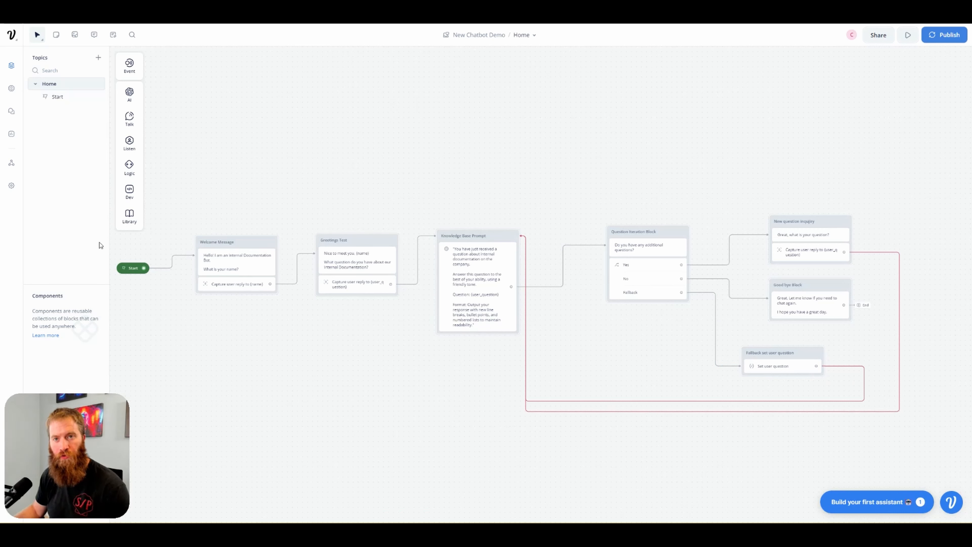
- Open the Web Chat integration and examine its installation code snippet, general settings and appearance options
{"action": "left_click", "coordinate": [11, 164]}
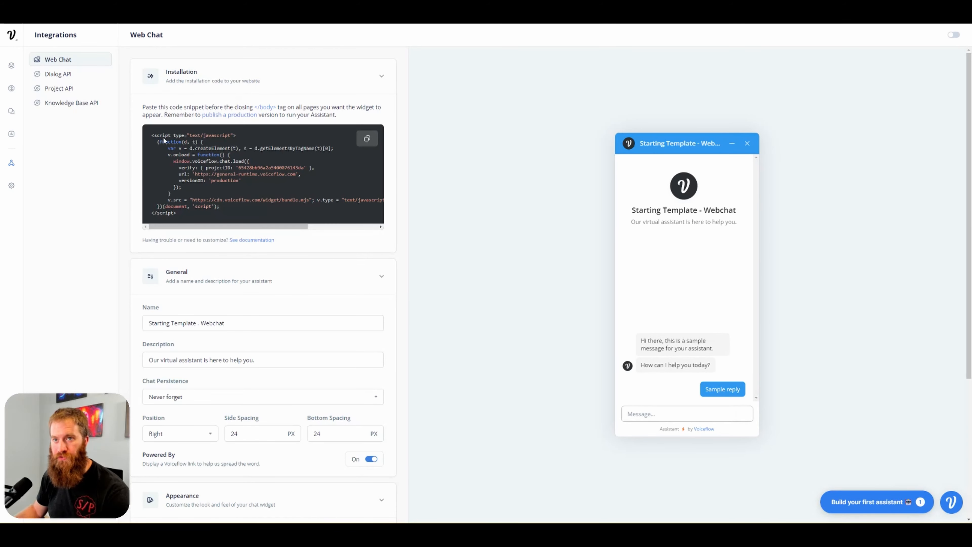
{"action": "left_click_drag", "start_coordinate": [151, 135], "coordinate": [206, 218]}
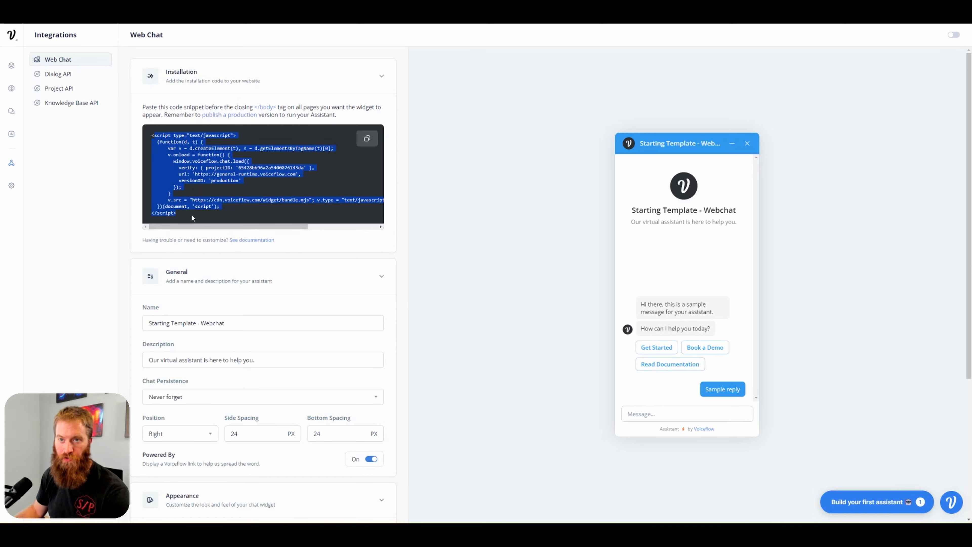
{"action": "left_click", "coordinate": [193, 218]}
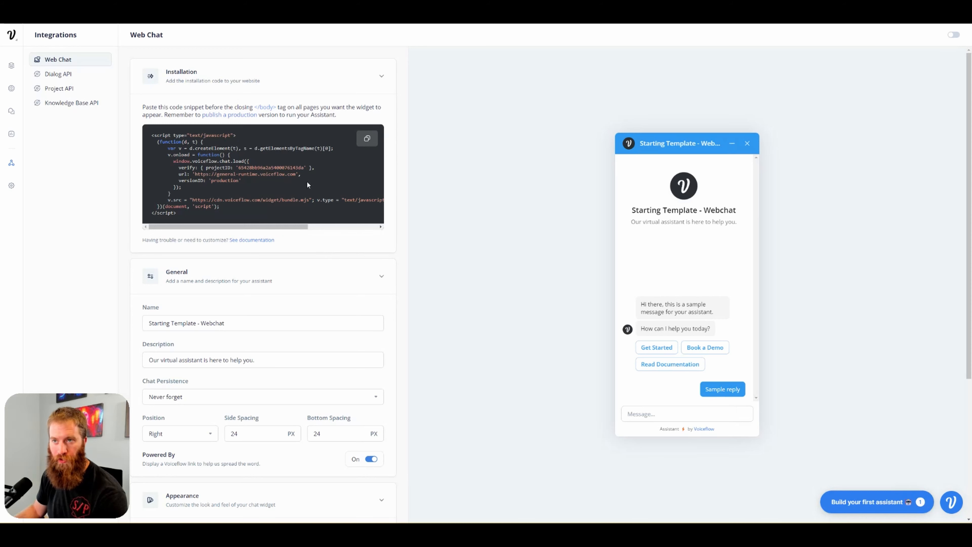
{"action": "scroll", "coordinate": [290, 190], "scroll_direction": "down", "scroll_amount": 3}
{"action": "left_click", "coordinate": [230, 211]}
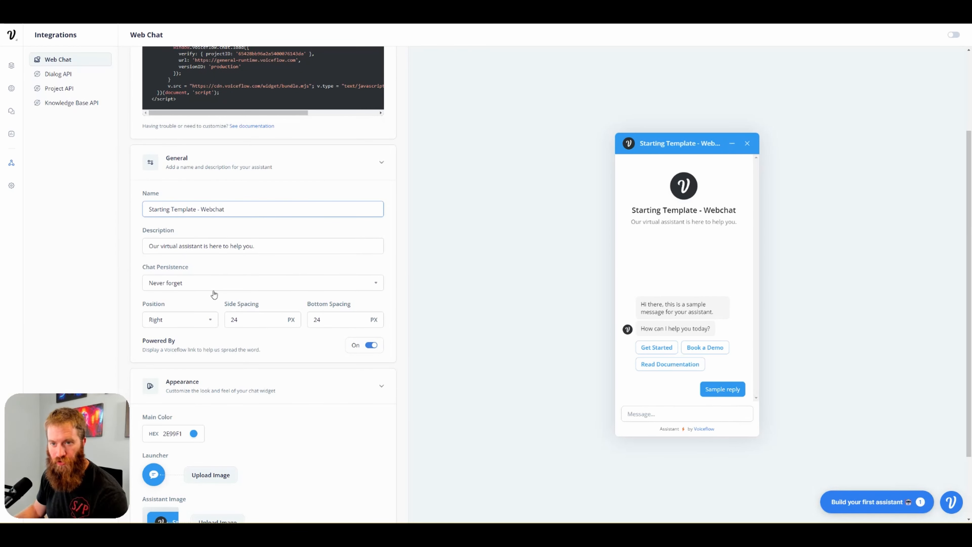
{"action": "scroll", "coordinate": [357, 242], "scroll_direction": "down", "scroll_amount": 1}
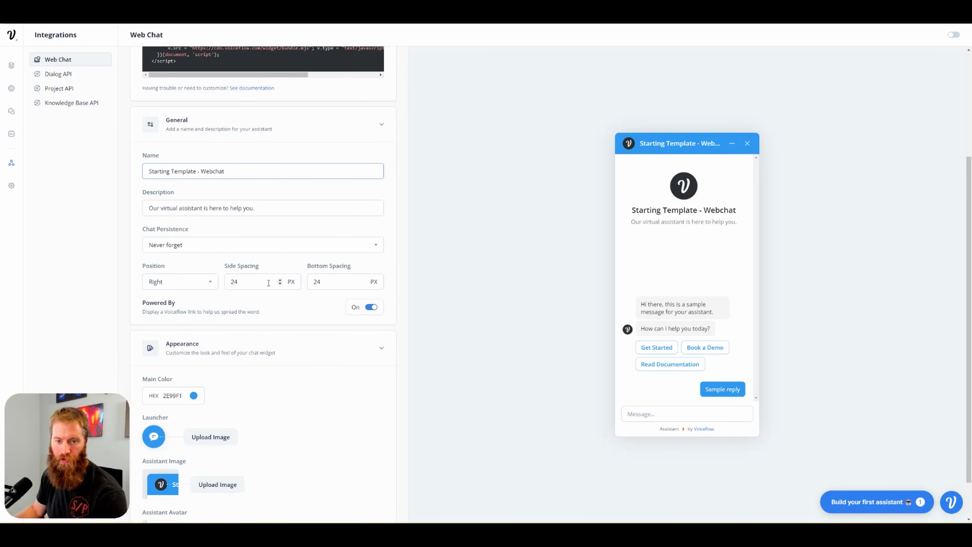
{"action": "scroll", "coordinate": [268, 282], "scroll_direction": "down", "scroll_amount": 1}
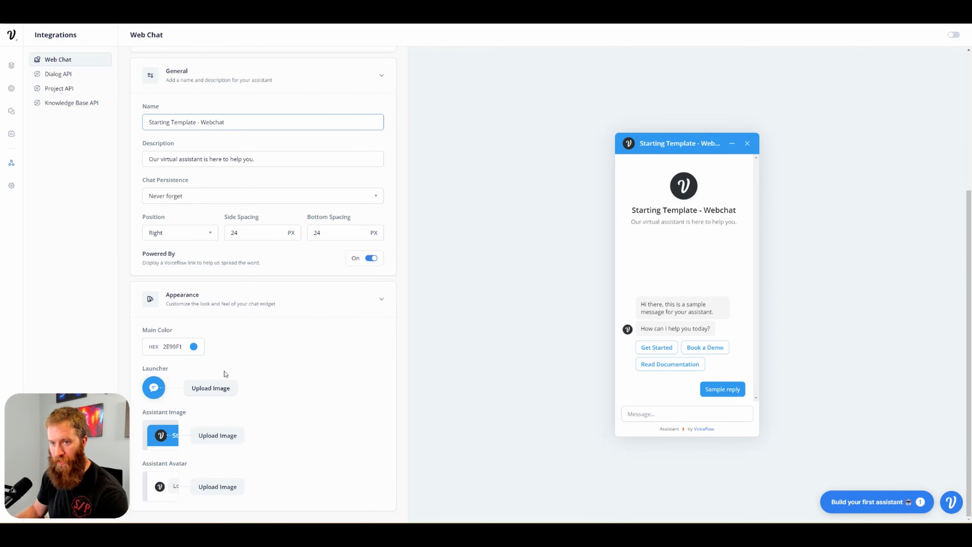
- Set the web chat widget's main color to green, hex 53F12E
{"action": "left_click", "coordinate": [193, 346]}
{"action": "left_click", "coordinate": [620, 175]}
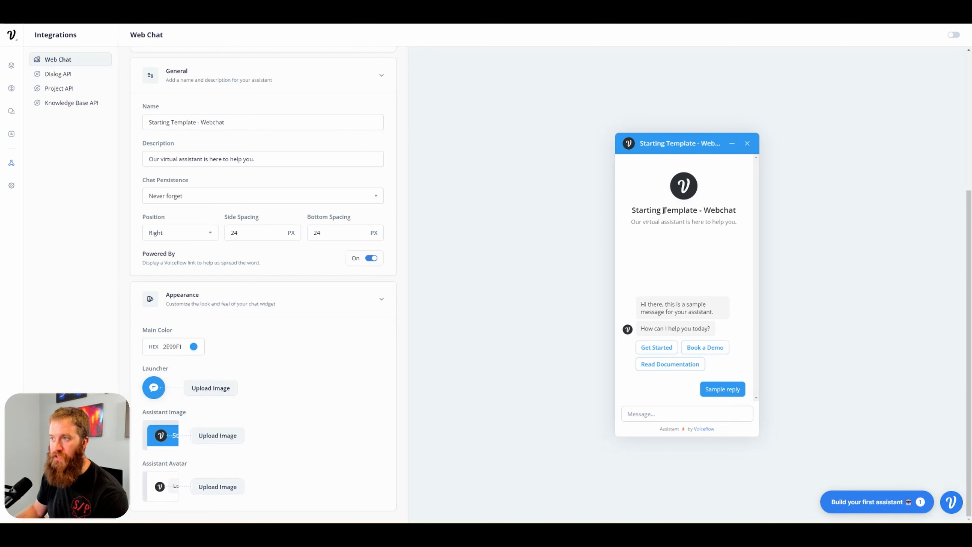
{"action": "left_click", "coordinate": [193, 353]}
{"action": "left_click", "coordinate": [193, 348]}
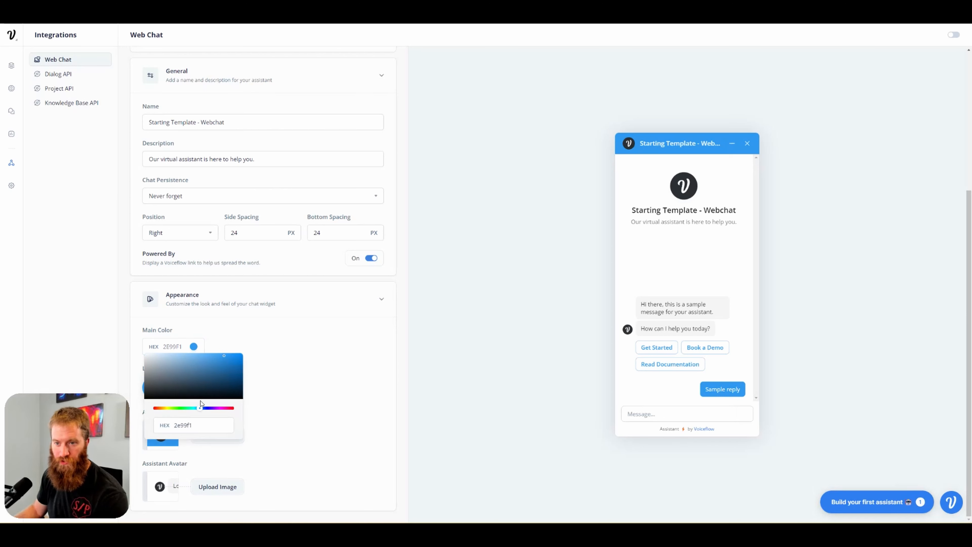
{"action": "left_click_drag", "start_coordinate": [200, 414], "coordinate": [179, 414]}
{"action": "left_click", "coordinate": [408, 373]}
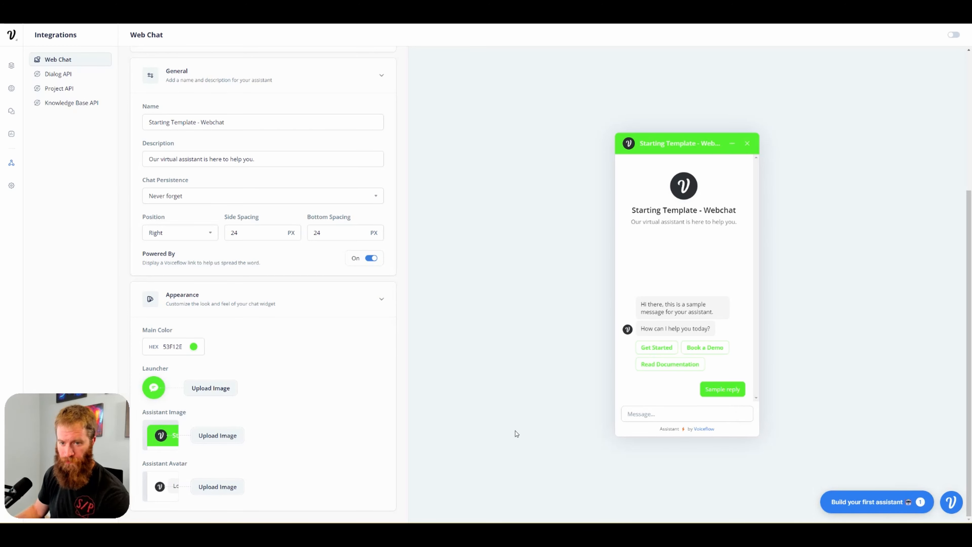
{"action": "scroll", "coordinate": [466, 425], "scroll_direction": "up", "scroll_amount": 5}
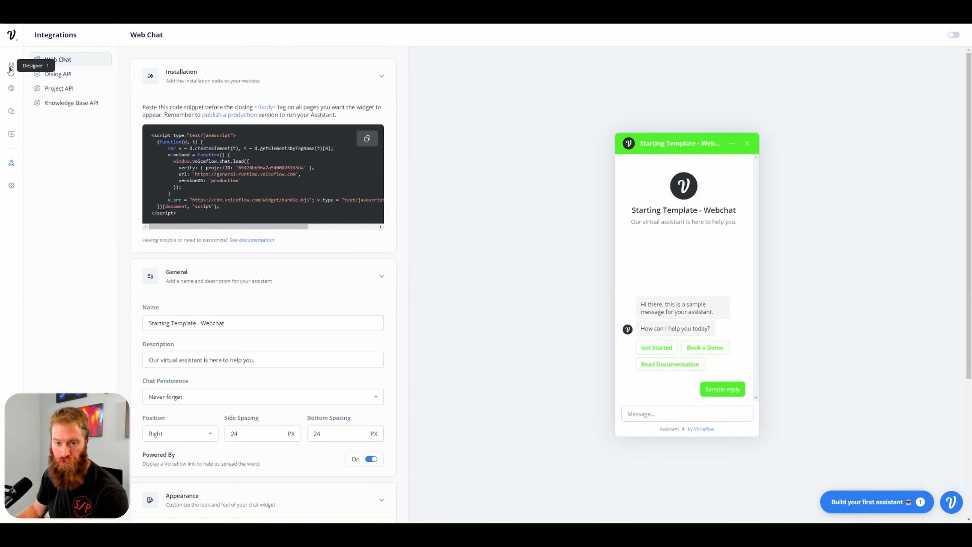
- Return to the designer and view the complete chatbot flow from the Start block to the fallback block
{"action": "left_click", "coordinate": [10, 68]}
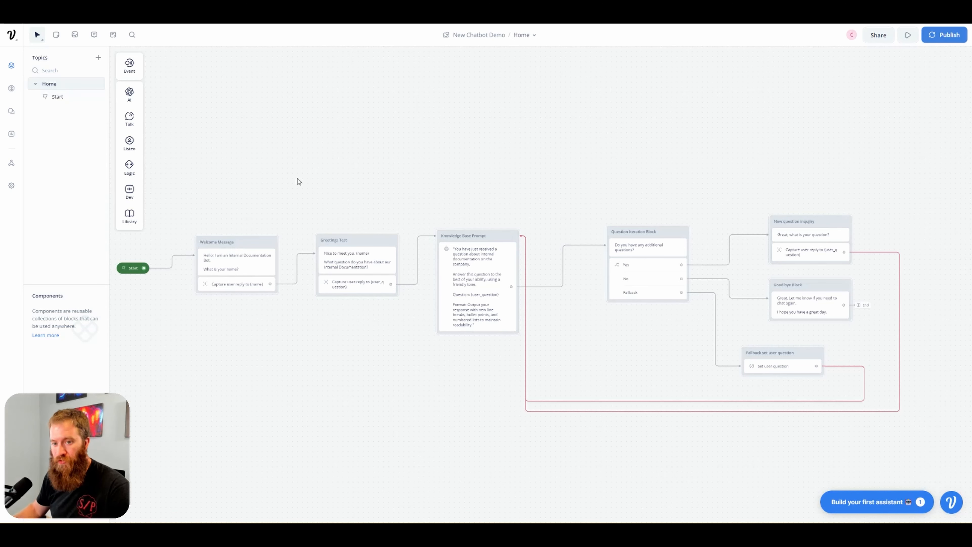
{"action": "left_click_drag", "start_coordinate": [440, 199], "coordinate": [491, 210]}
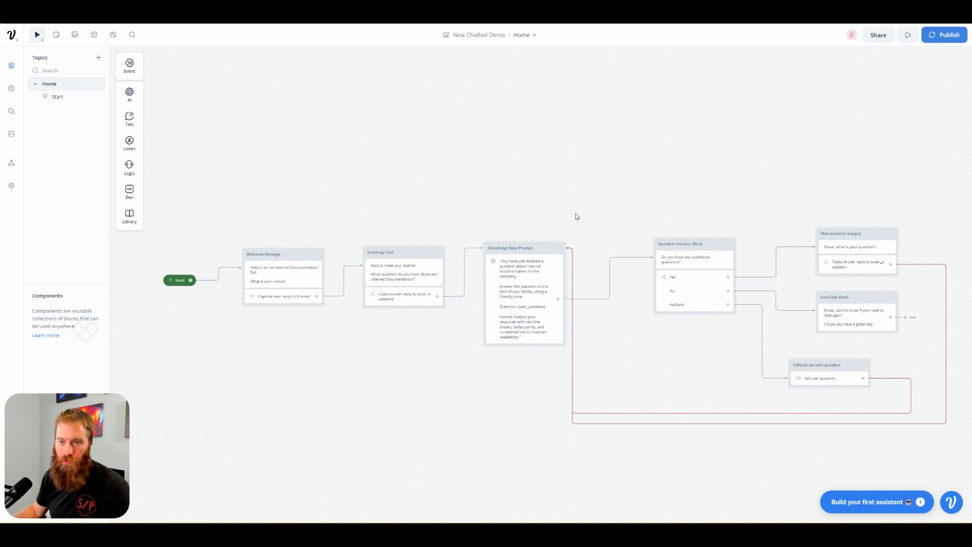
{"action": "left_click_drag", "start_coordinate": [575, 213], "coordinate": [539, 202]}
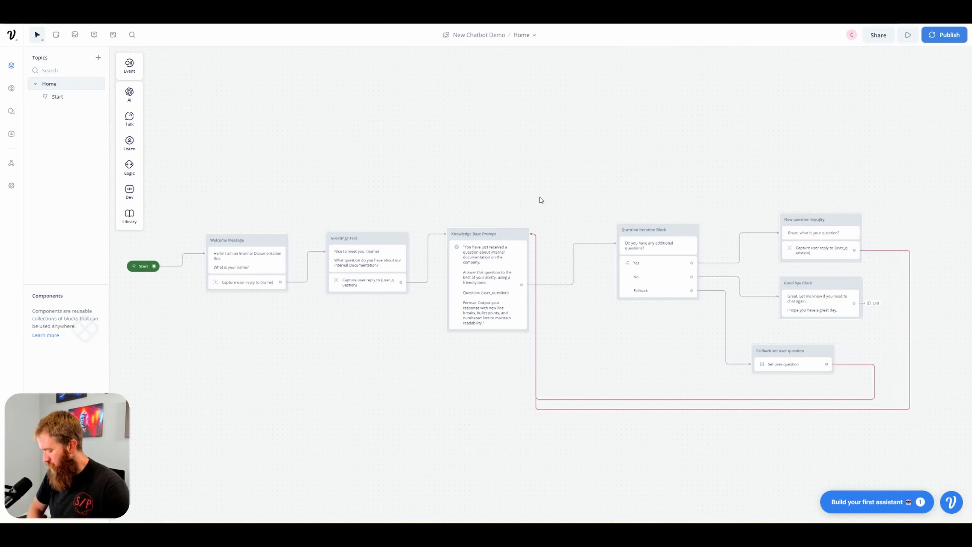